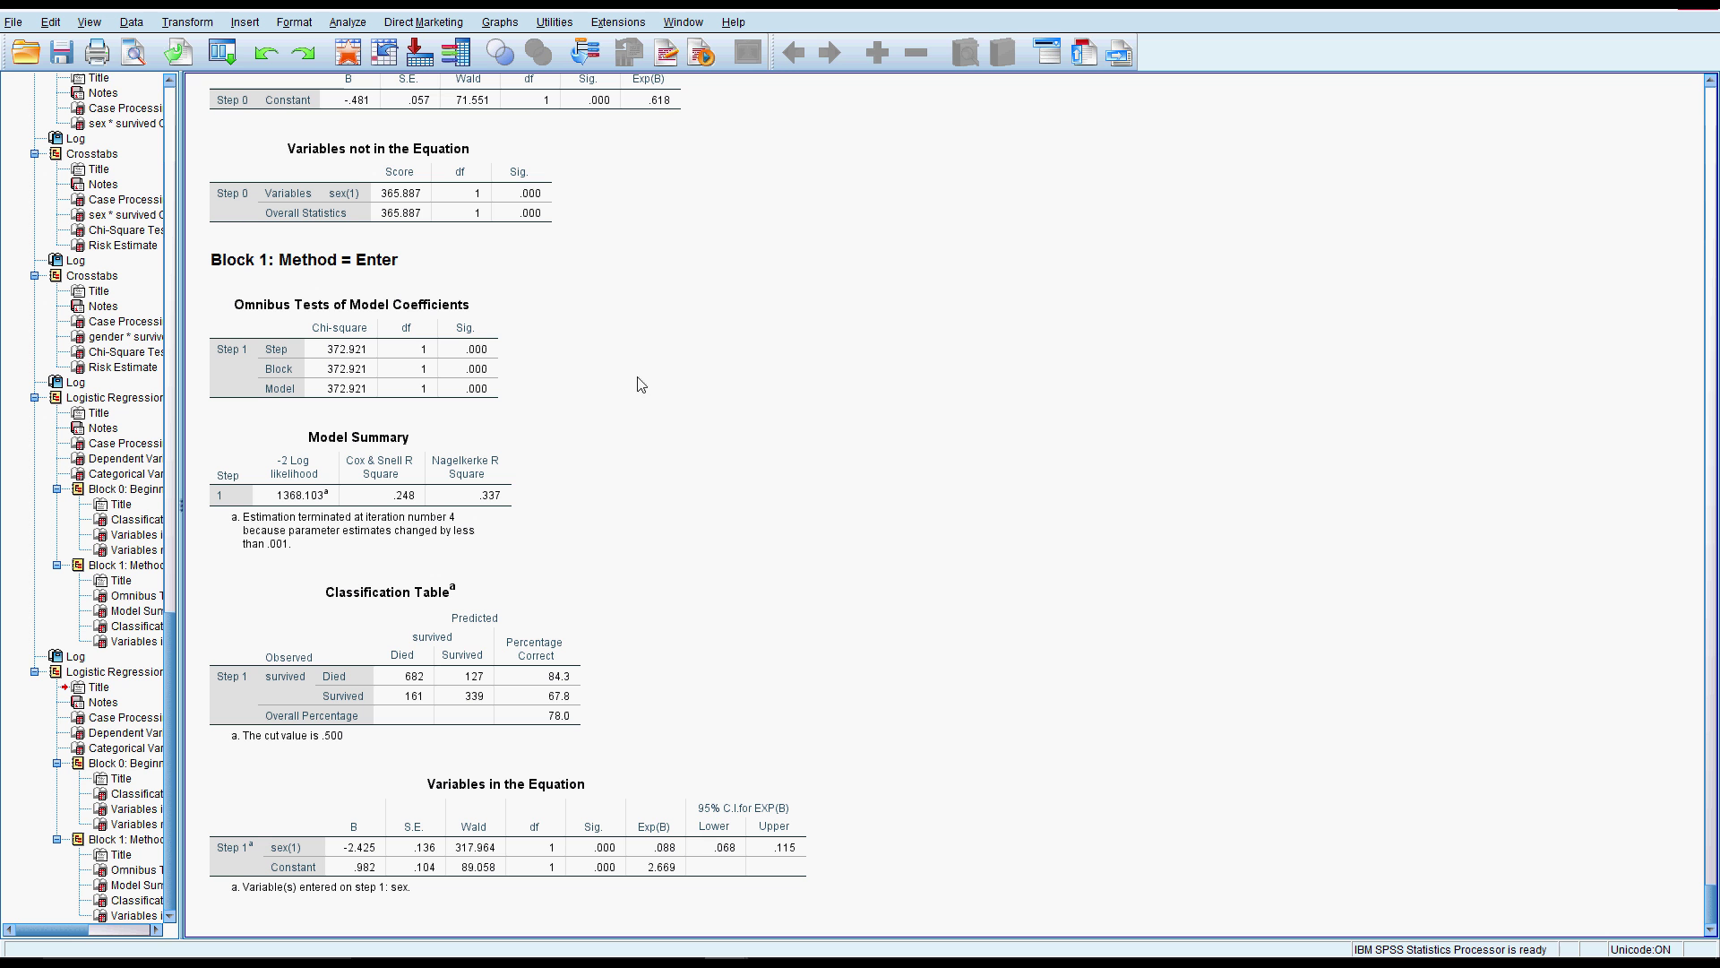
- Reopen the Binary Logistic Regression dialog from Analyze > Regression
click(349, 23)
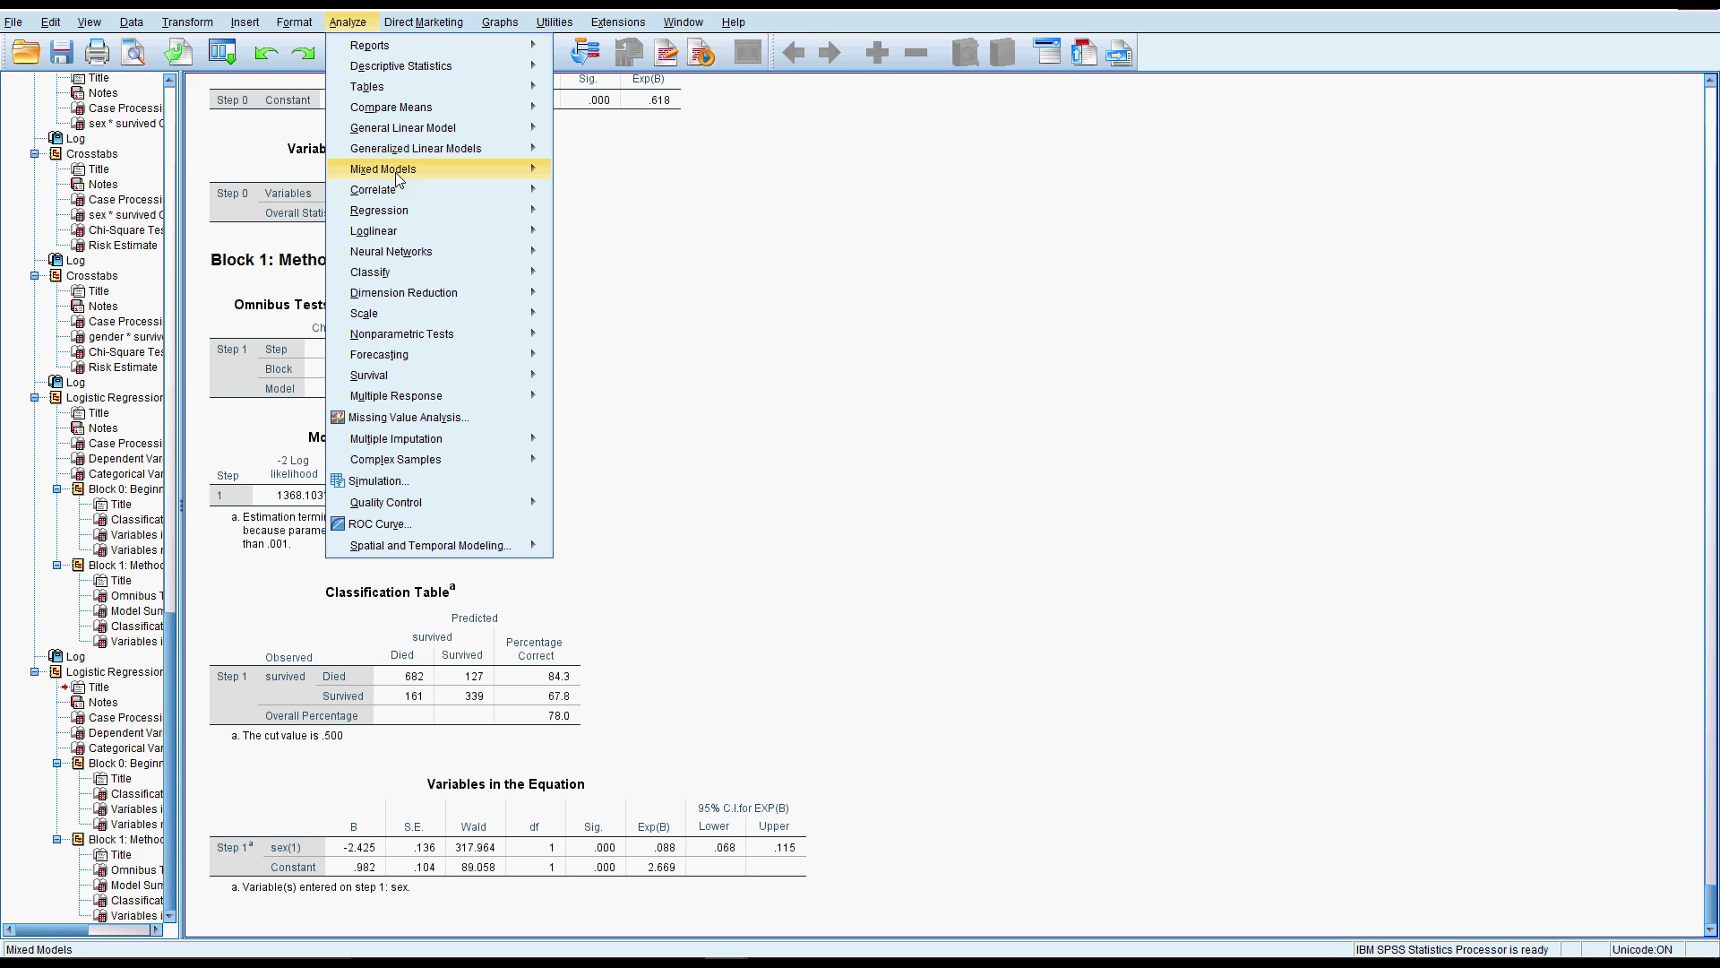
click(401, 211)
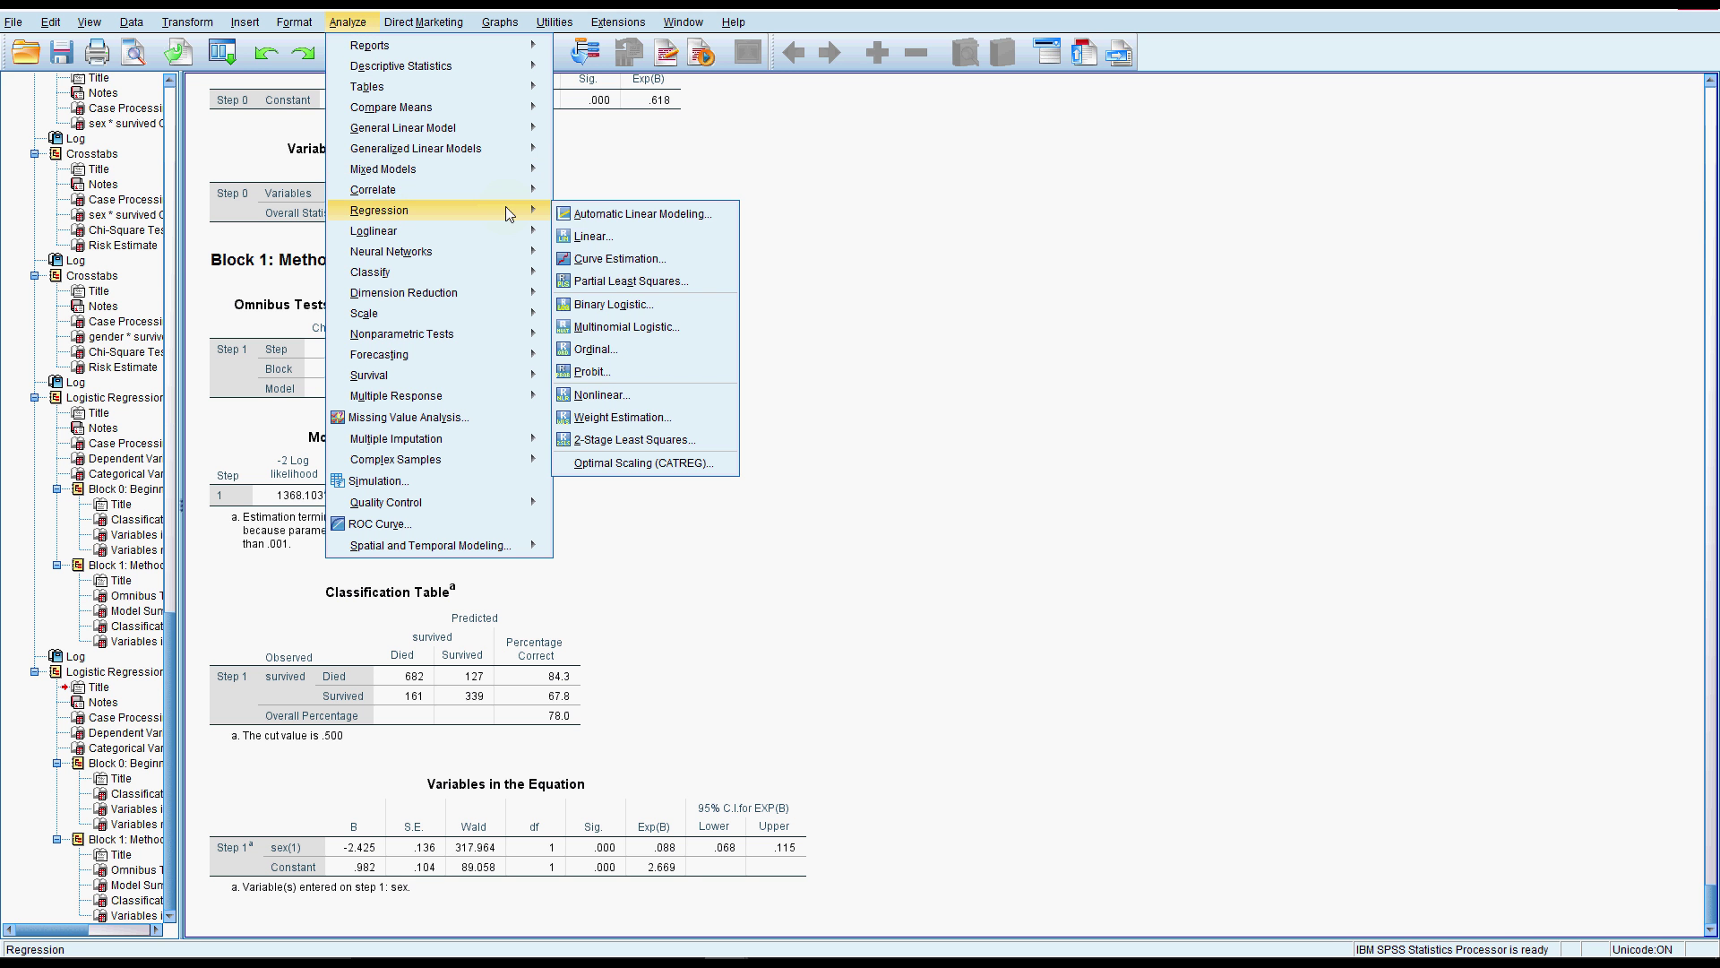
click(613, 305)
- Keep Last as the reference category for the categorical covariate sex
click(901, 204)
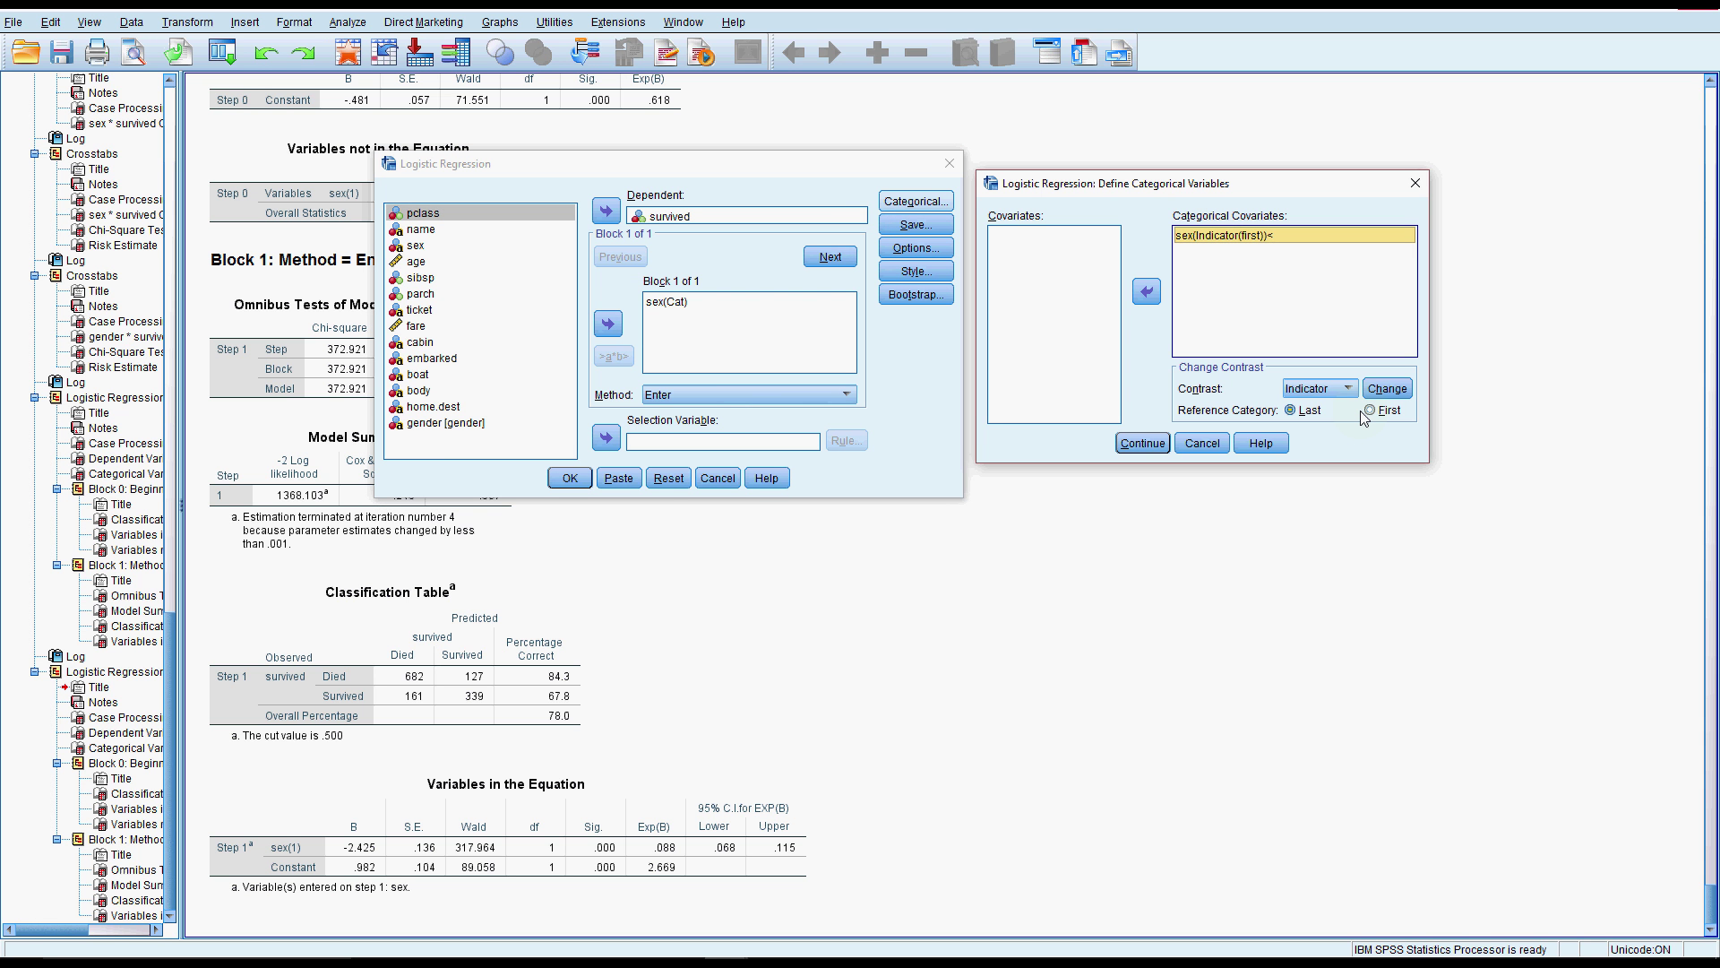
click(1372, 410)
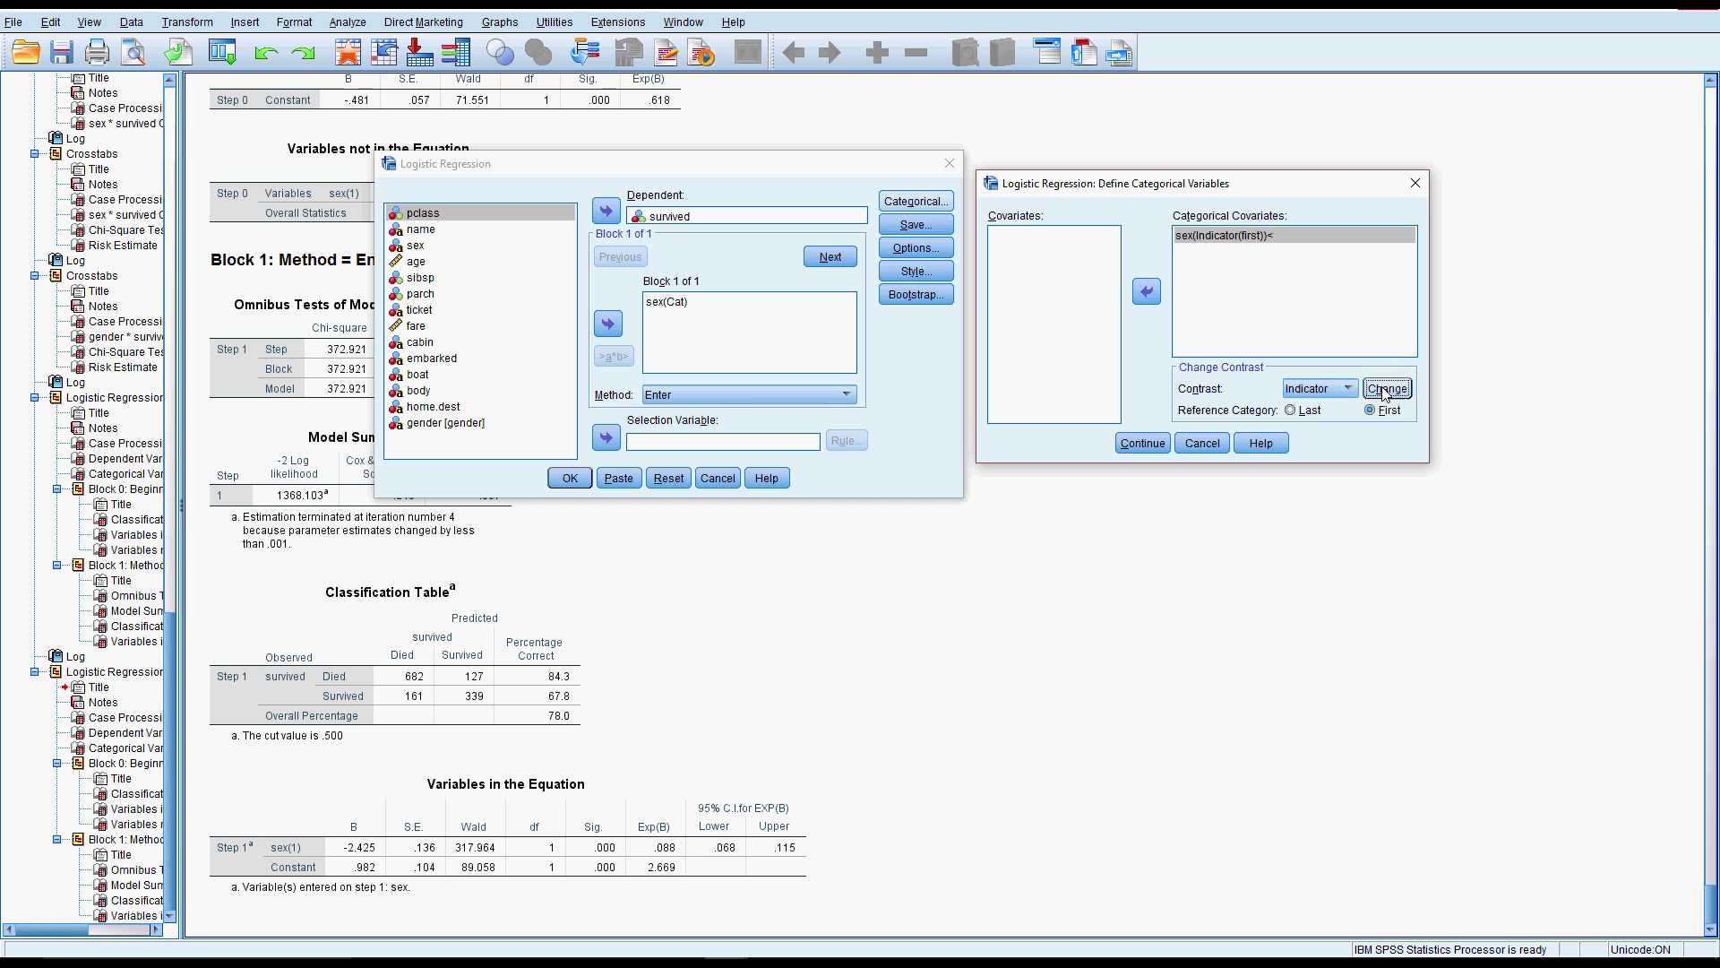
key(Left)
click(1387, 391)
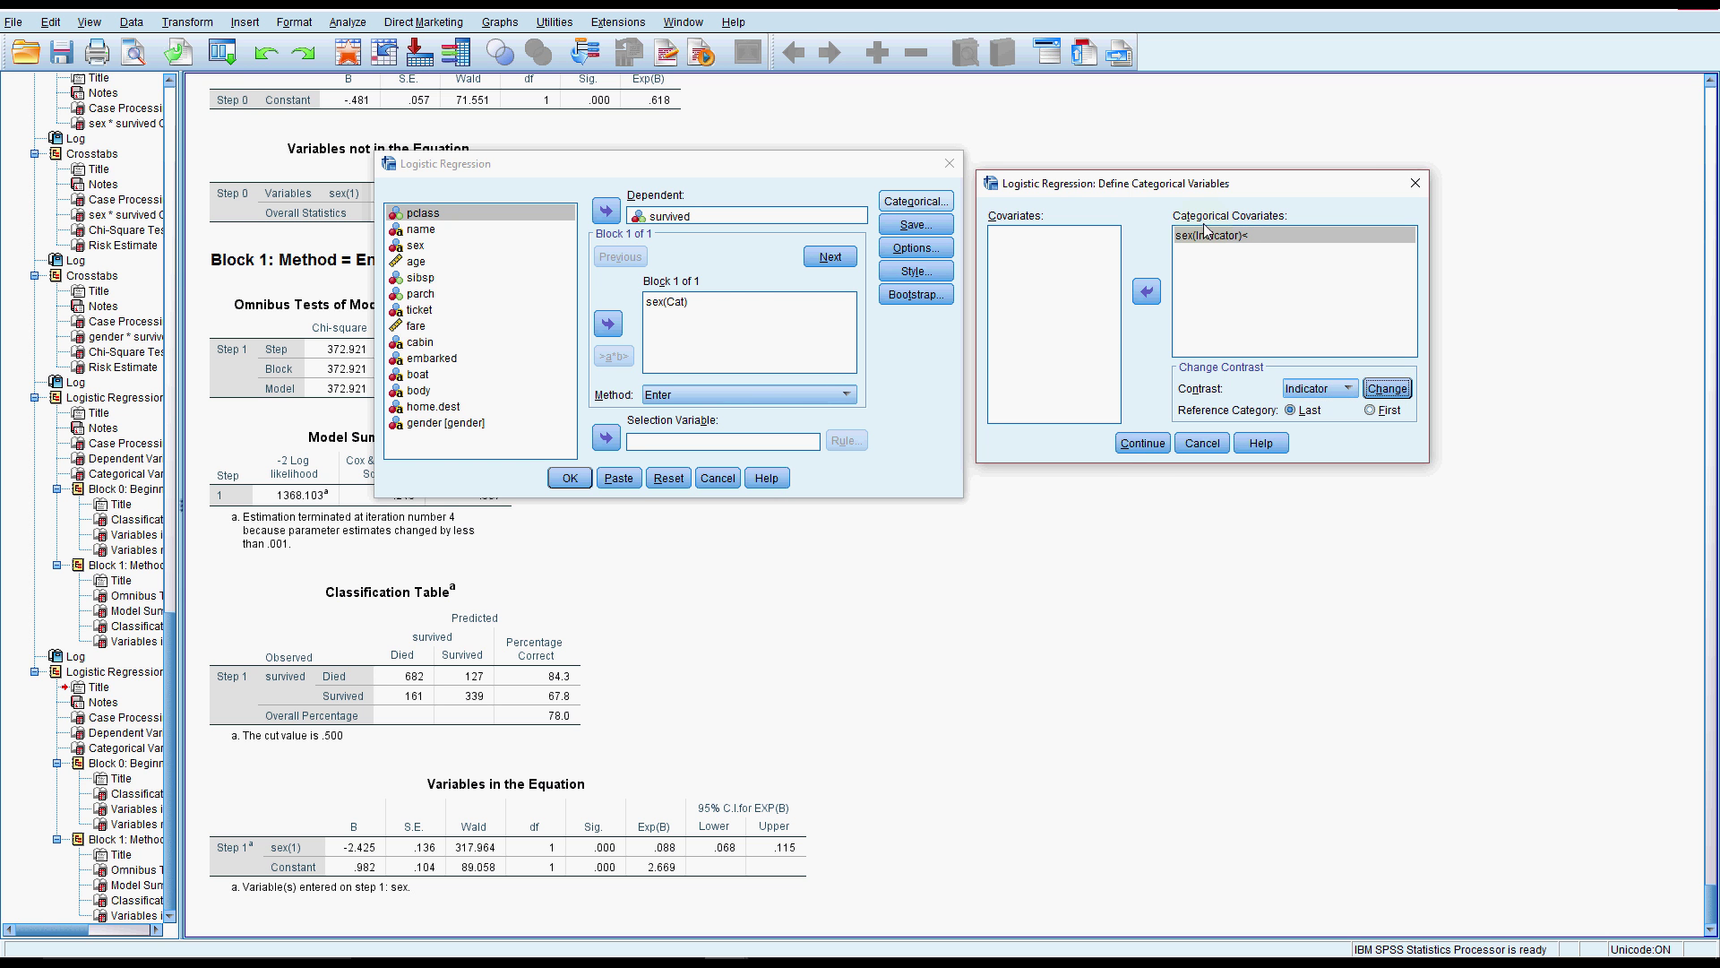
click(1142, 443)
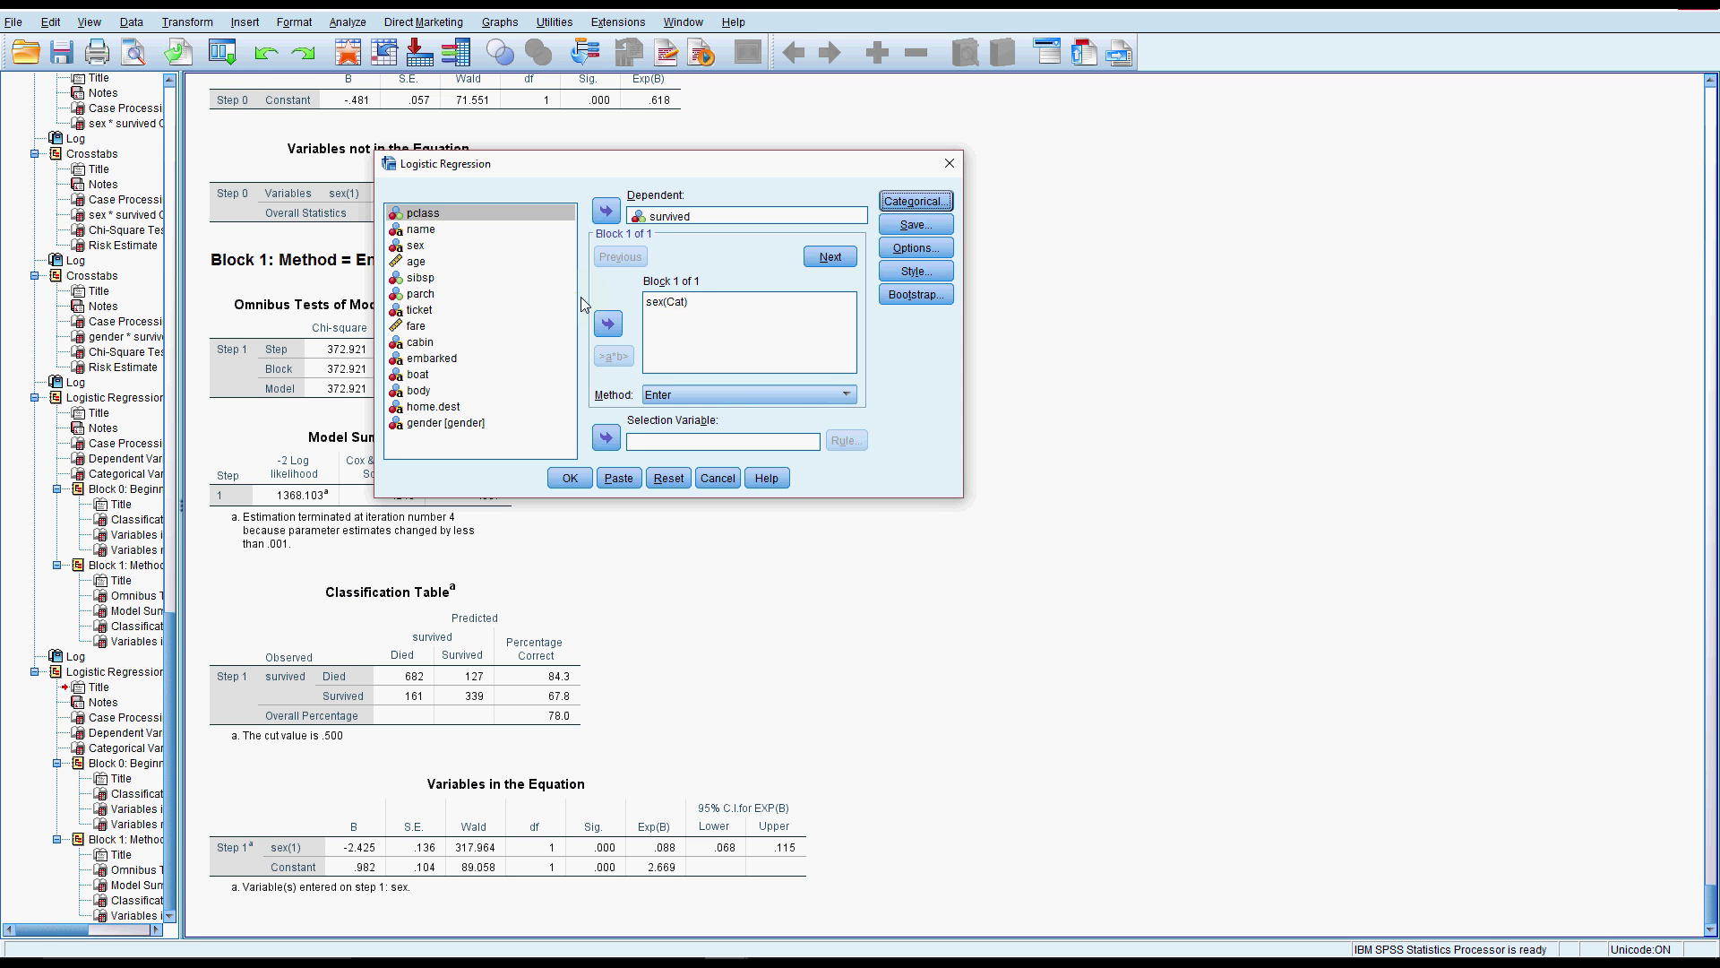
- Add pclass and age to the Block 1 covariates
click(608, 325)
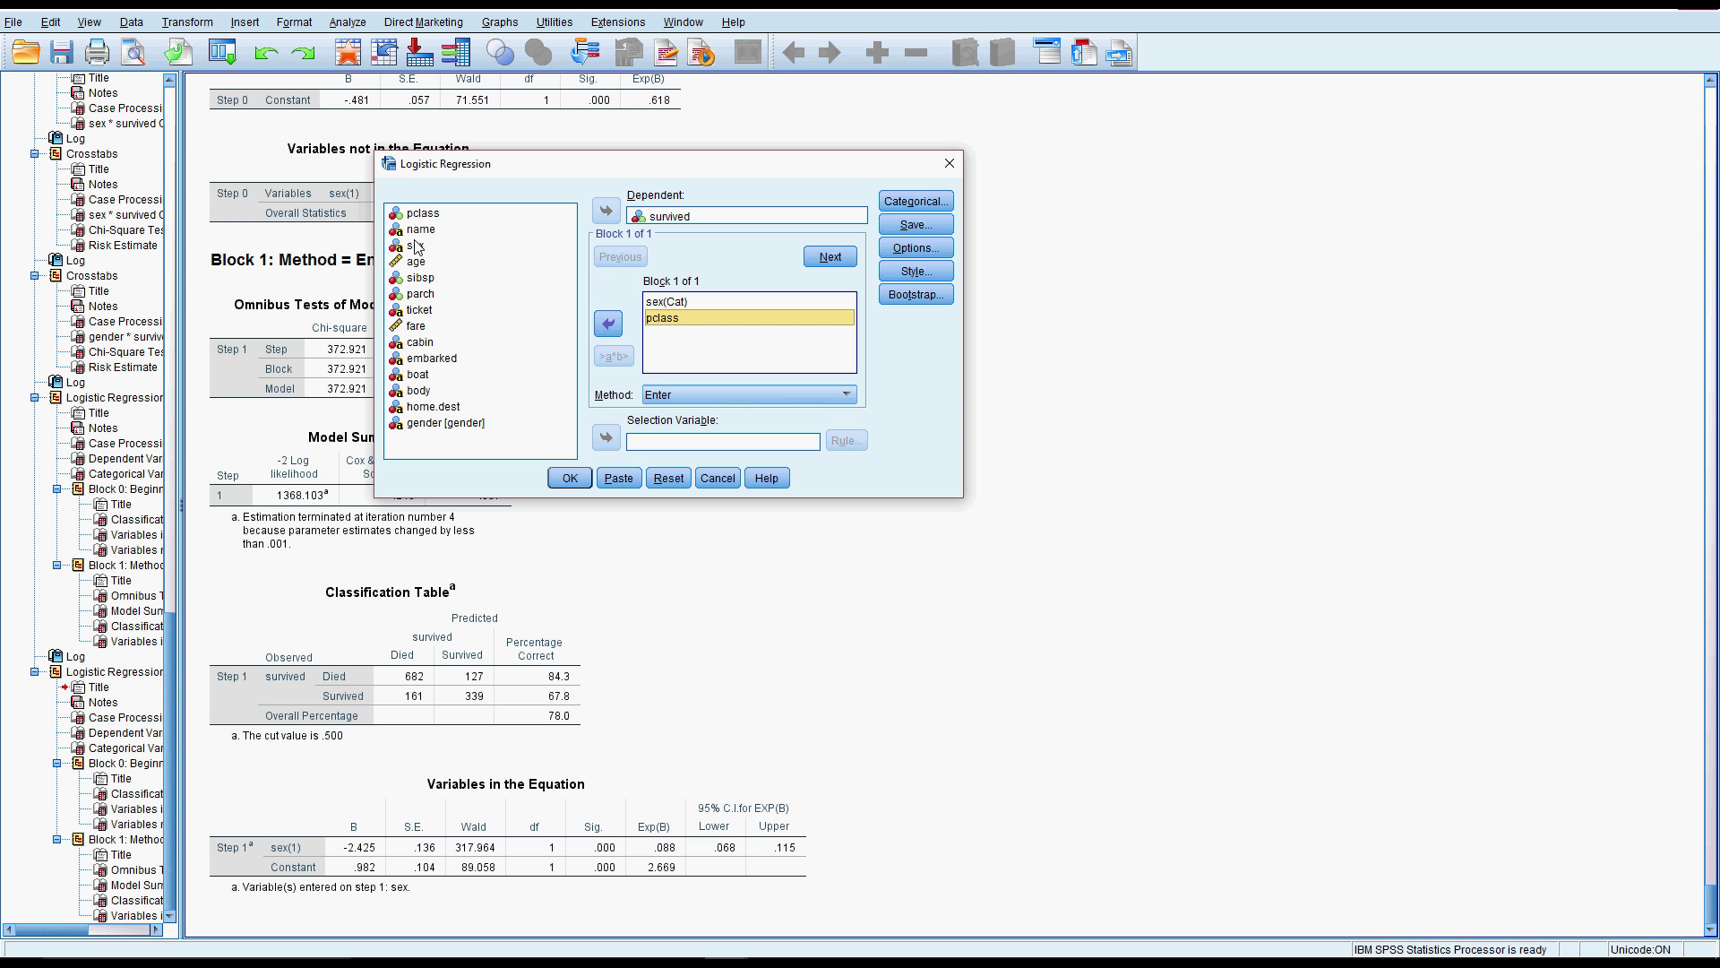
click(416, 260)
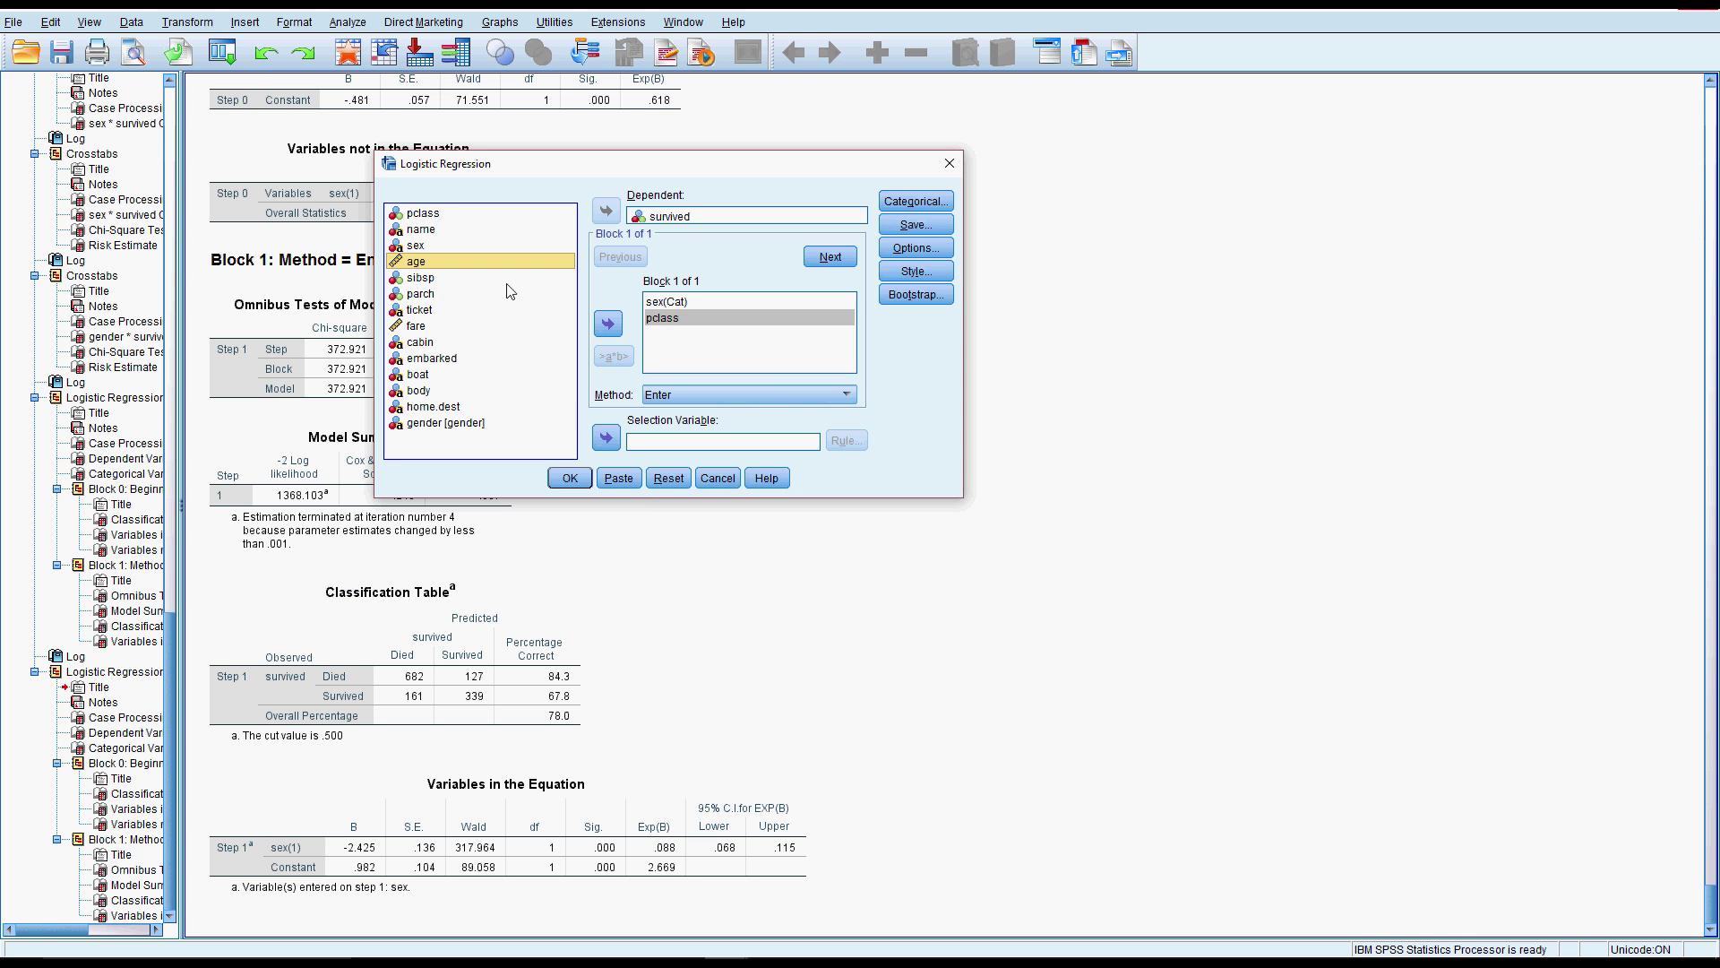
click(608, 323)
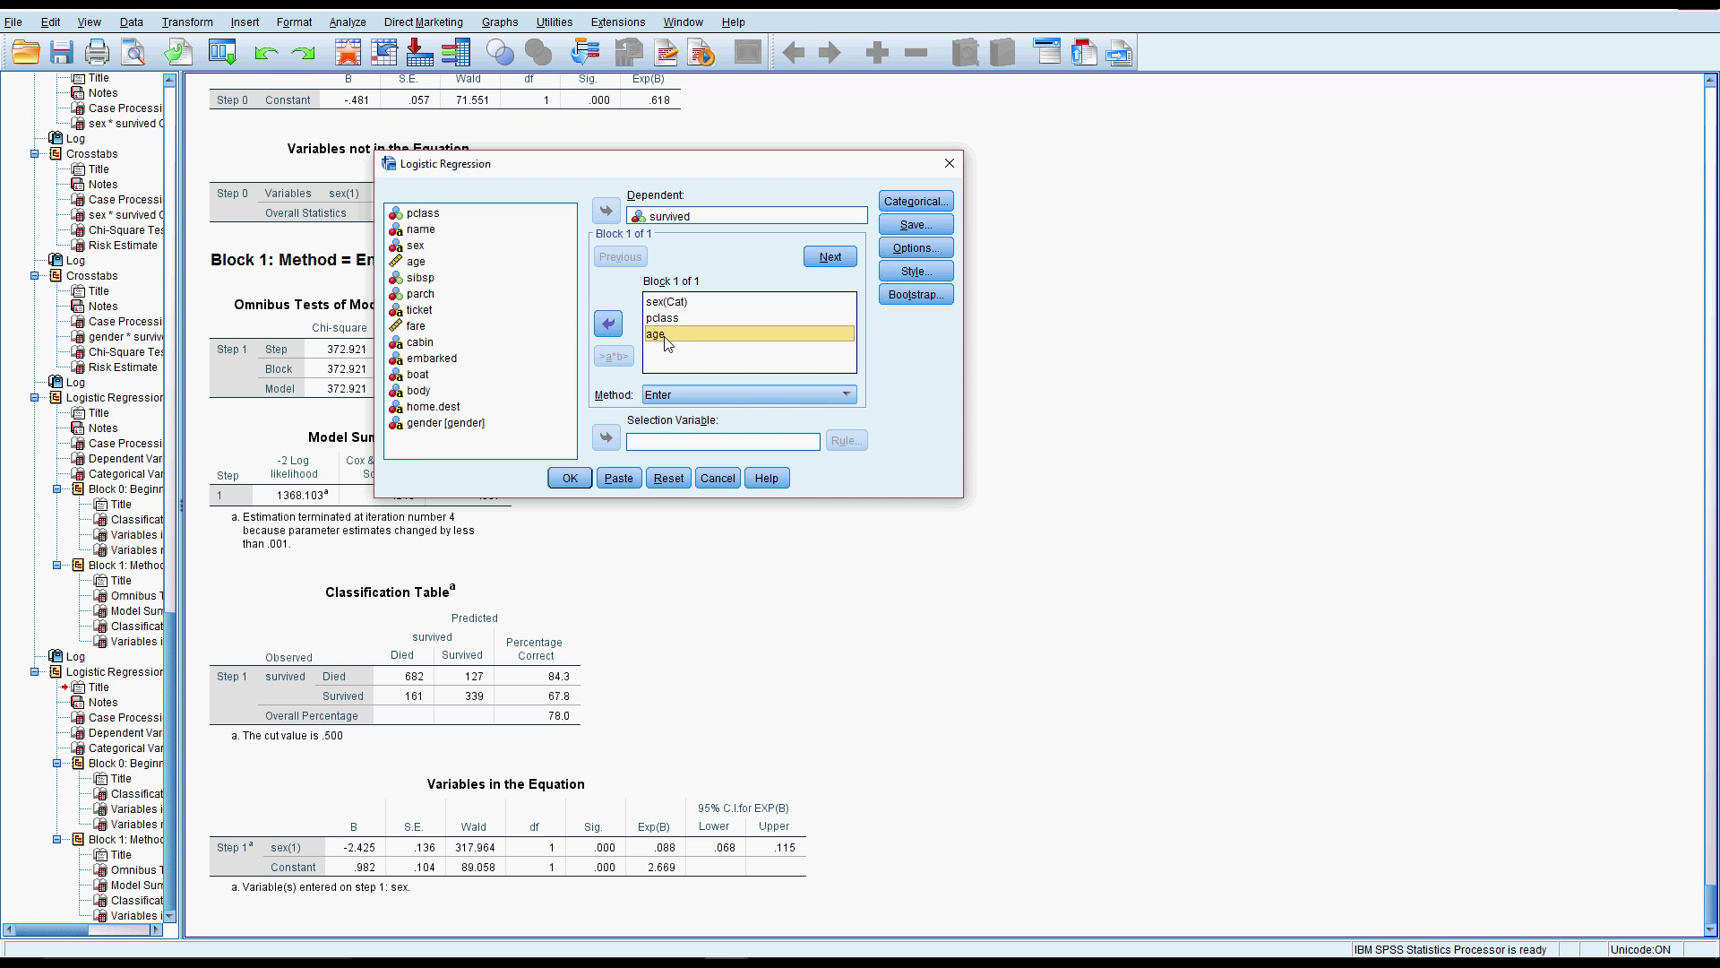
- Define pclass as a categorical covariate alongside sex
drag(667, 344, 677, 320)
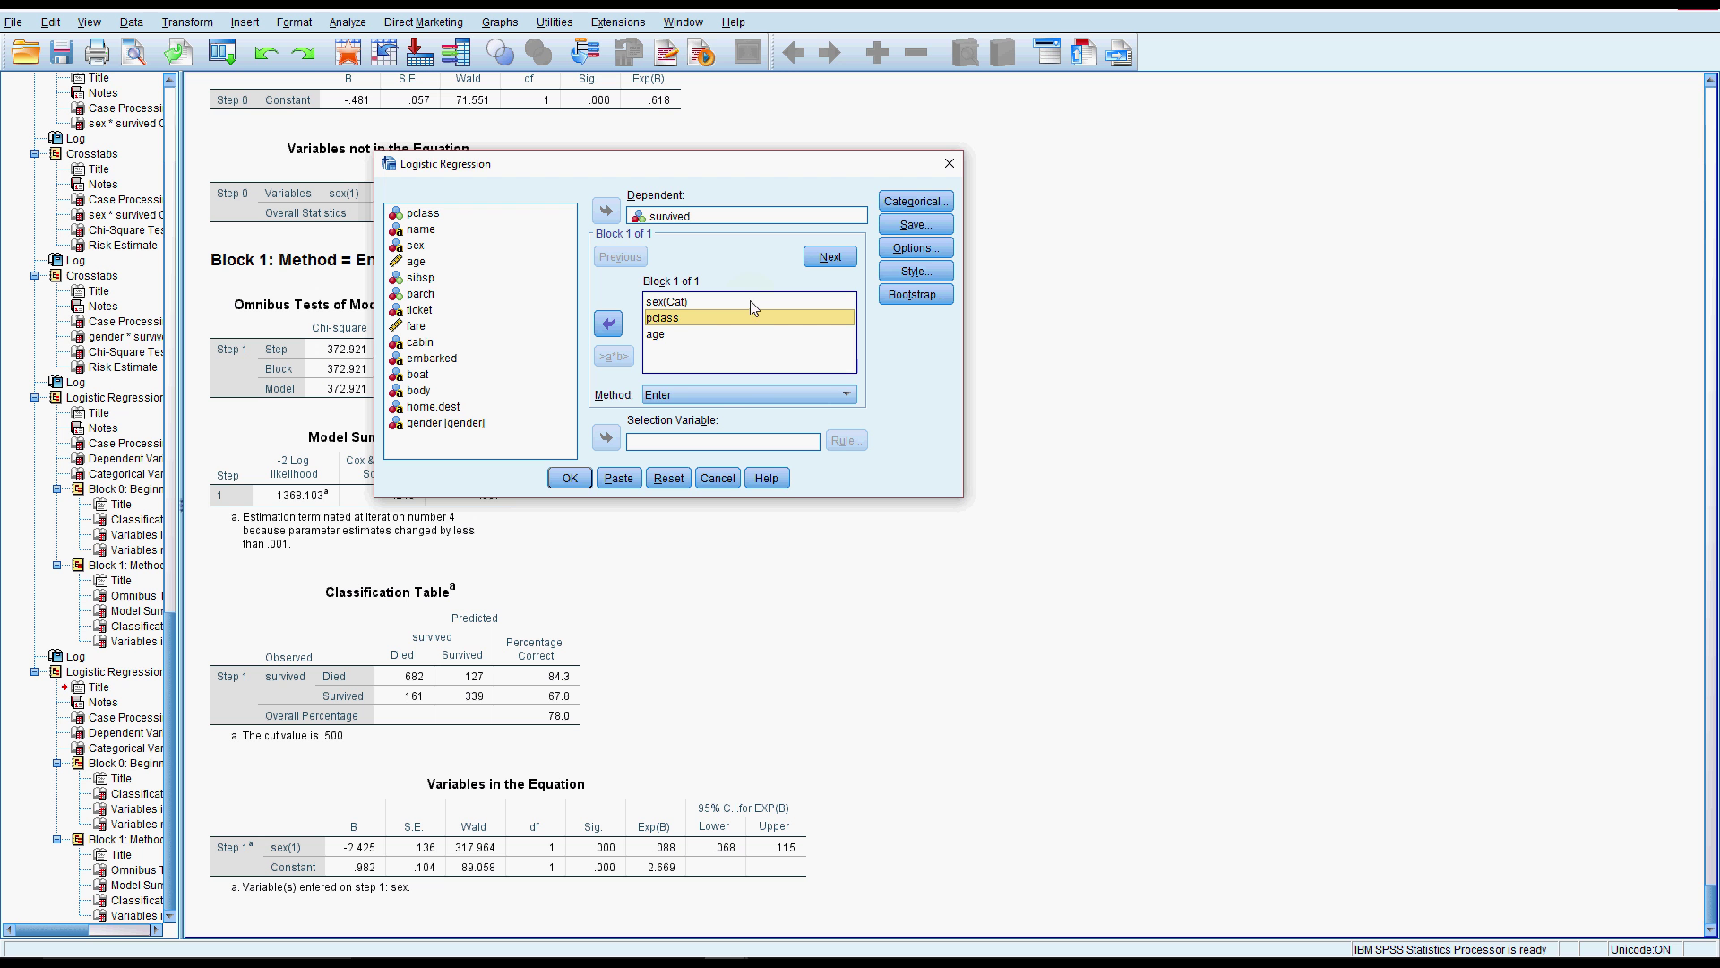
click(923, 204)
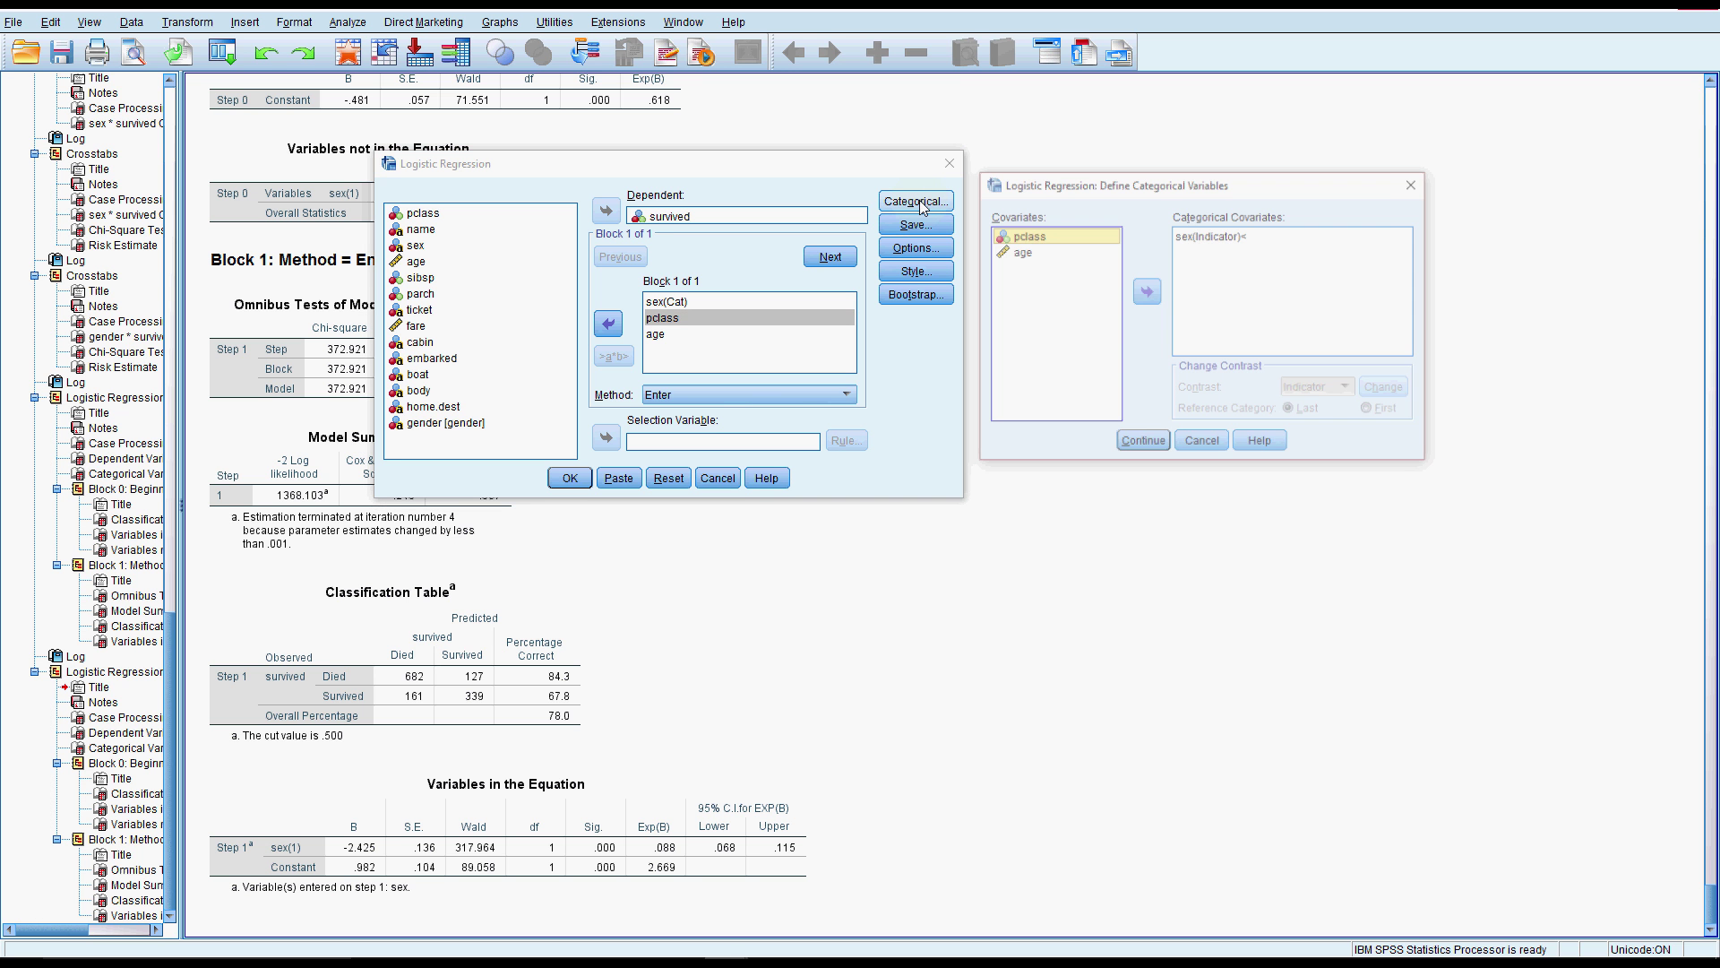
click(1147, 292)
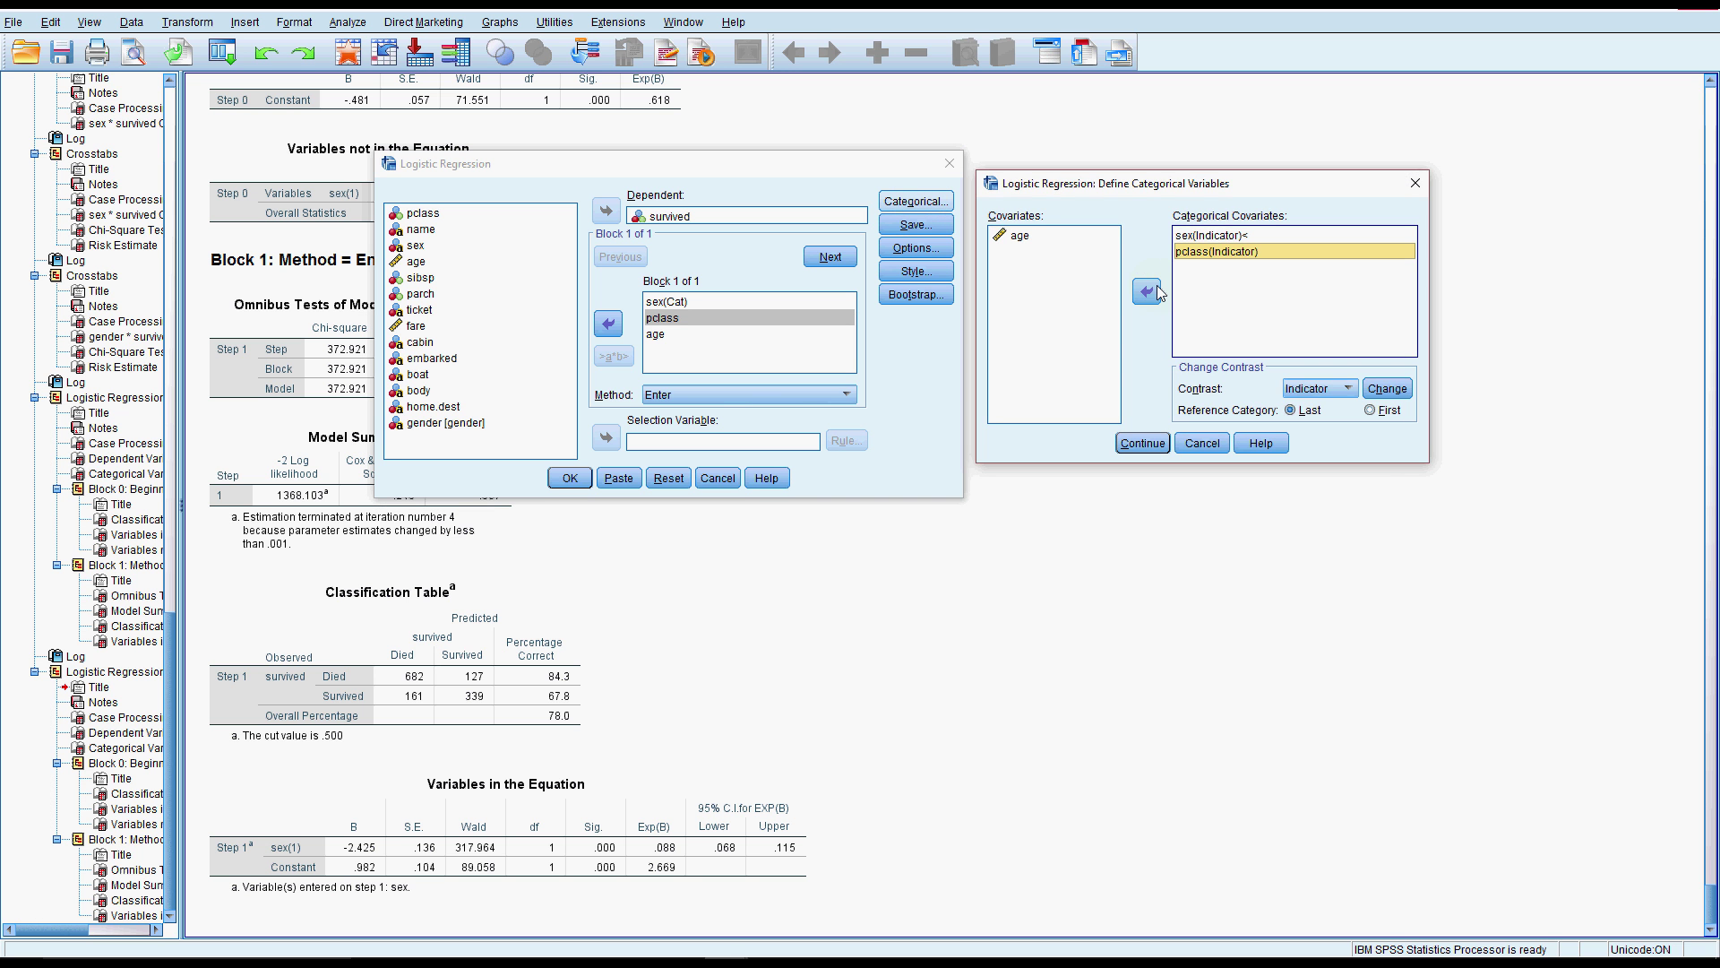
click(1136, 445)
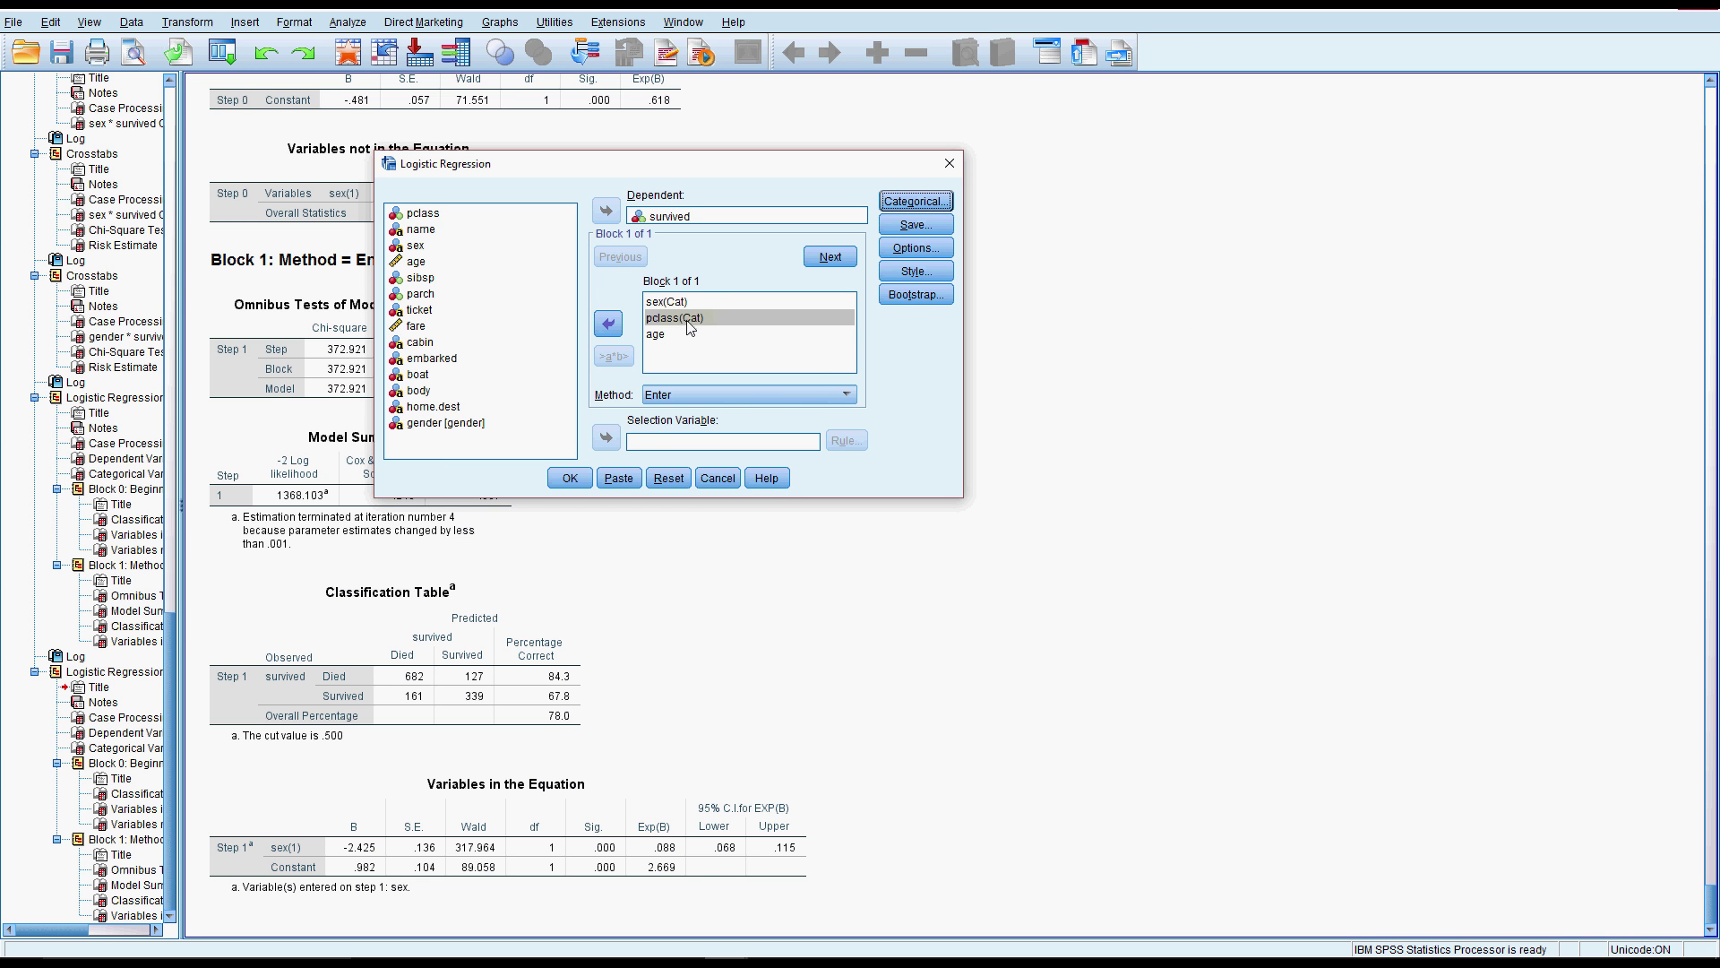
click(658, 337)
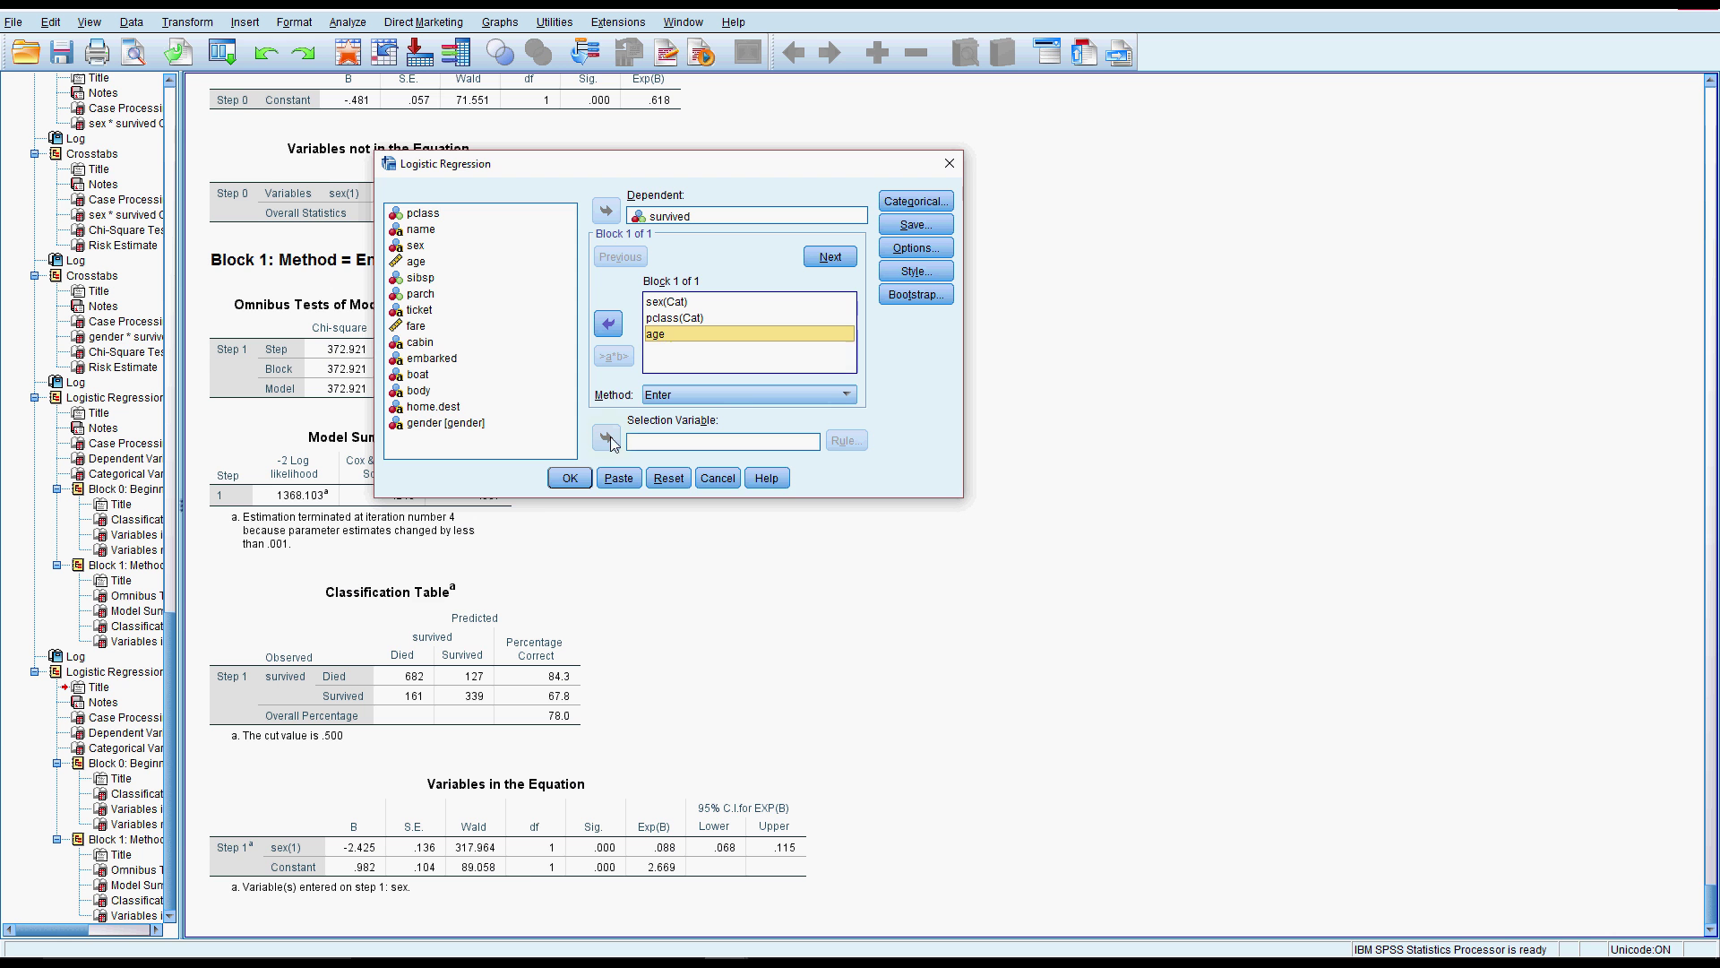
- Run the model and select Block 1's Variables in the Equation table (sex(1) Exp(B) 12.156)
click(570, 479)
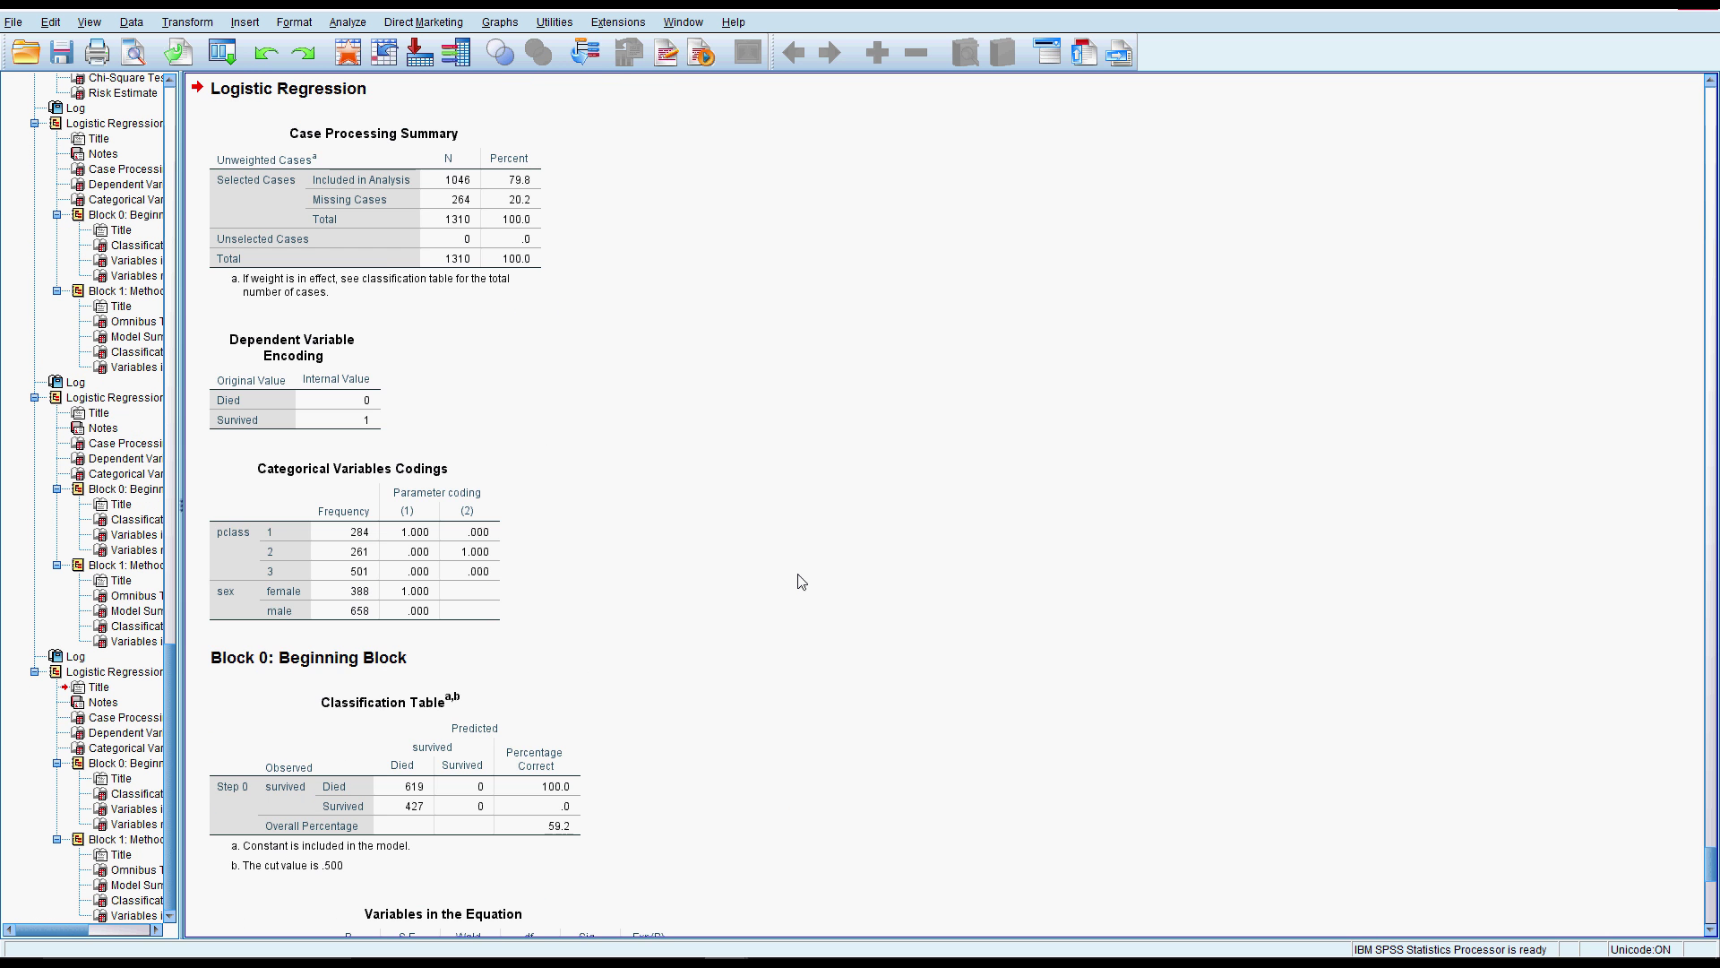
scroll(801, 581, down, 10)
scroll(801, 581, down, 6)
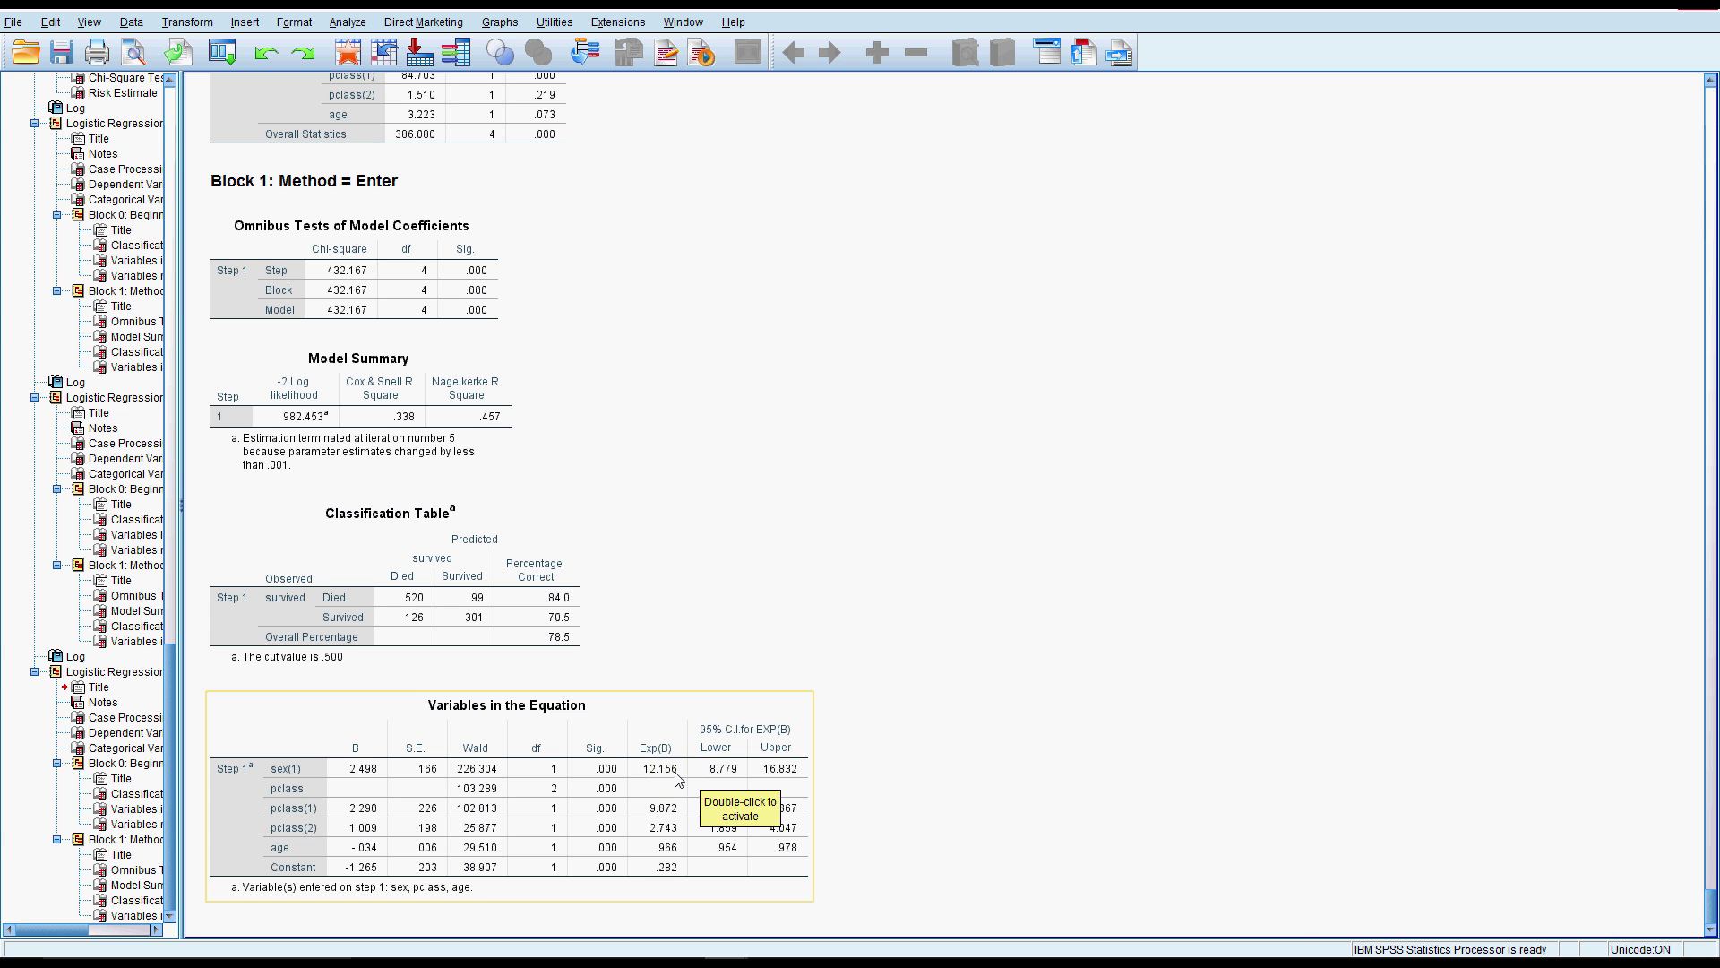
click(674, 800)
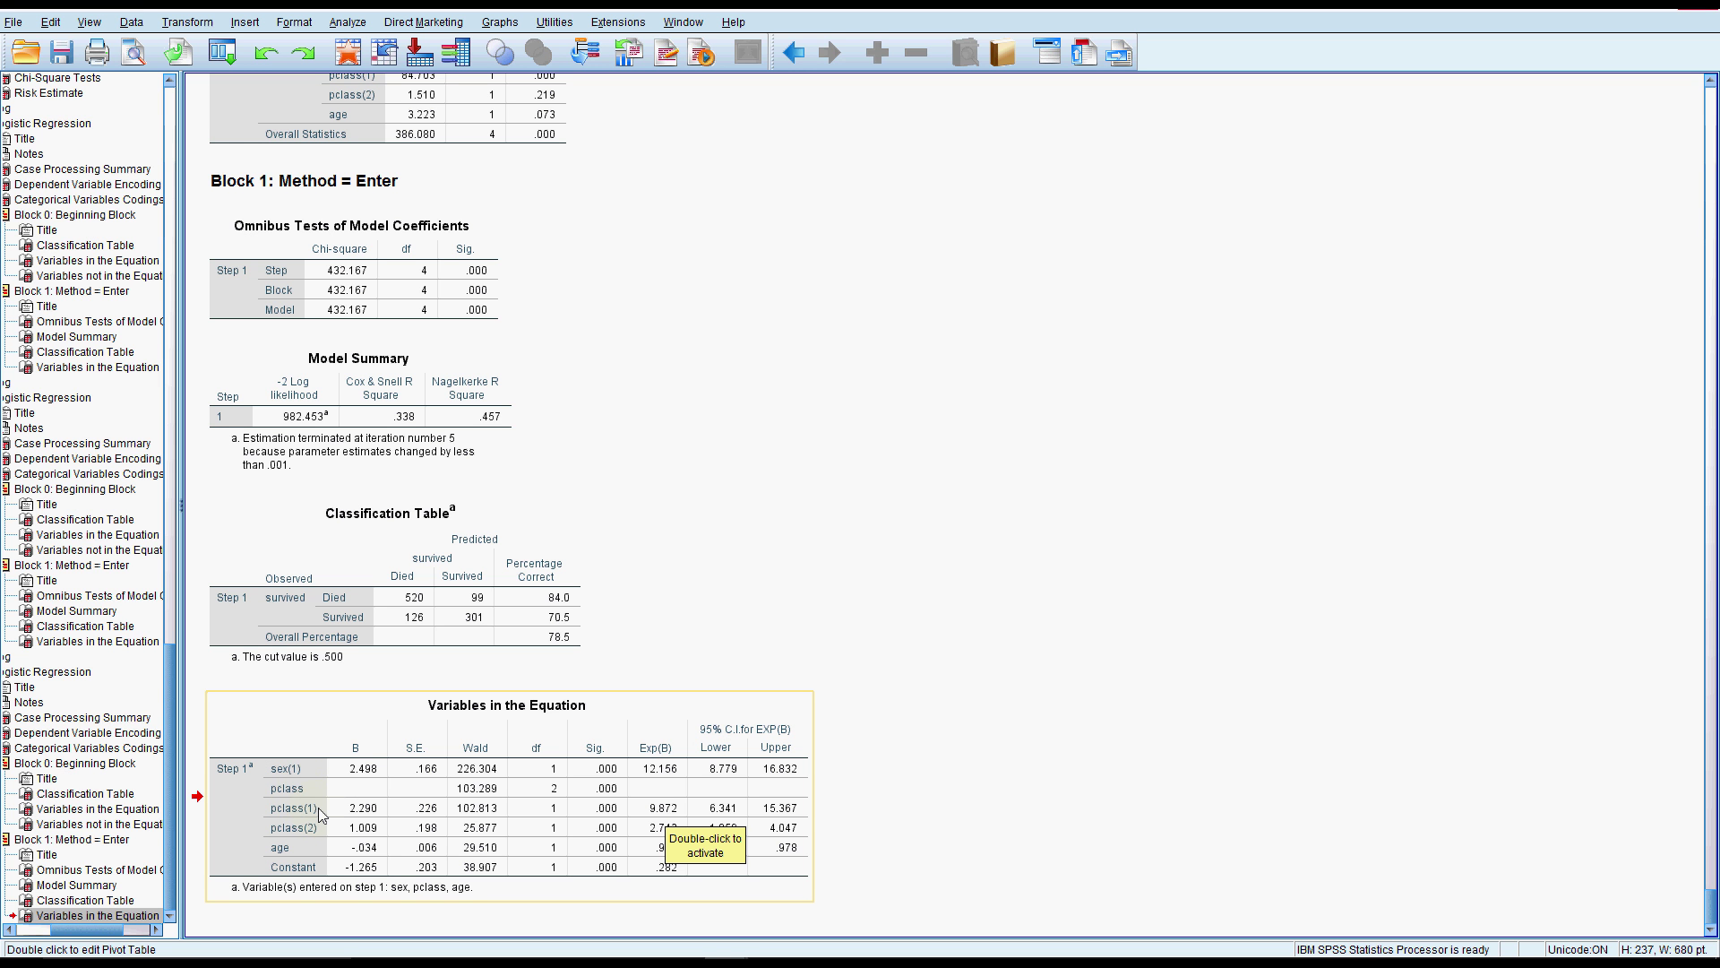
scroll(348, 733, up, 10)
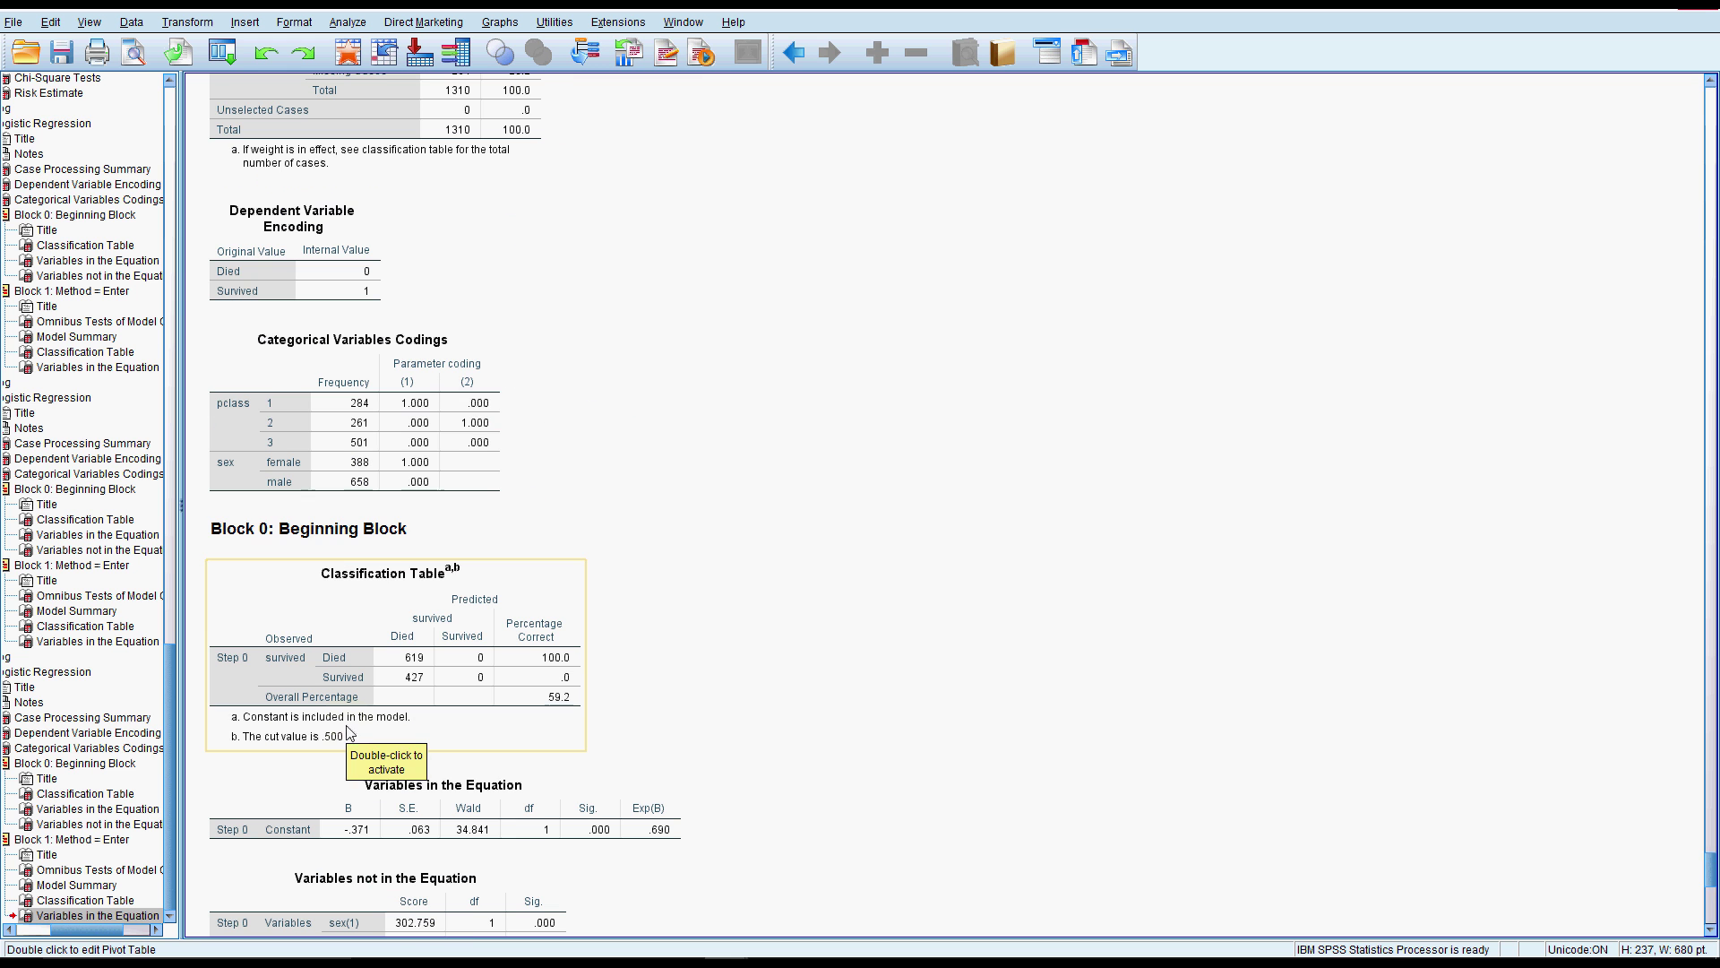
click(411, 408)
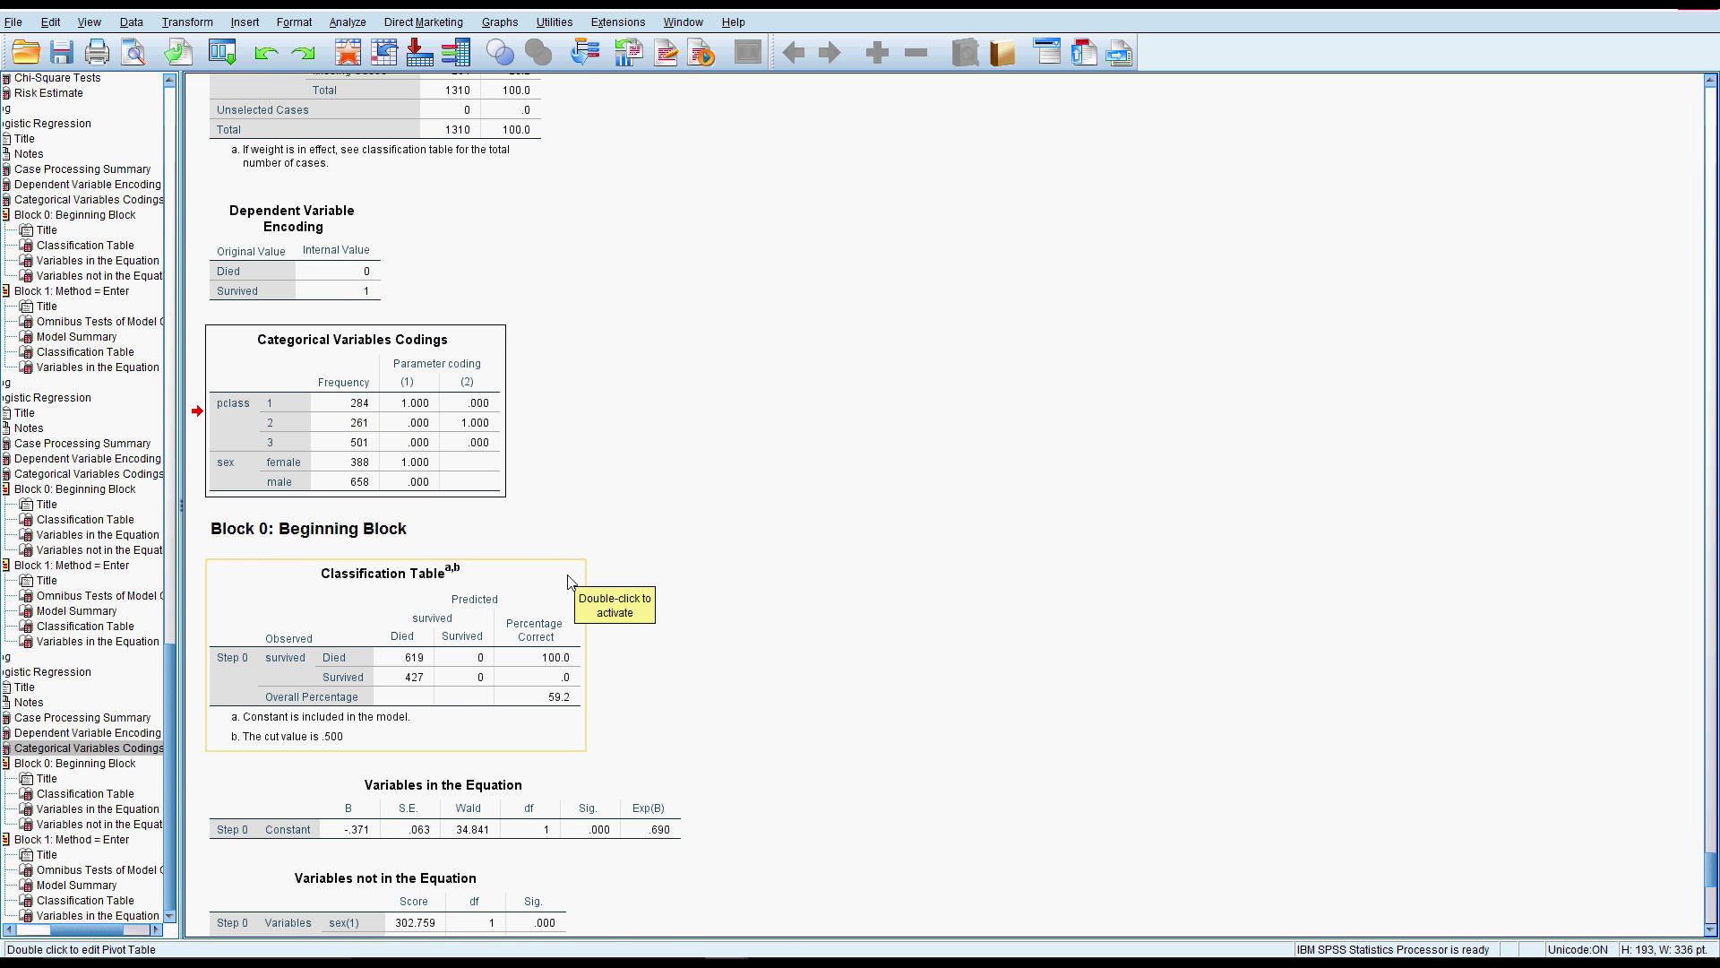
scroll(567, 580, down, 8)
scroll(567, 583, down, 2)
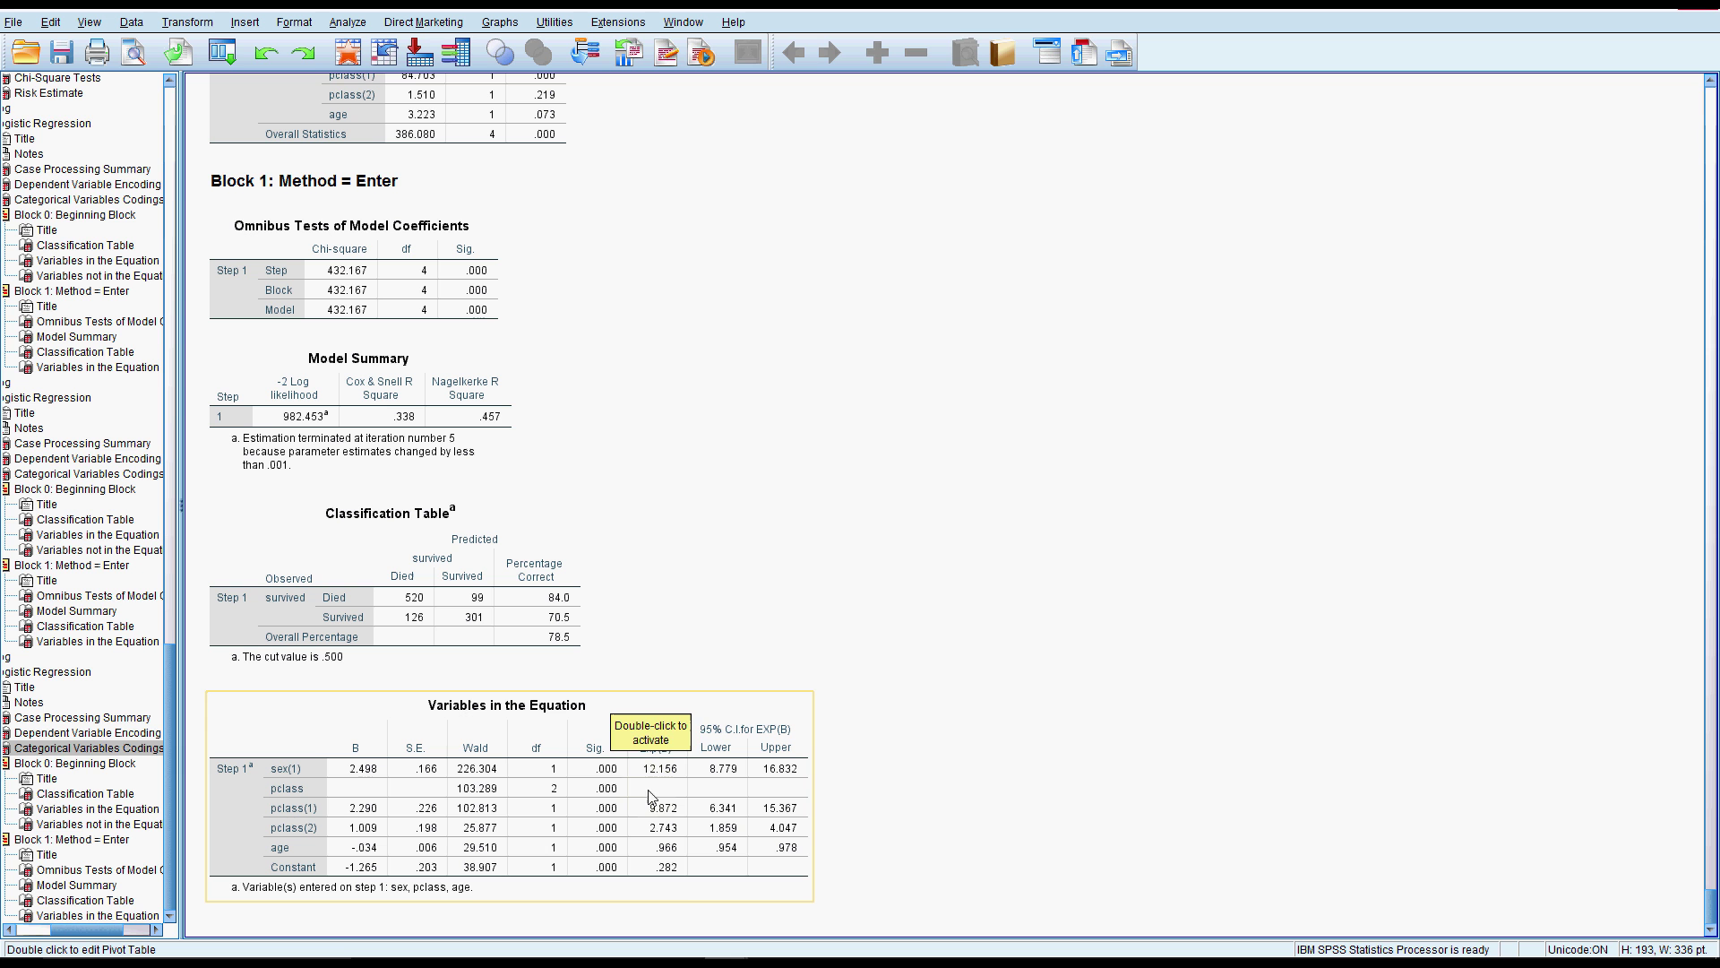
click(690, 894)
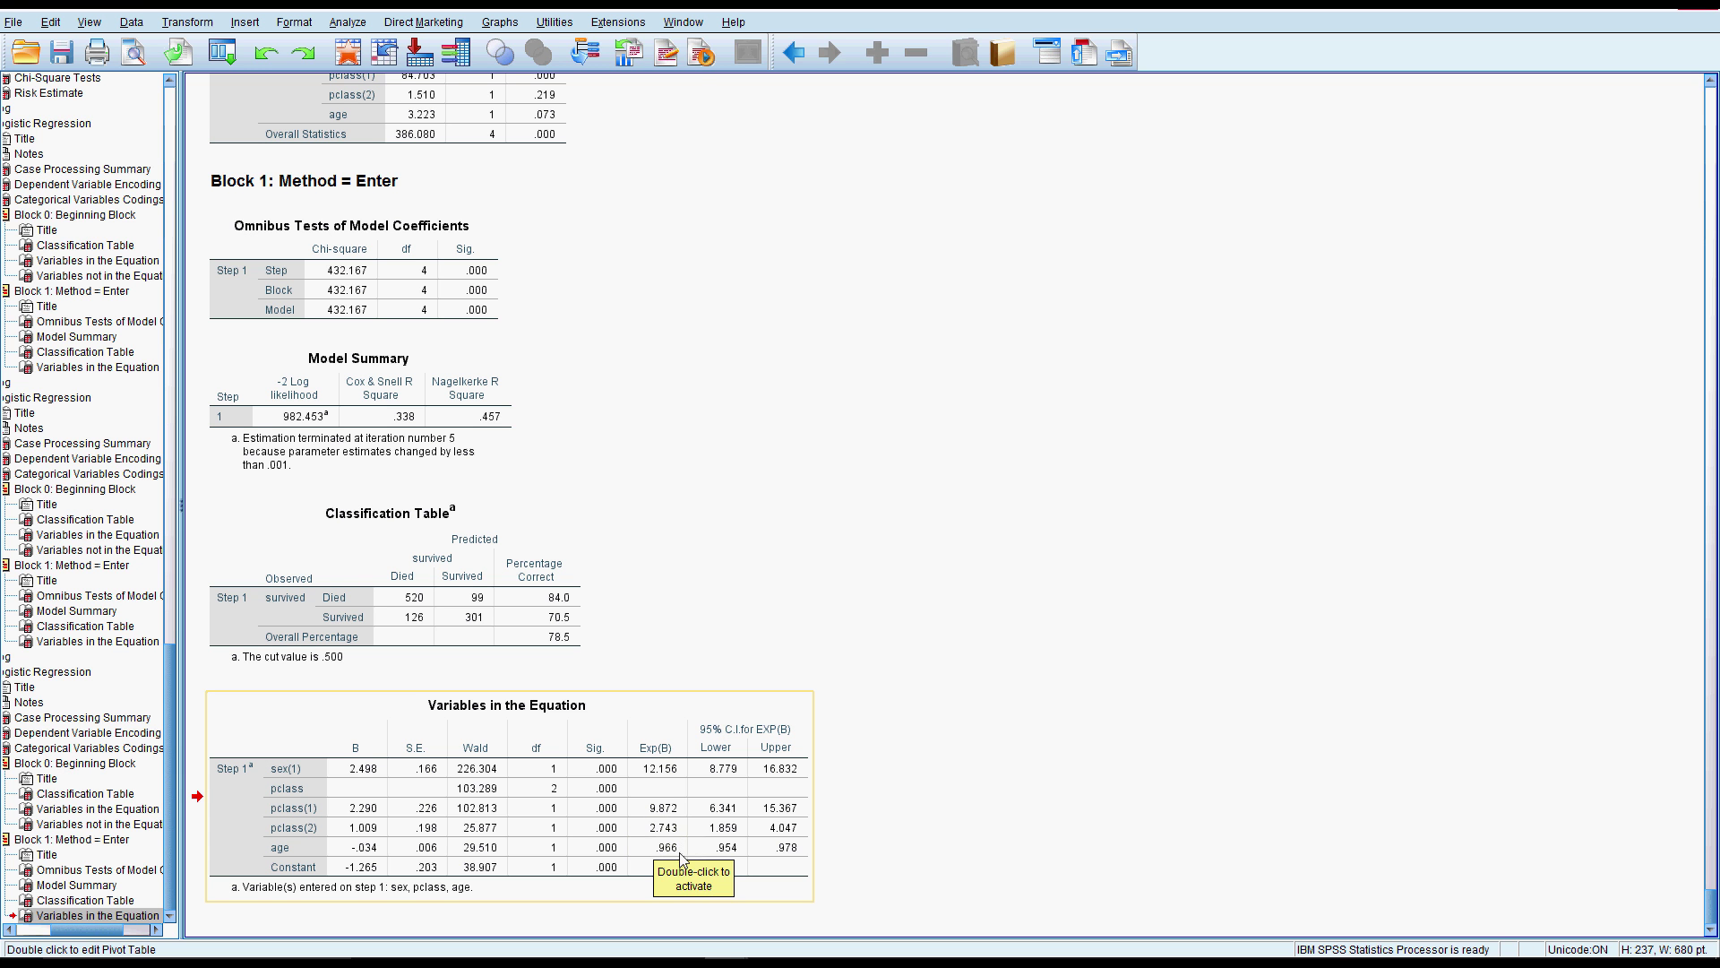
- Build a simple histogram of age in Chart Builder (mean 29.88, SD 14.413, N 1,046)
click(500, 22)
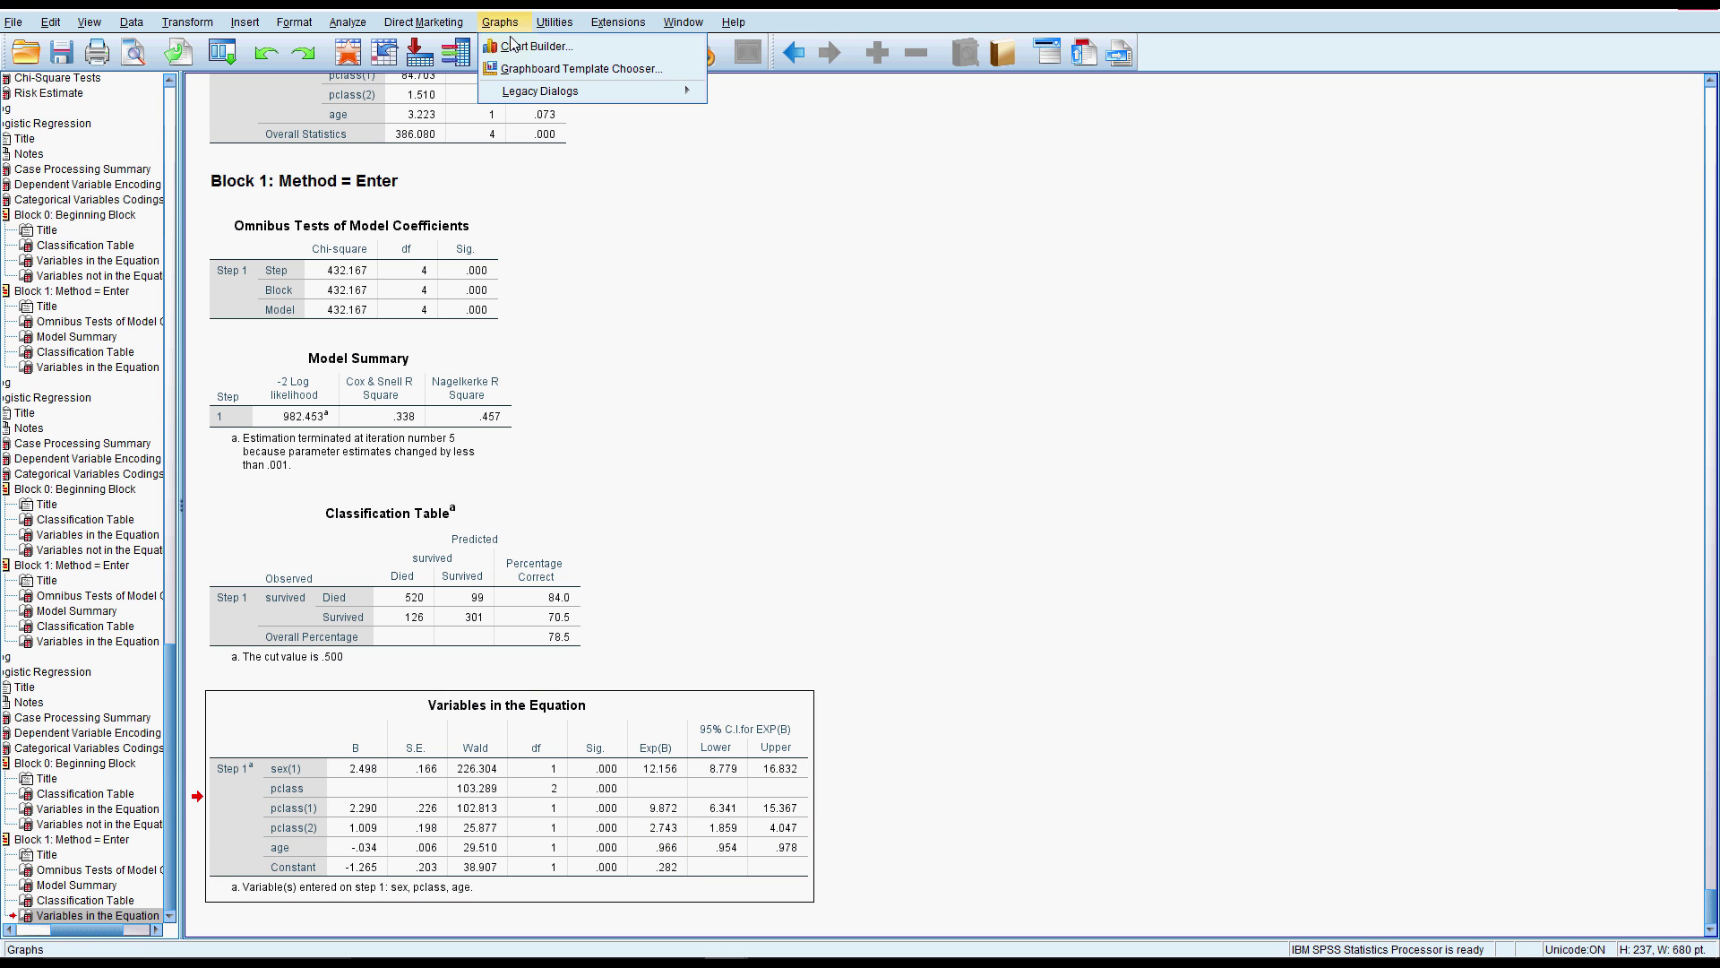
click(534, 46)
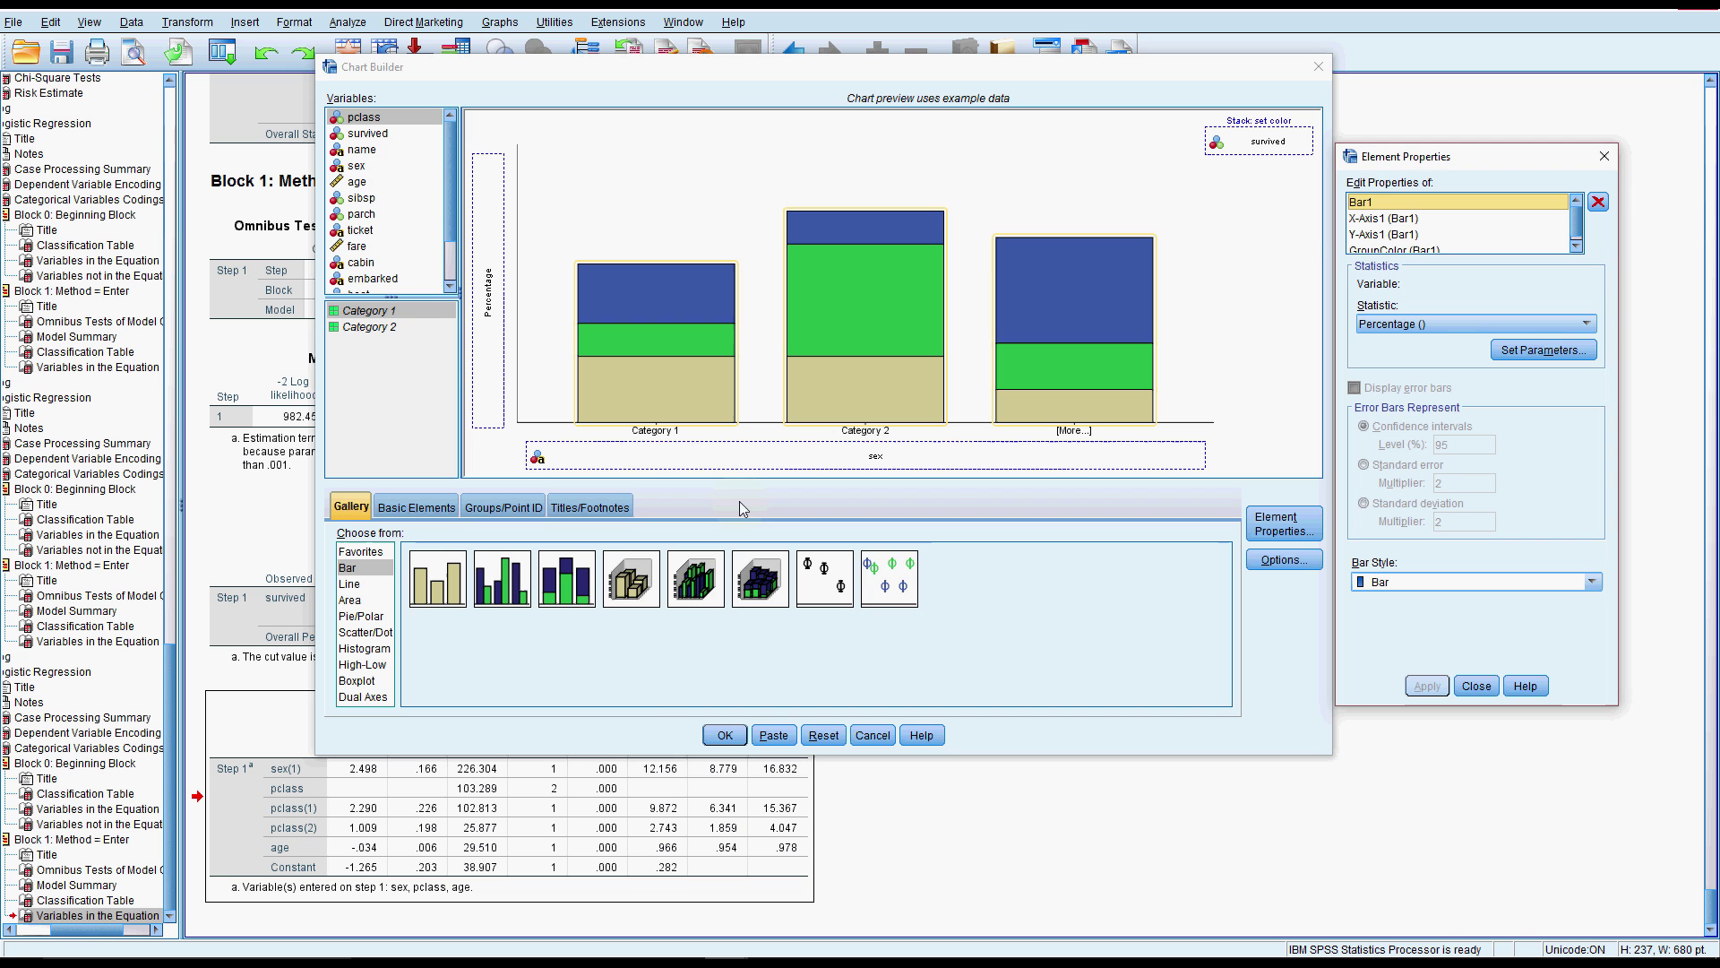
click(375, 649)
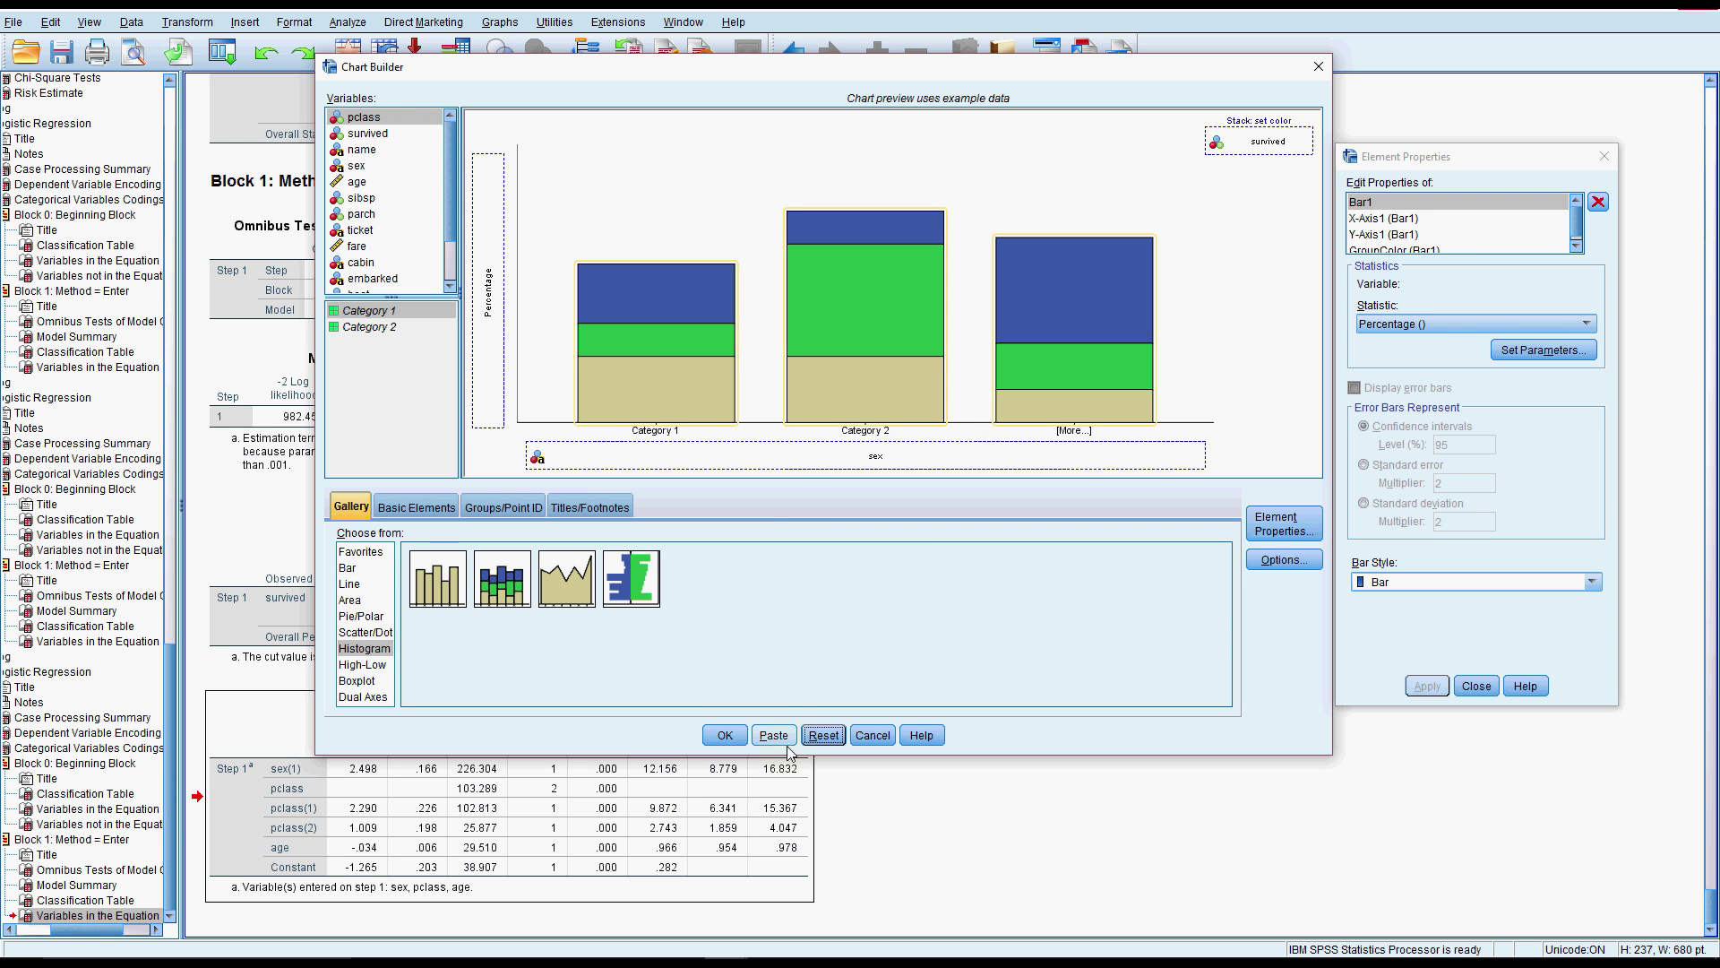
click(823, 736)
drag(445, 589, 711, 288)
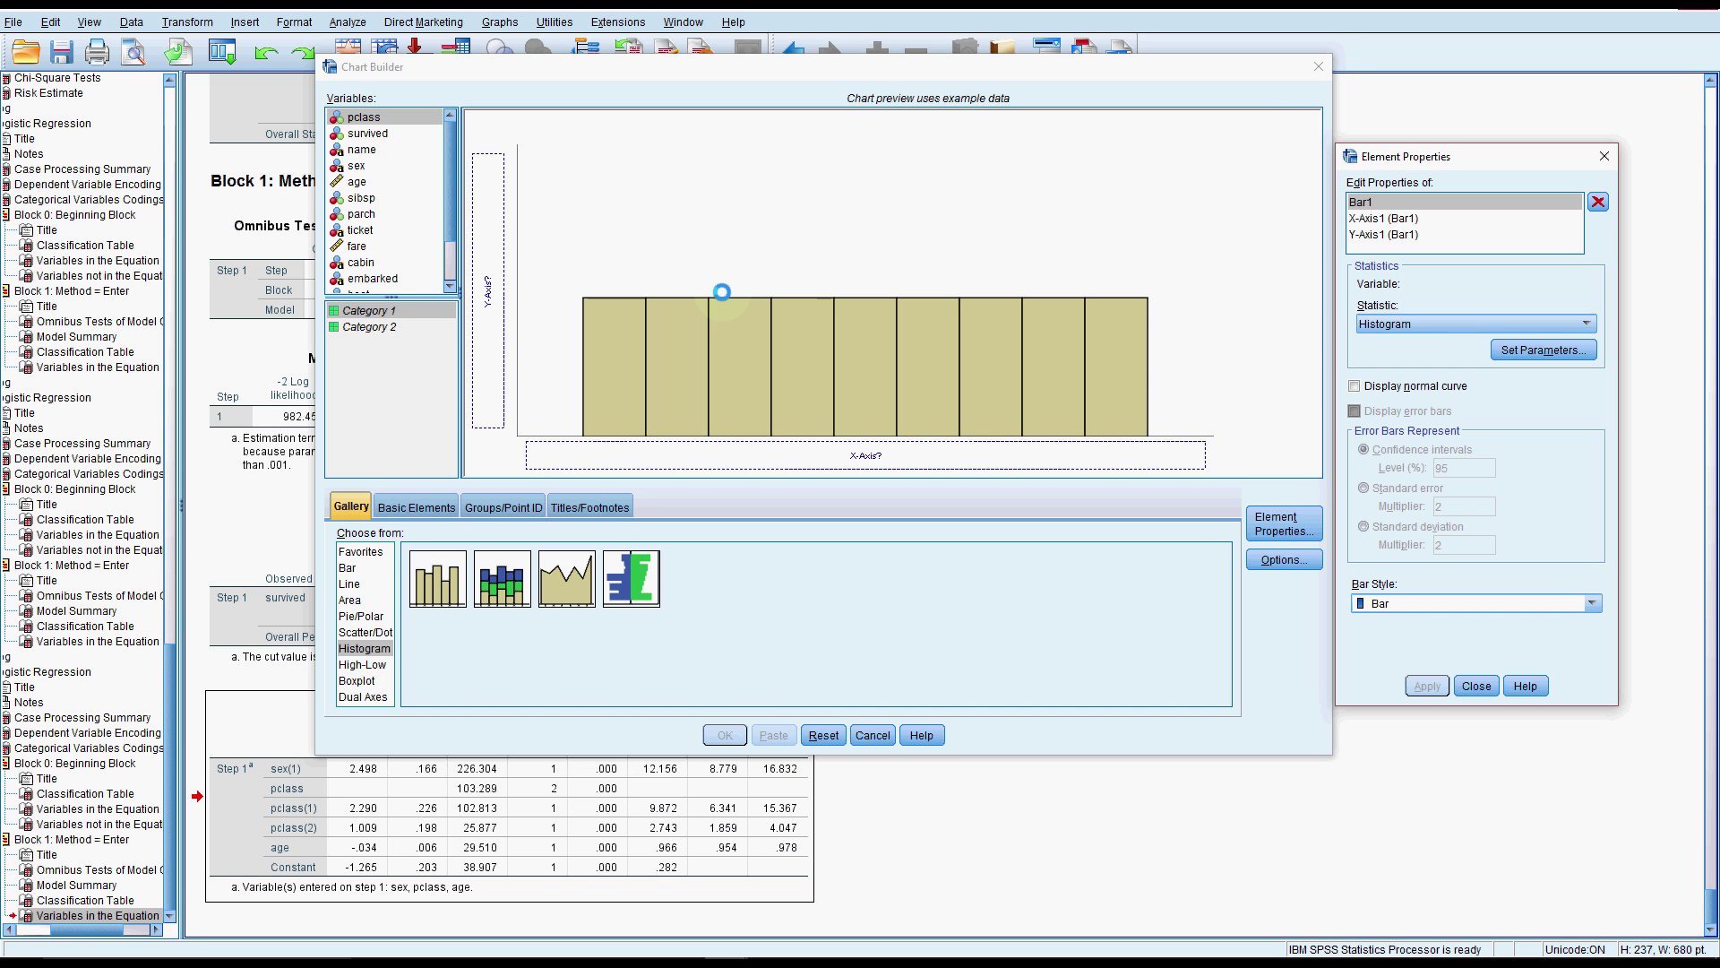
drag(355, 179, 704, 701)
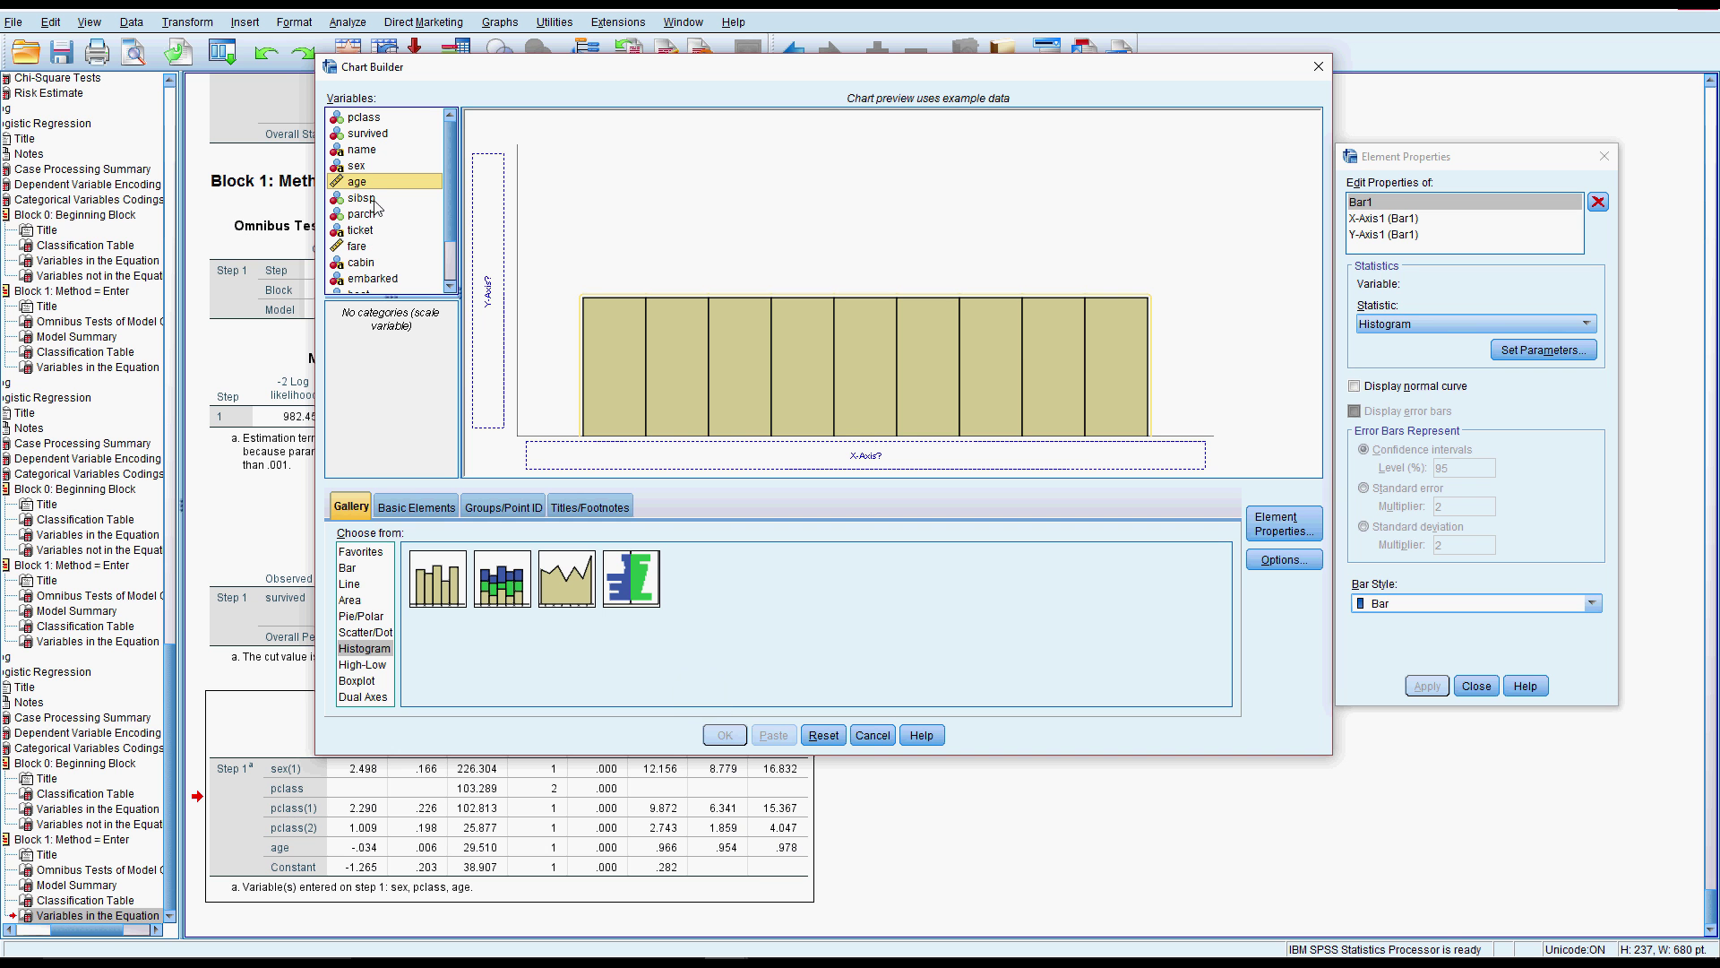
drag(363, 182, 704, 452)
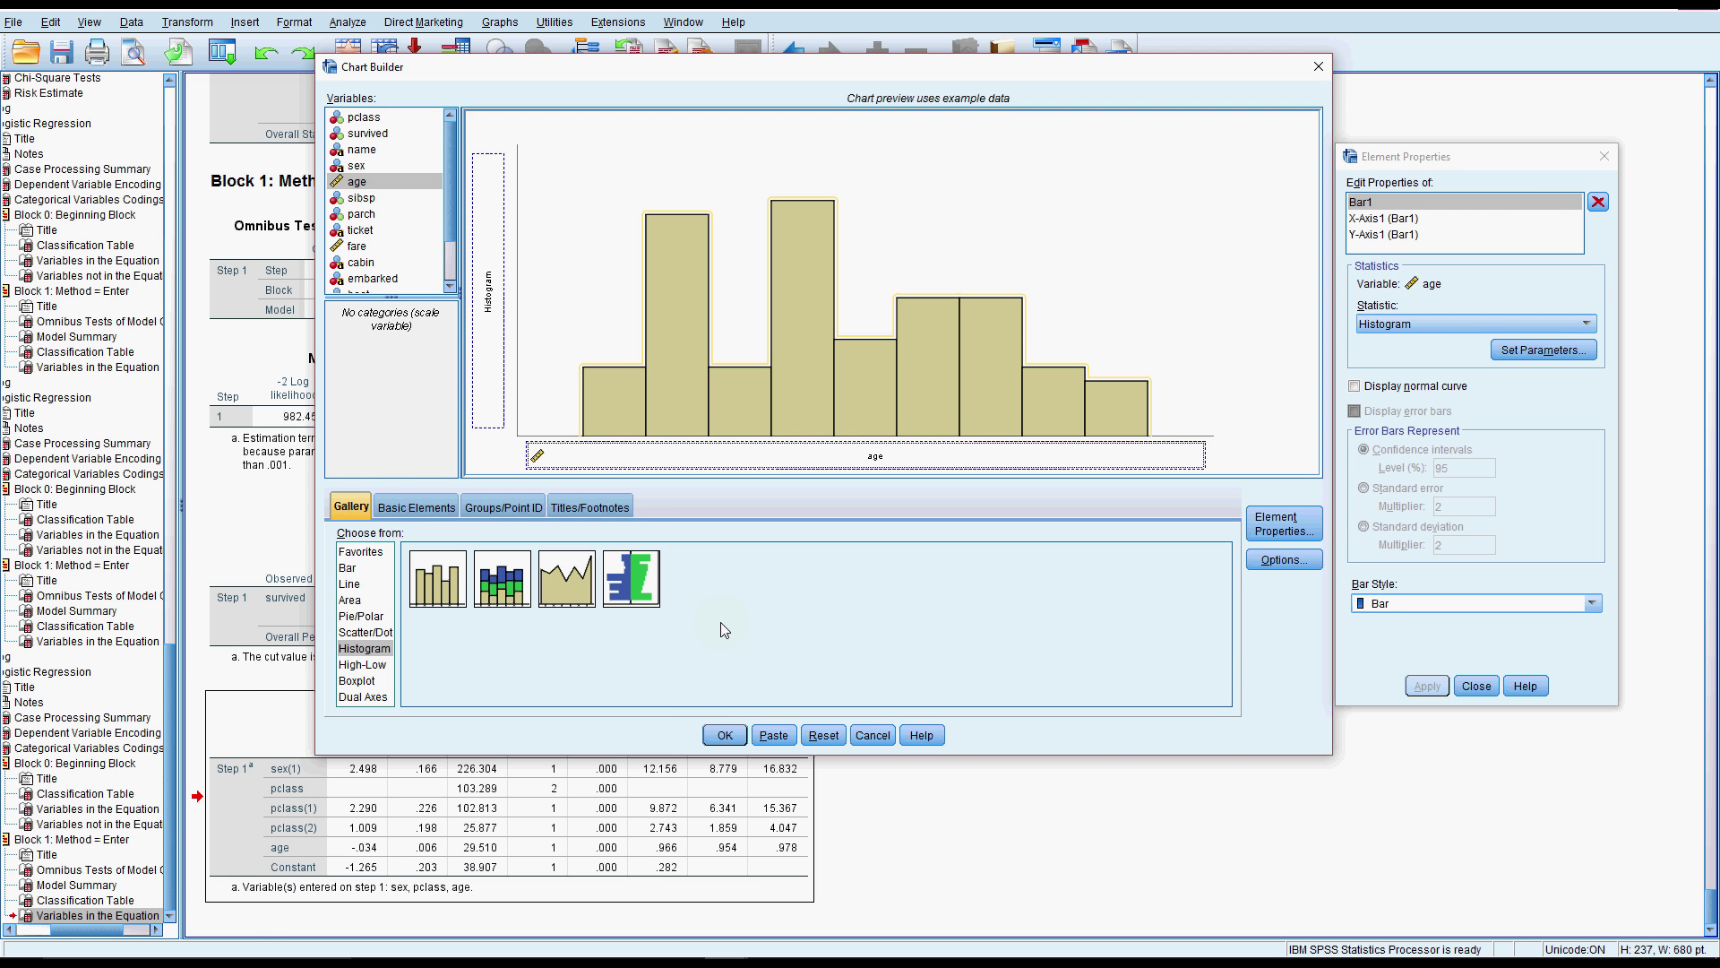
click(725, 734)
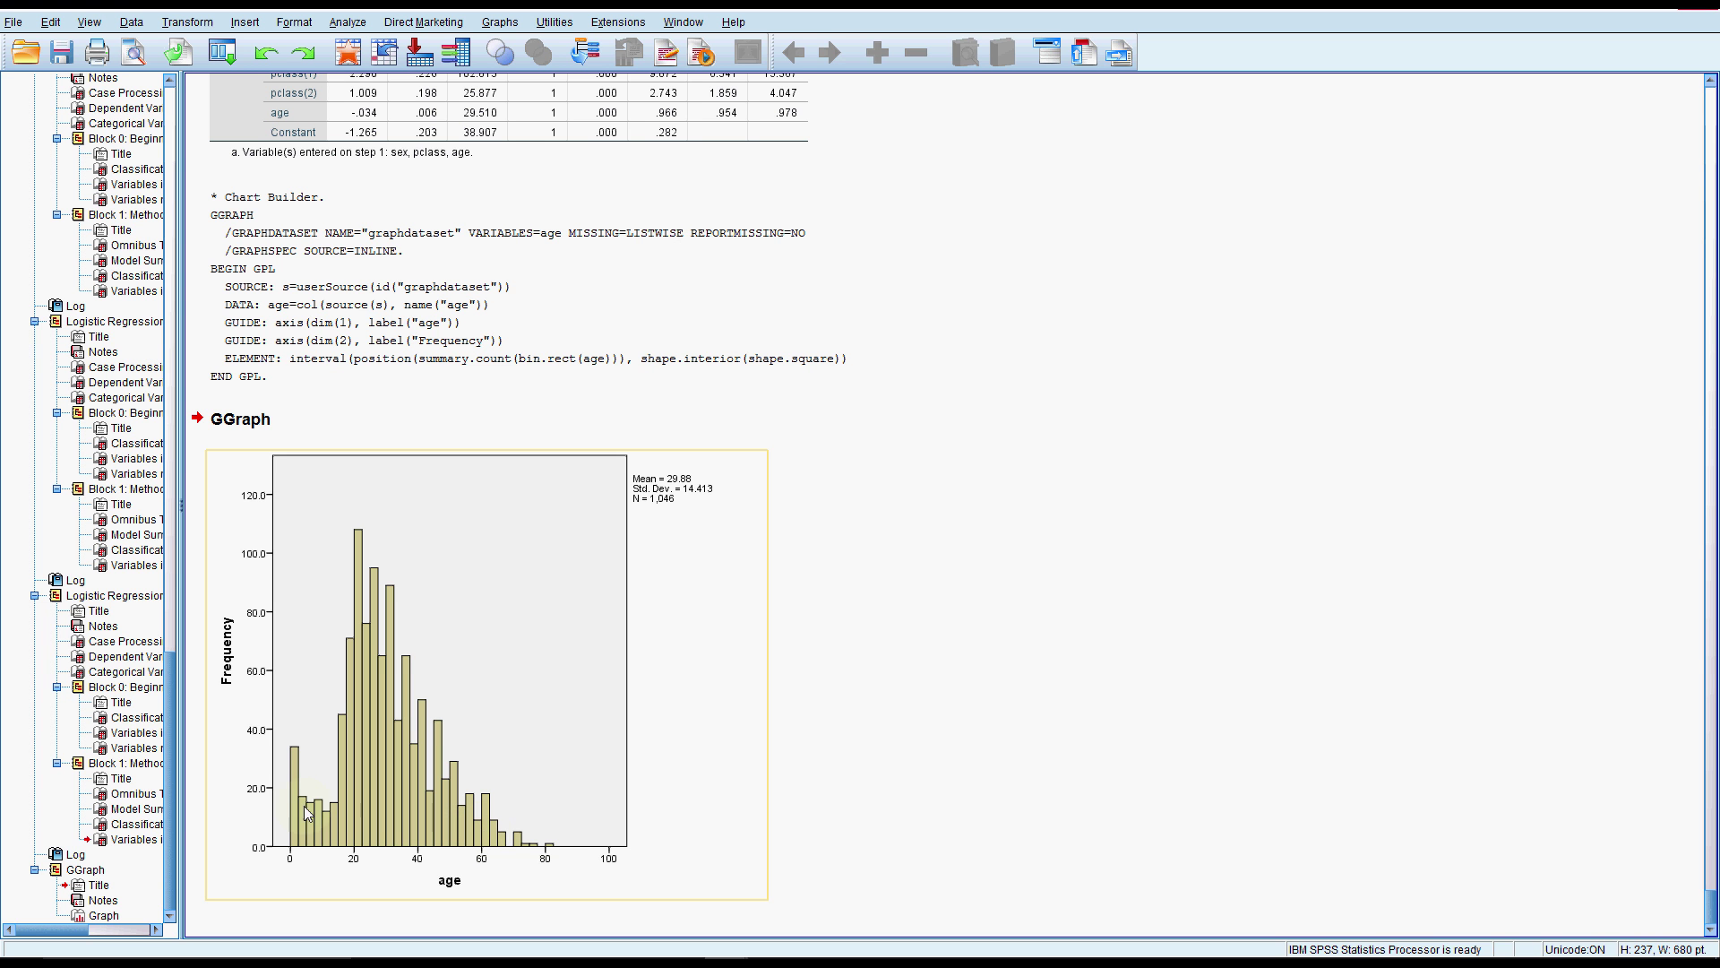
click(487, 418)
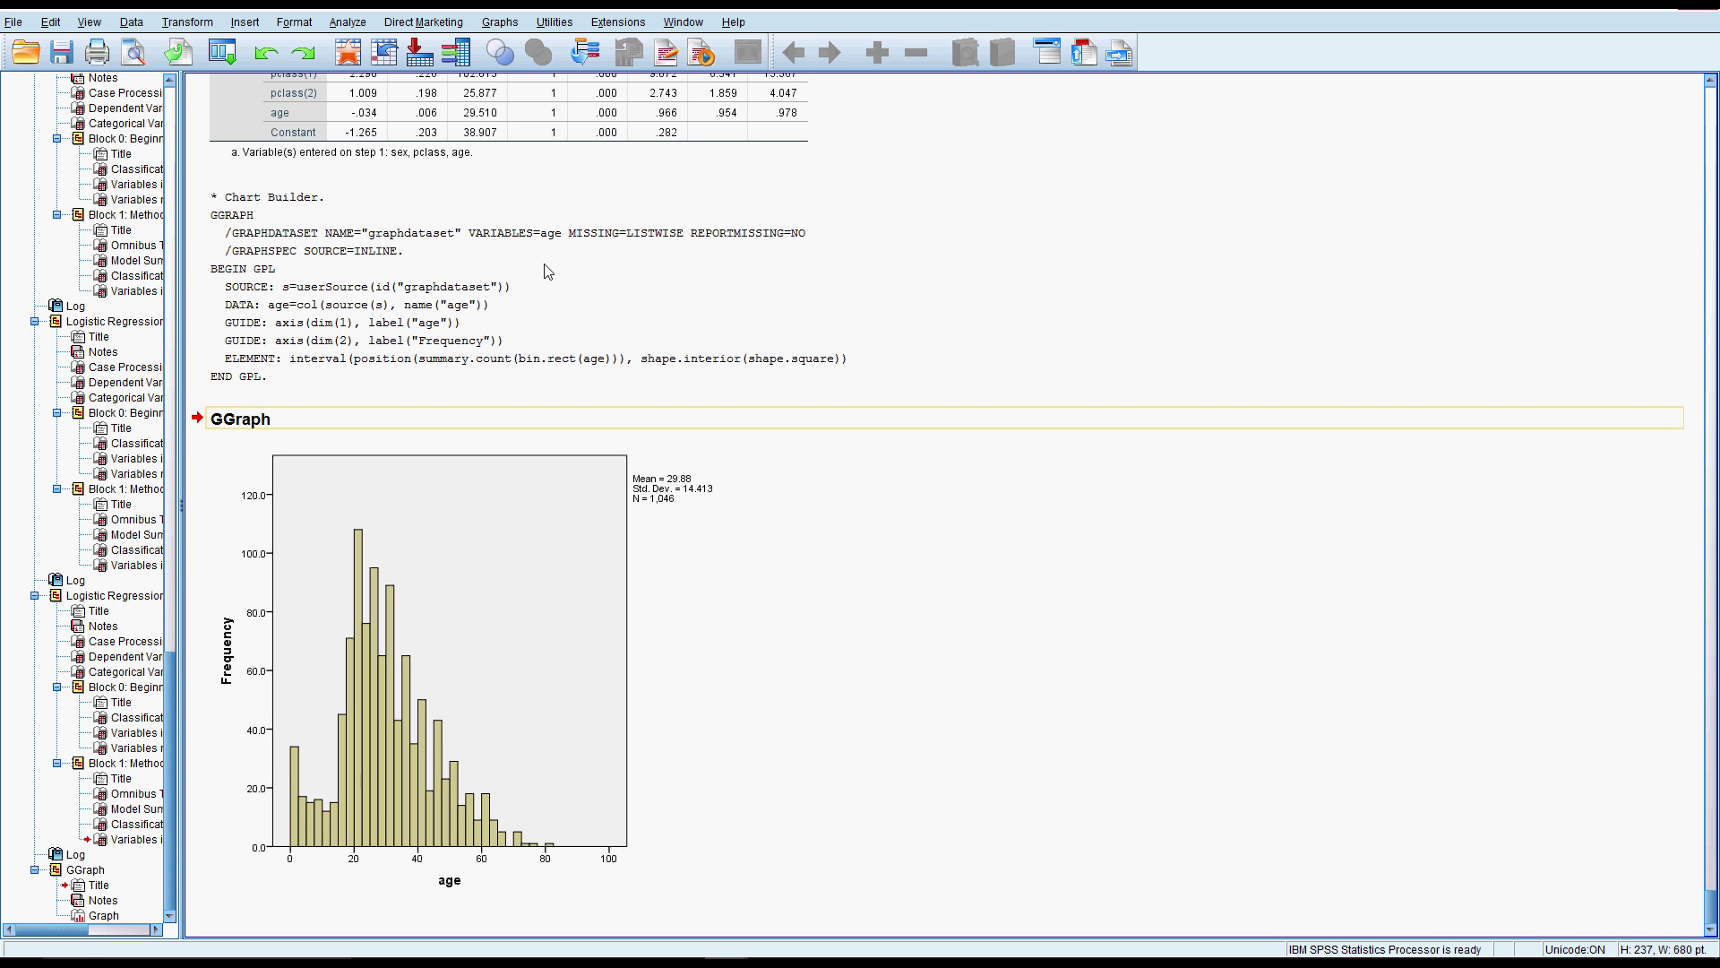
- Create a population pyramid with age as distribution variable and survived as split variable
click(500, 22)
click(538, 41)
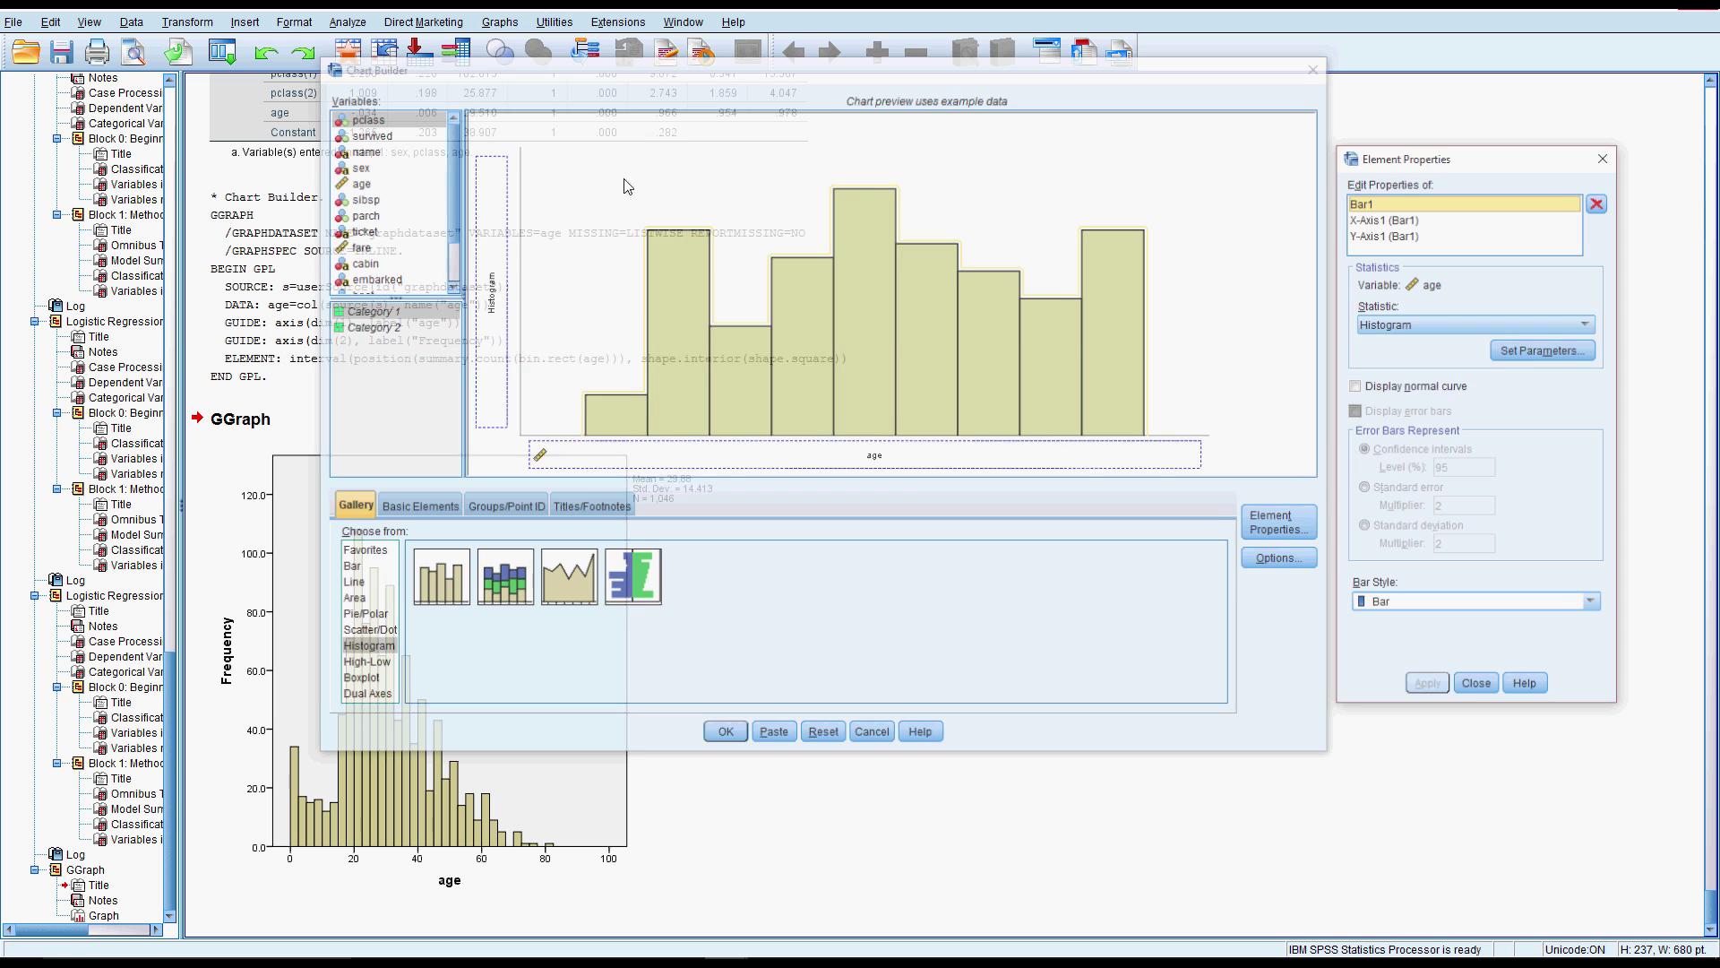
drag(631, 578, 761, 335)
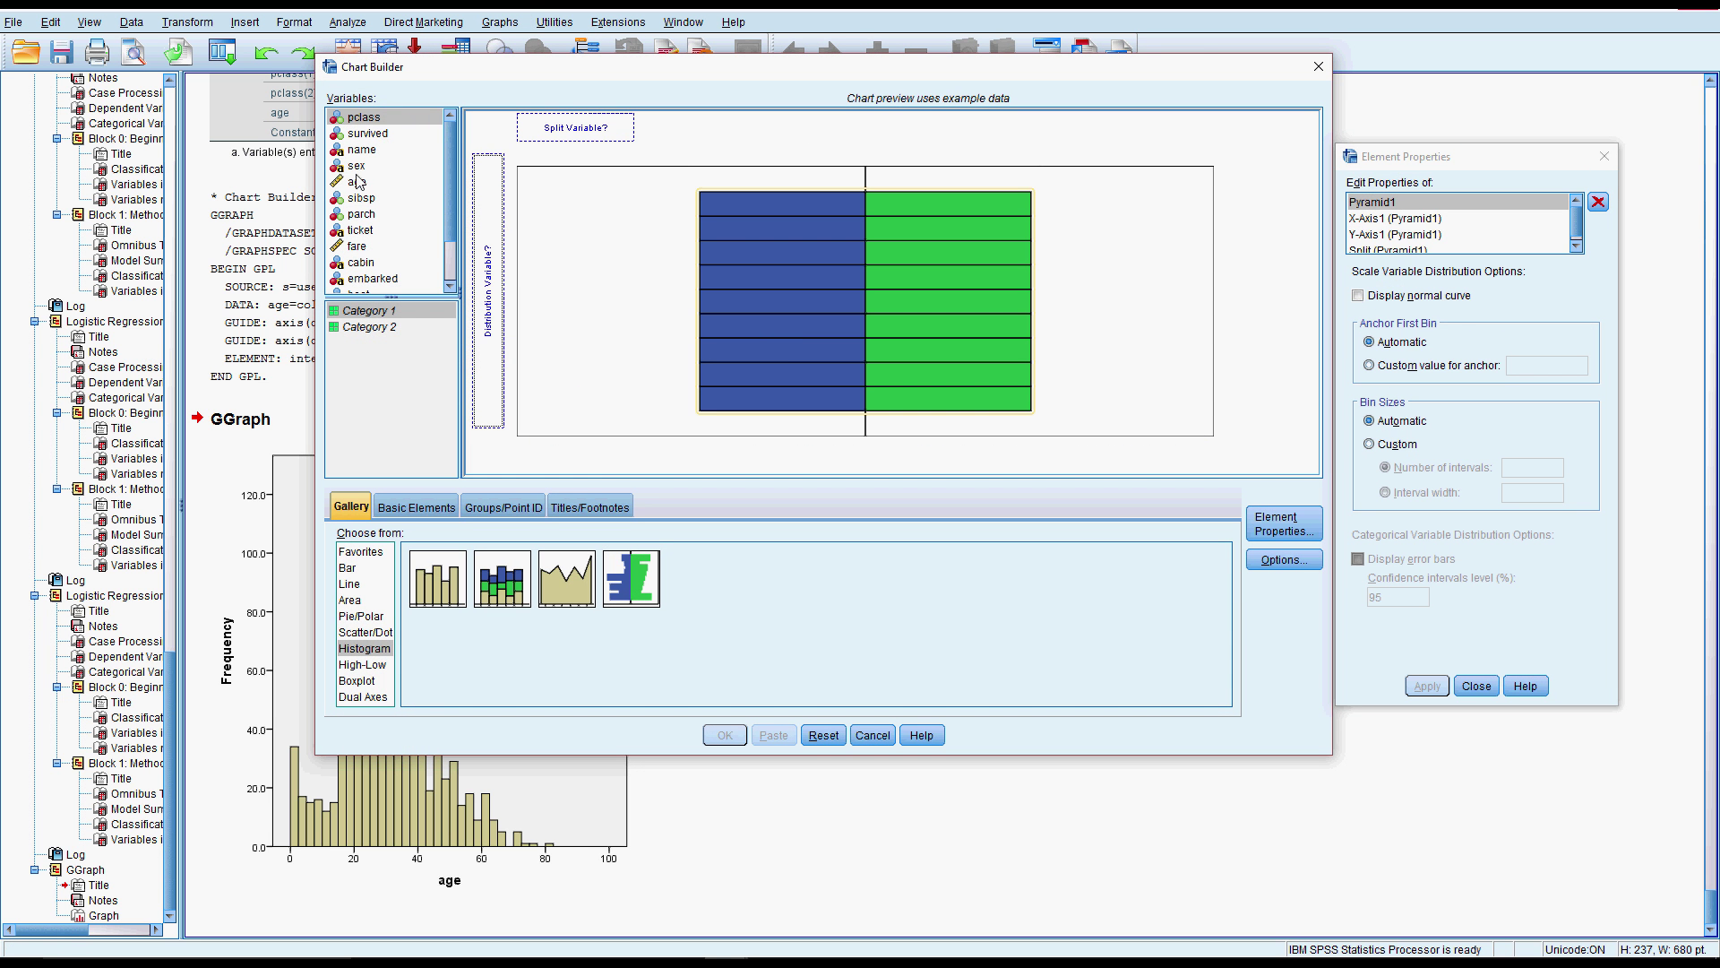
drag(359, 182, 485, 255)
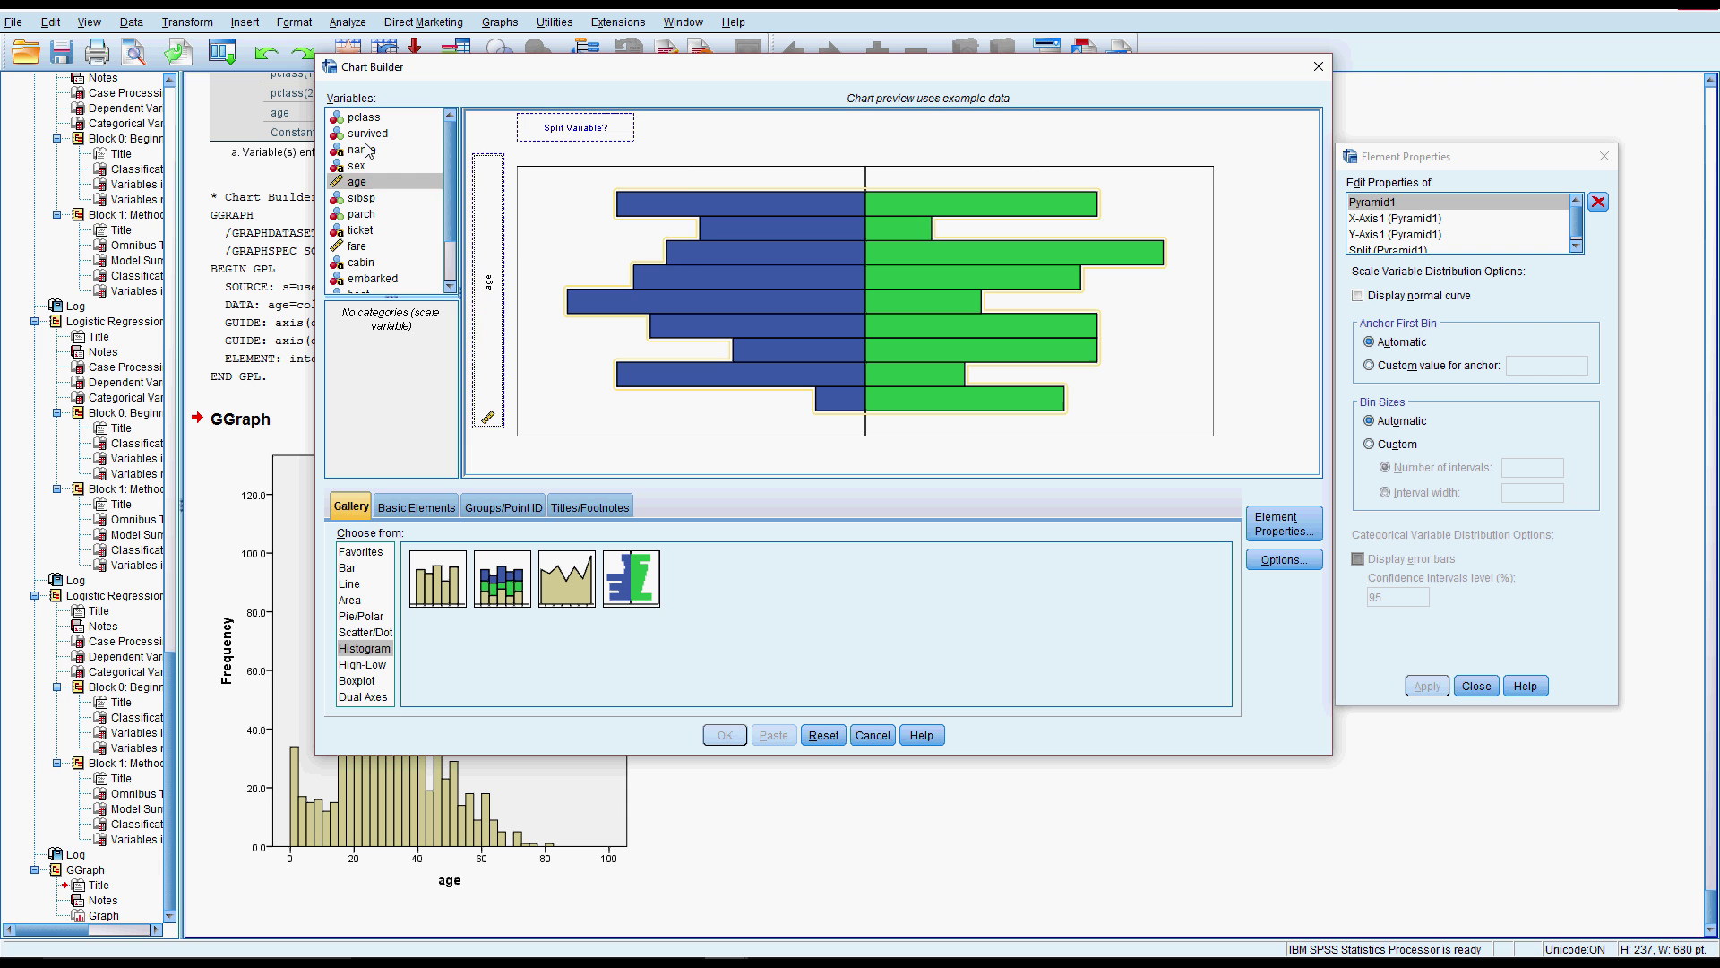
drag(367, 132, 560, 123)
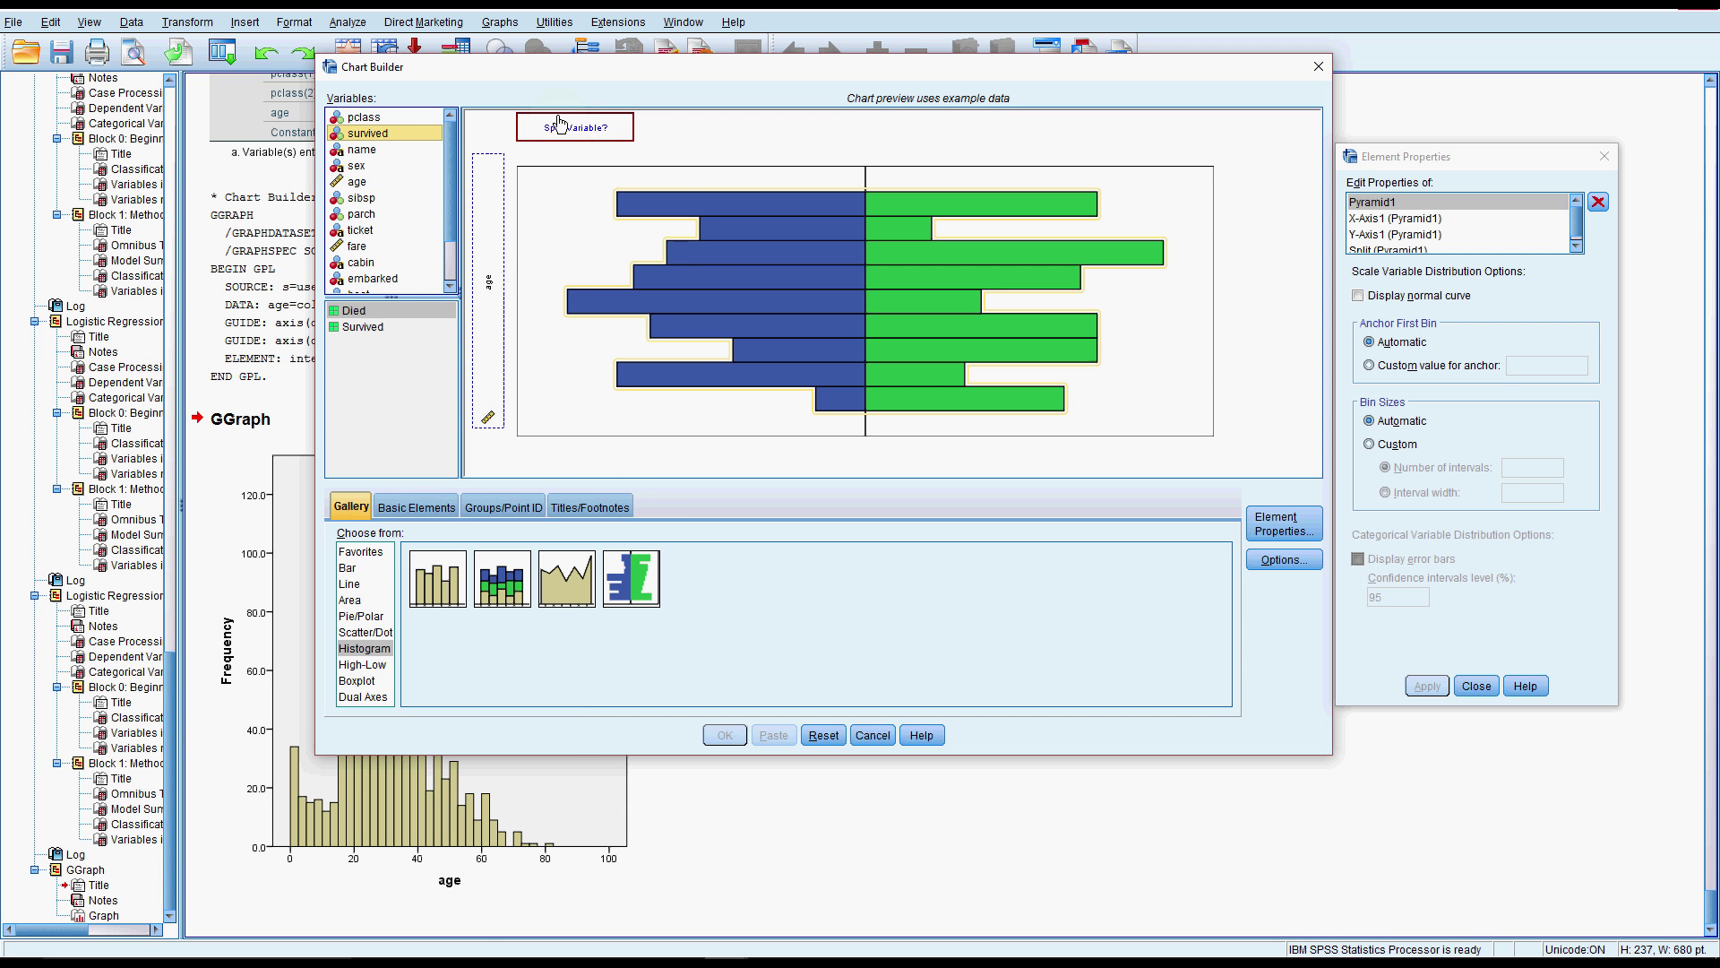
click(725, 735)
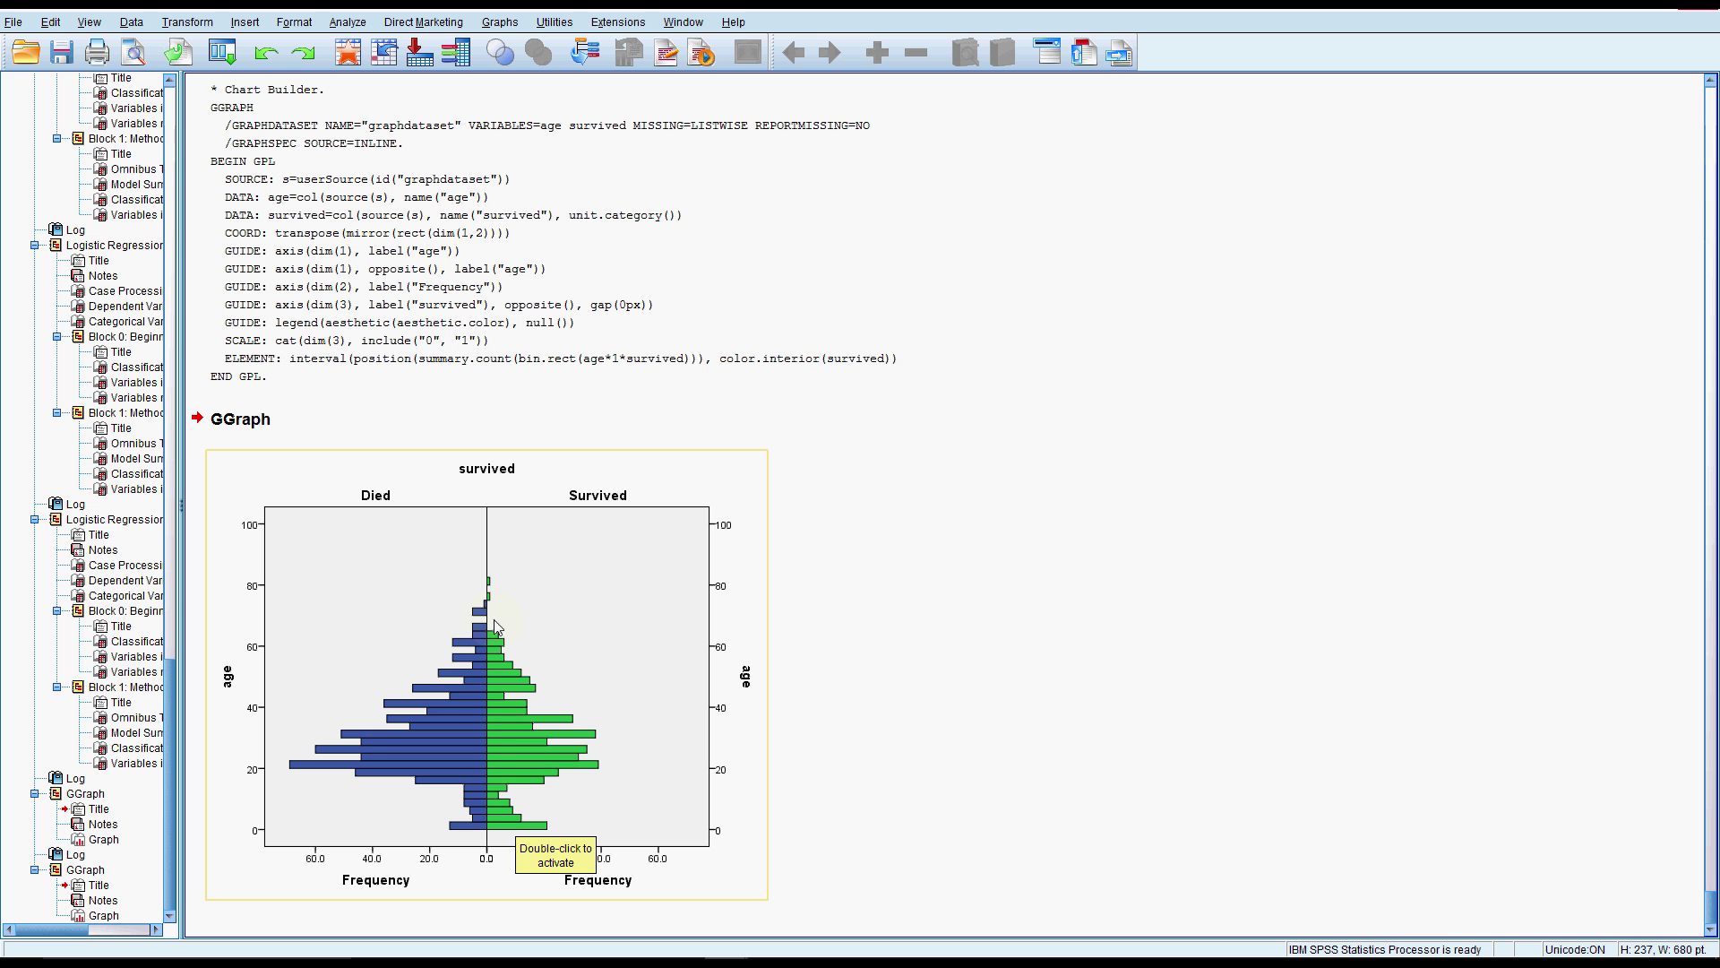
click(517, 755)
scroll(748, 749, up, 3)
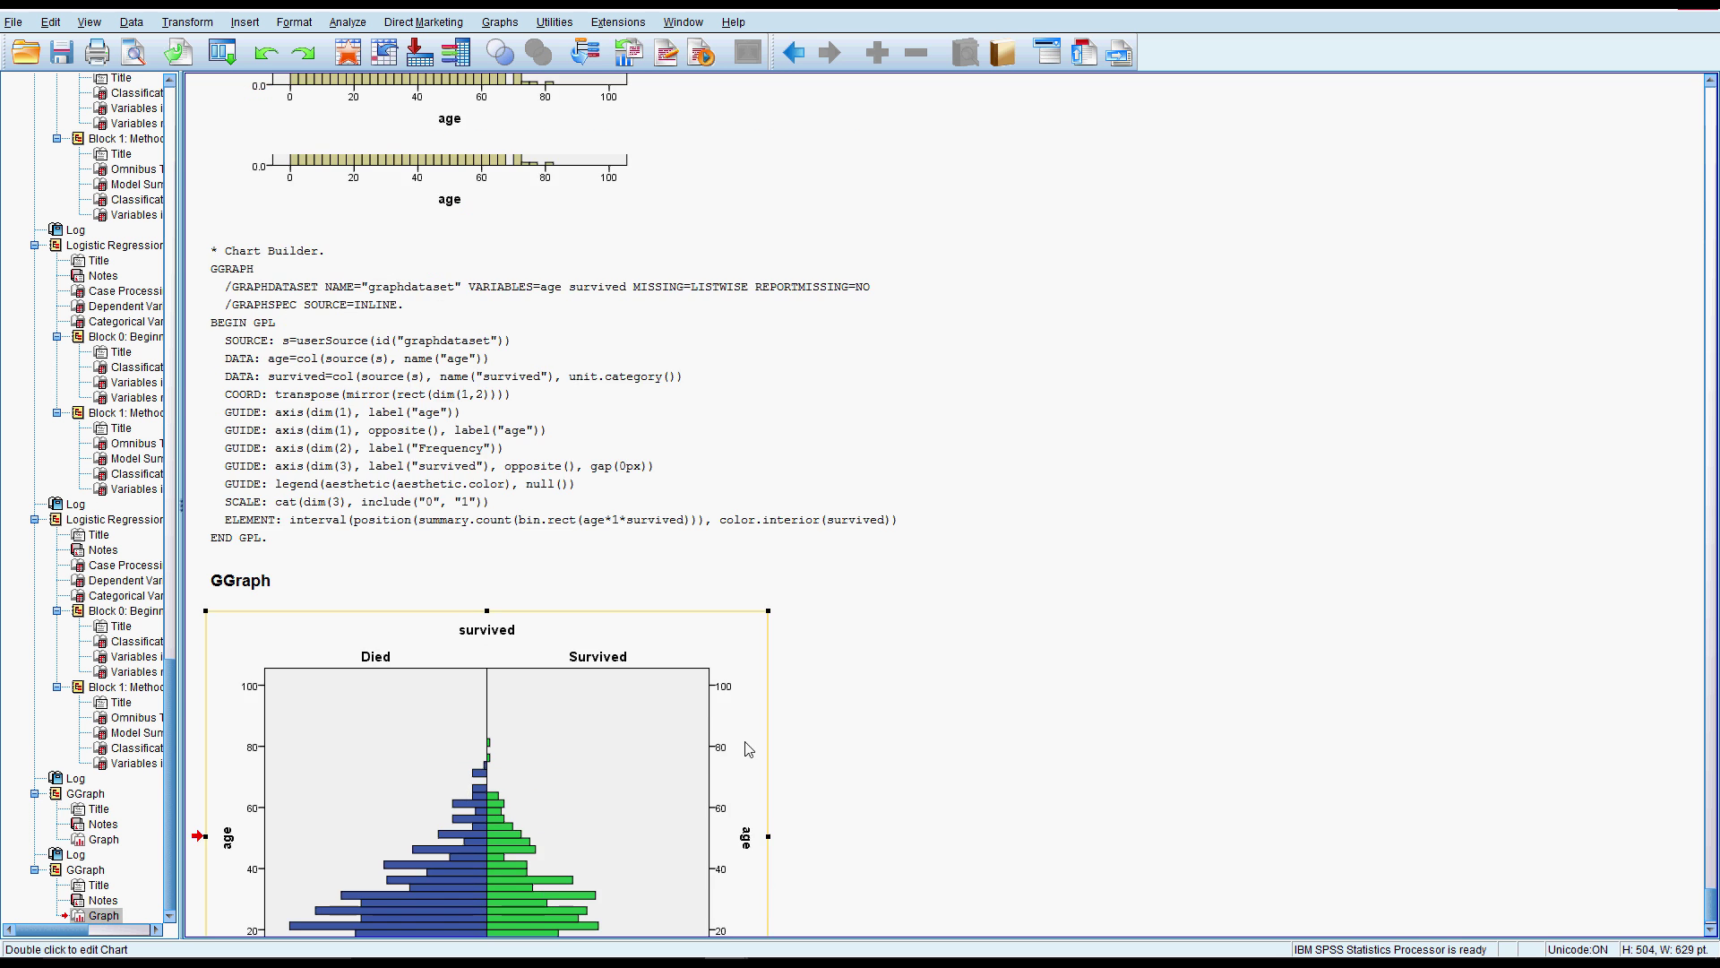
scroll(748, 748, up, 6)
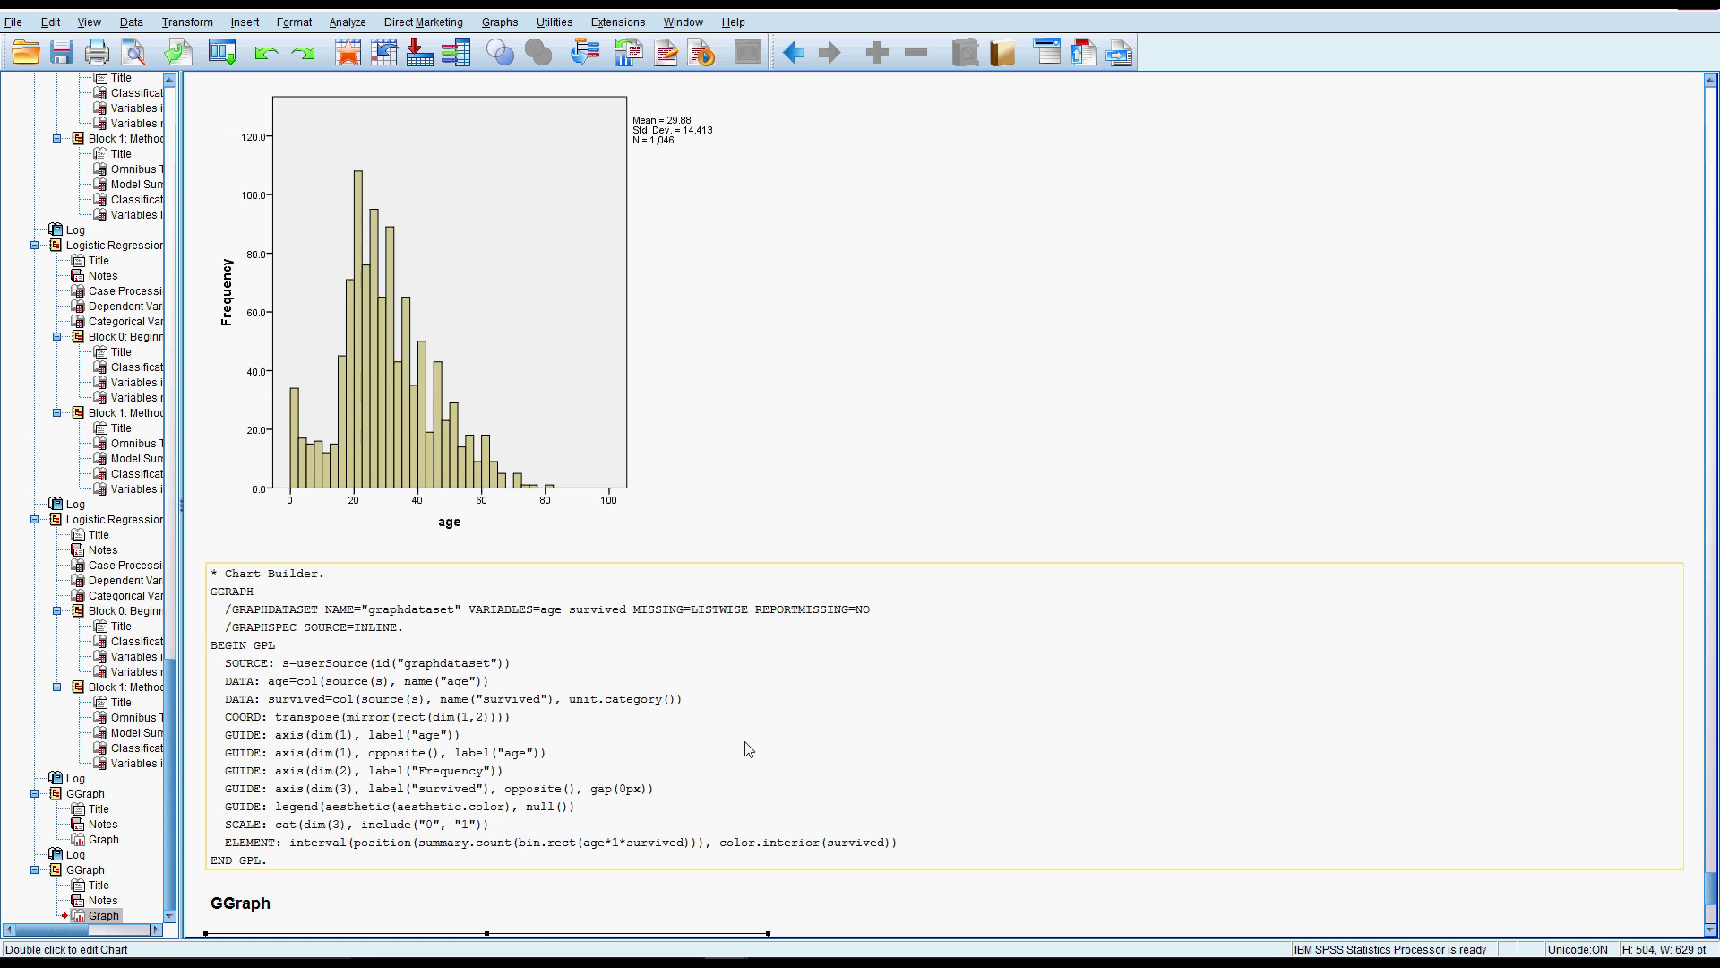
scroll(748, 748, down, 8)
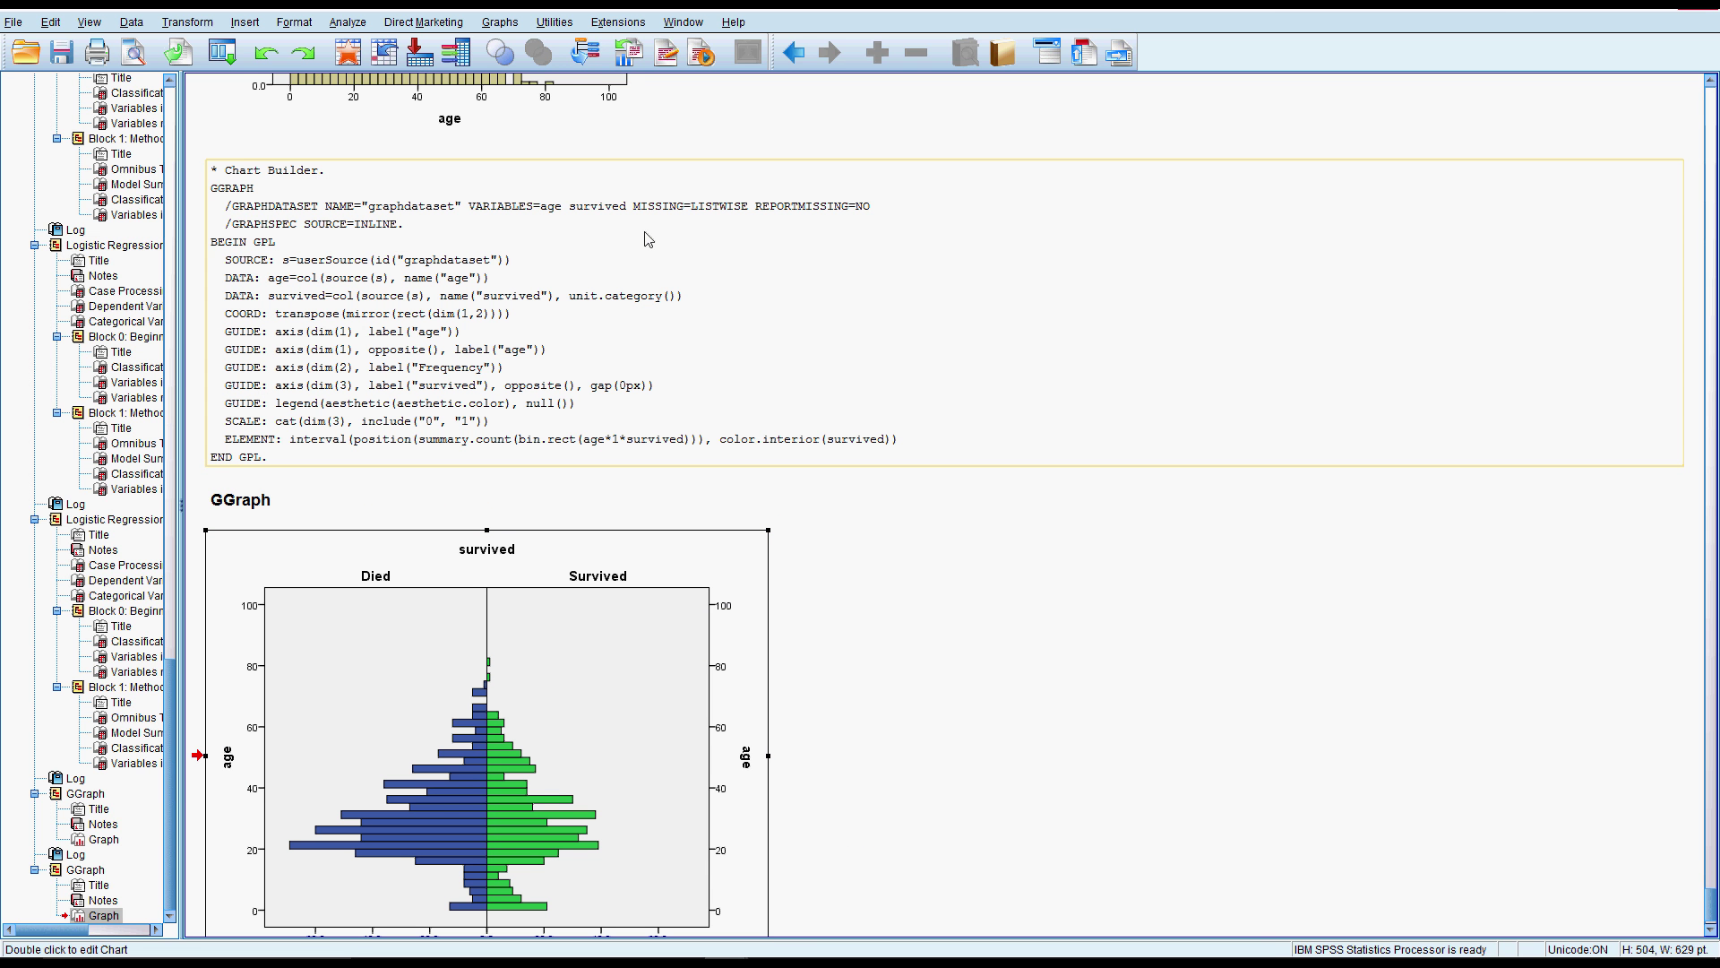
- Set up a stacked bar chart with pclass on the X-axis, stacked by survived
click(500, 23)
click(514, 50)
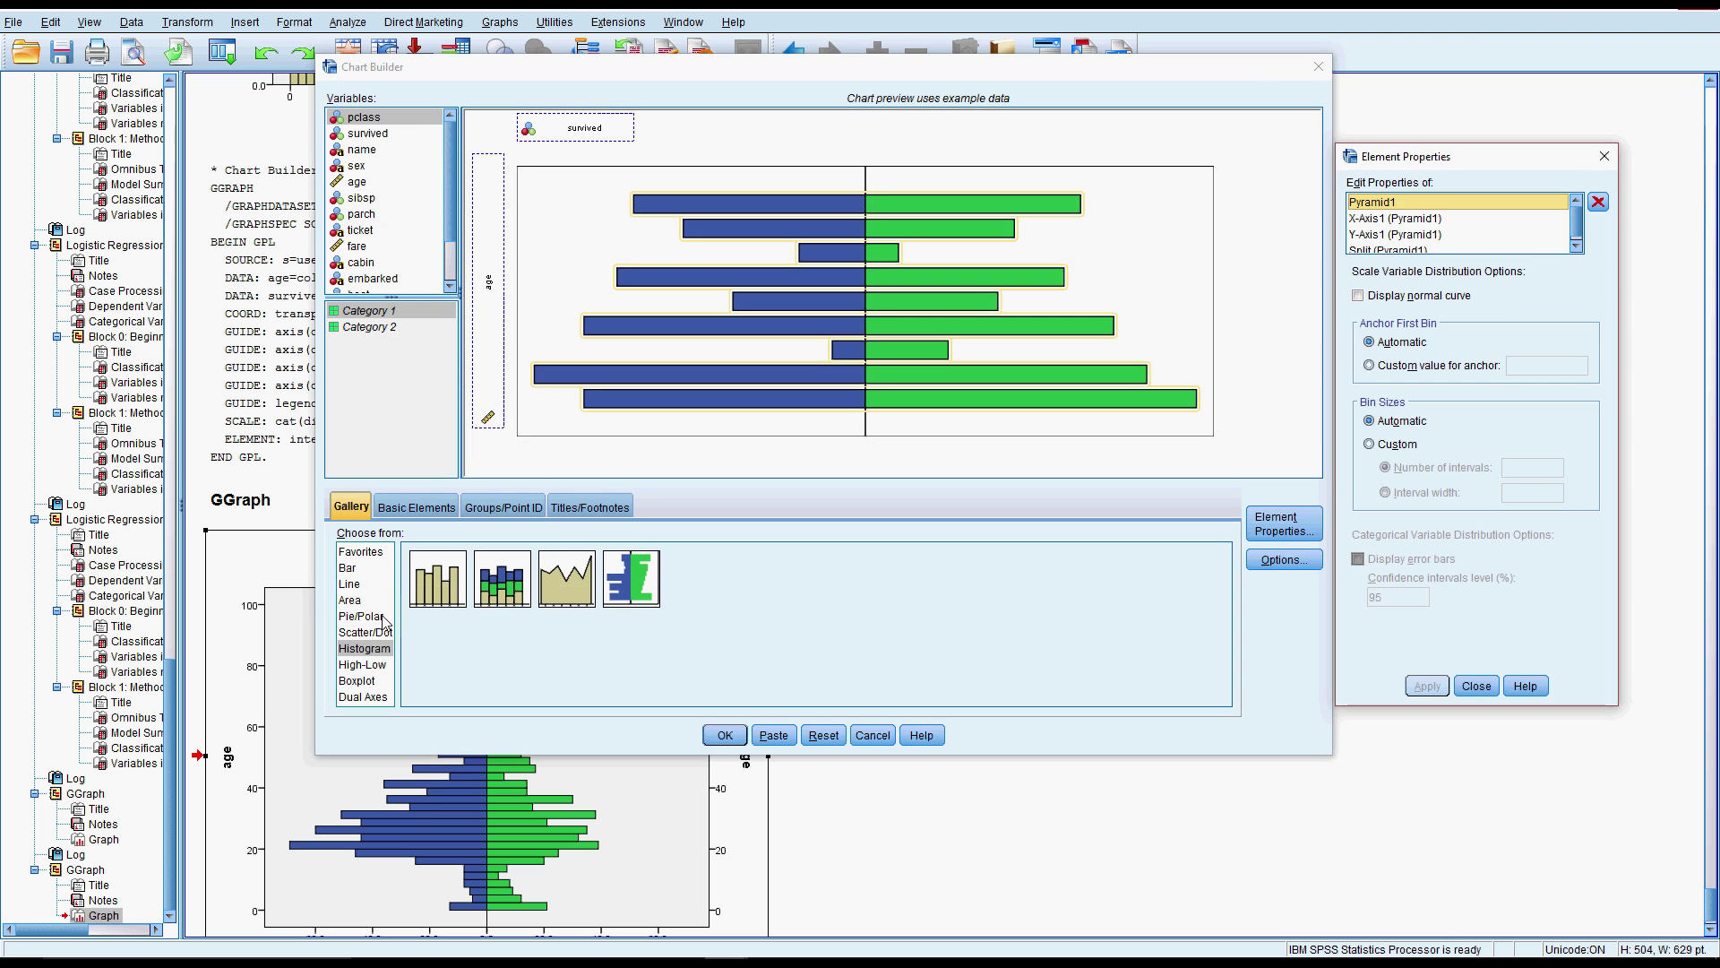
click(348, 569)
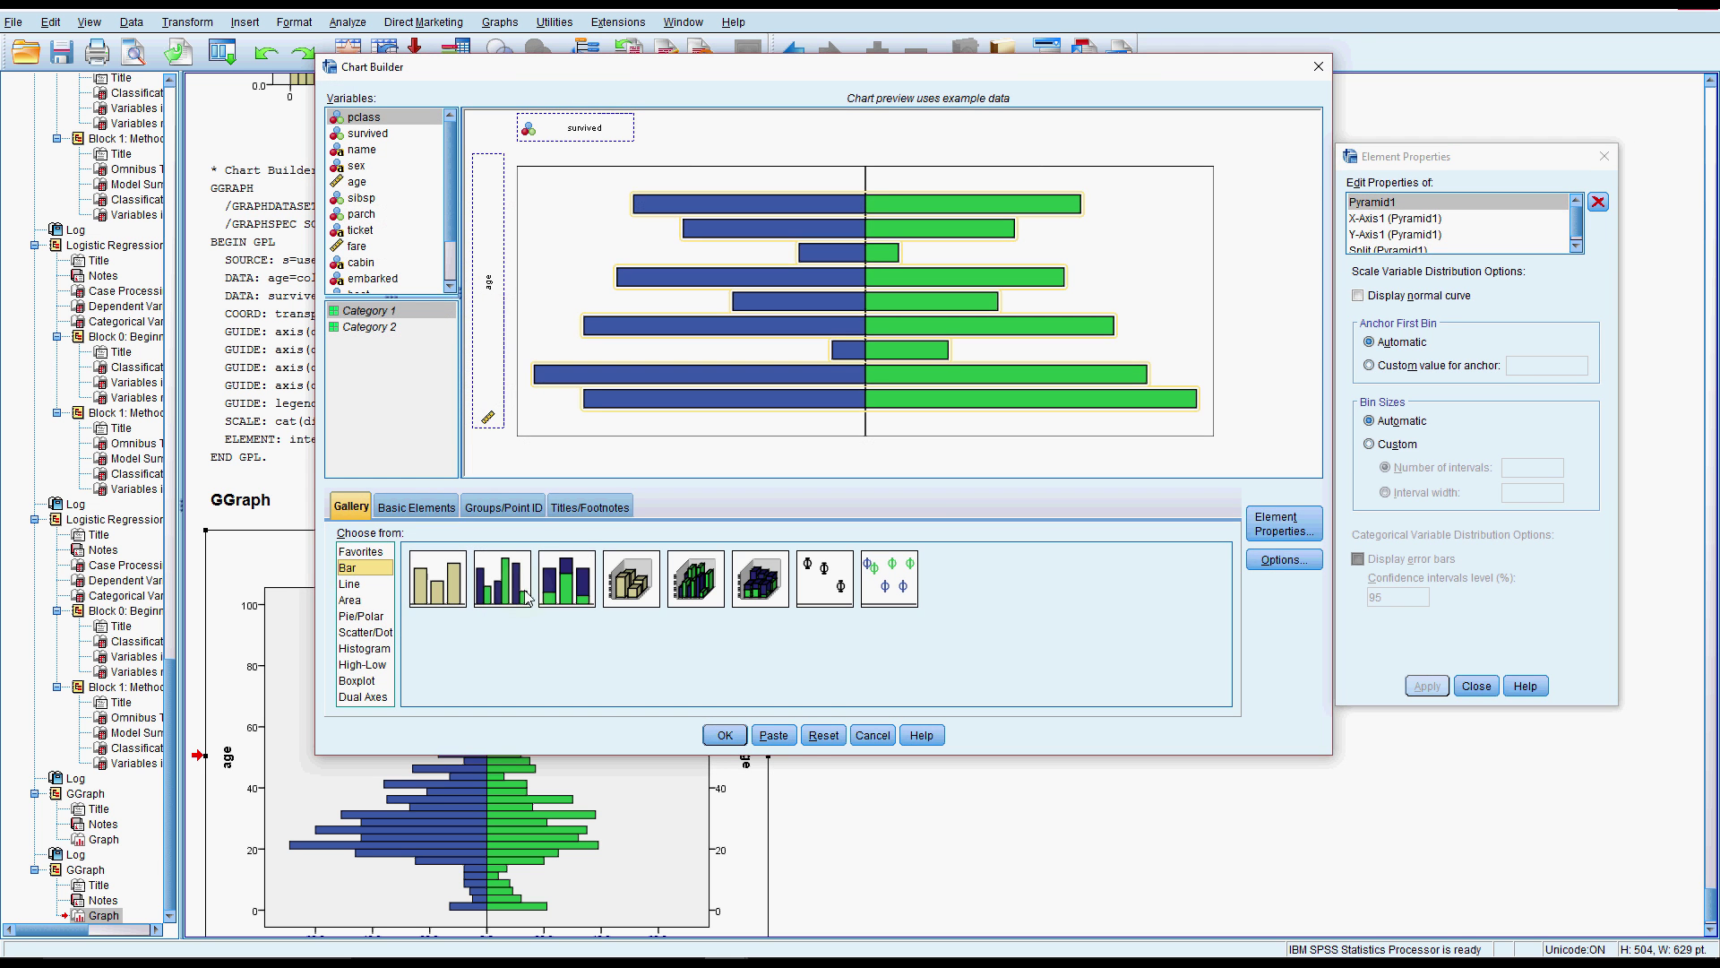
click(812, 735)
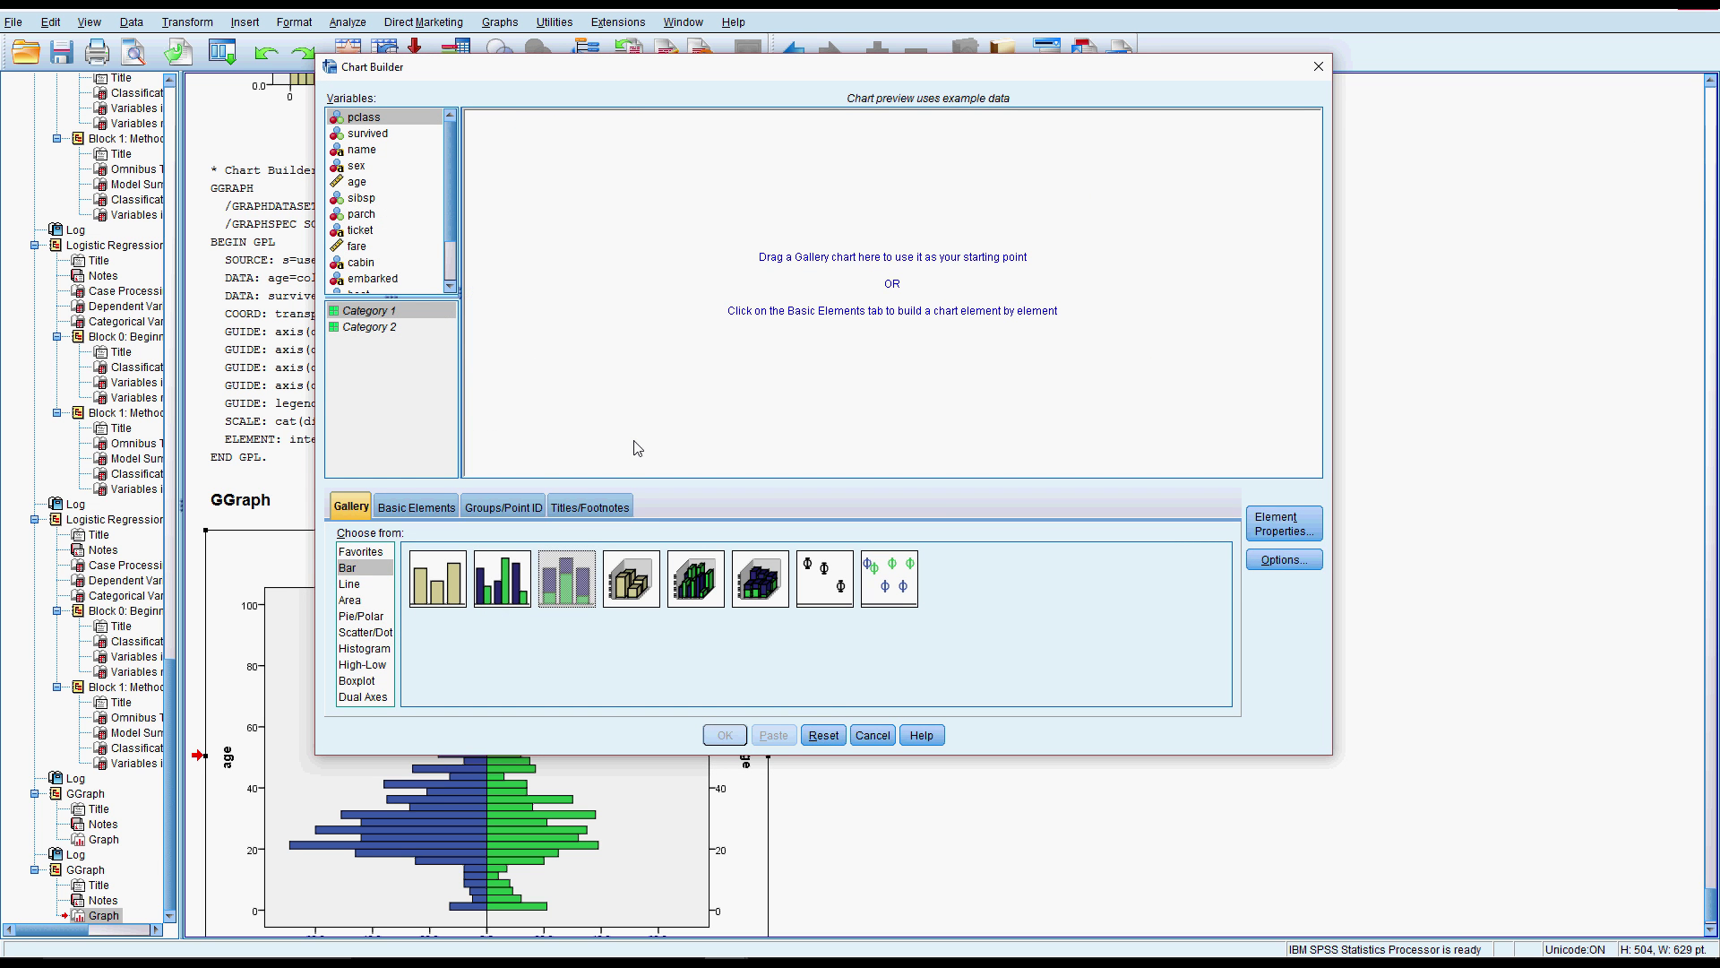
drag(637, 448, 724, 274)
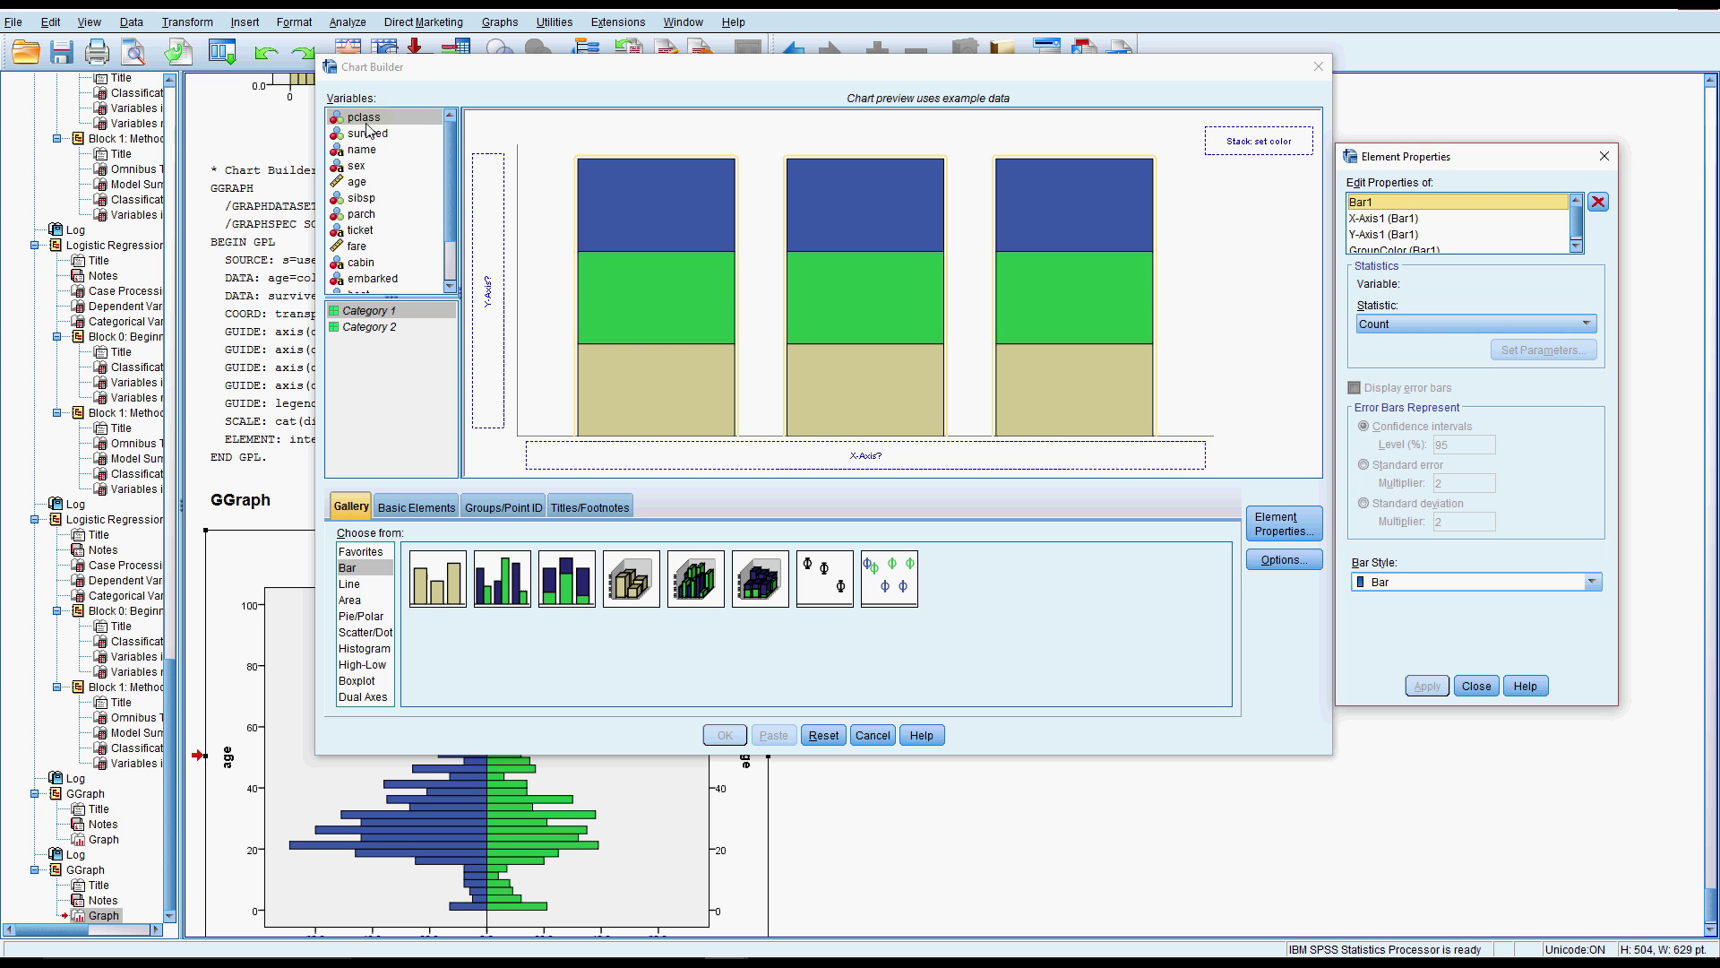
drag(366, 124, 535, 308)
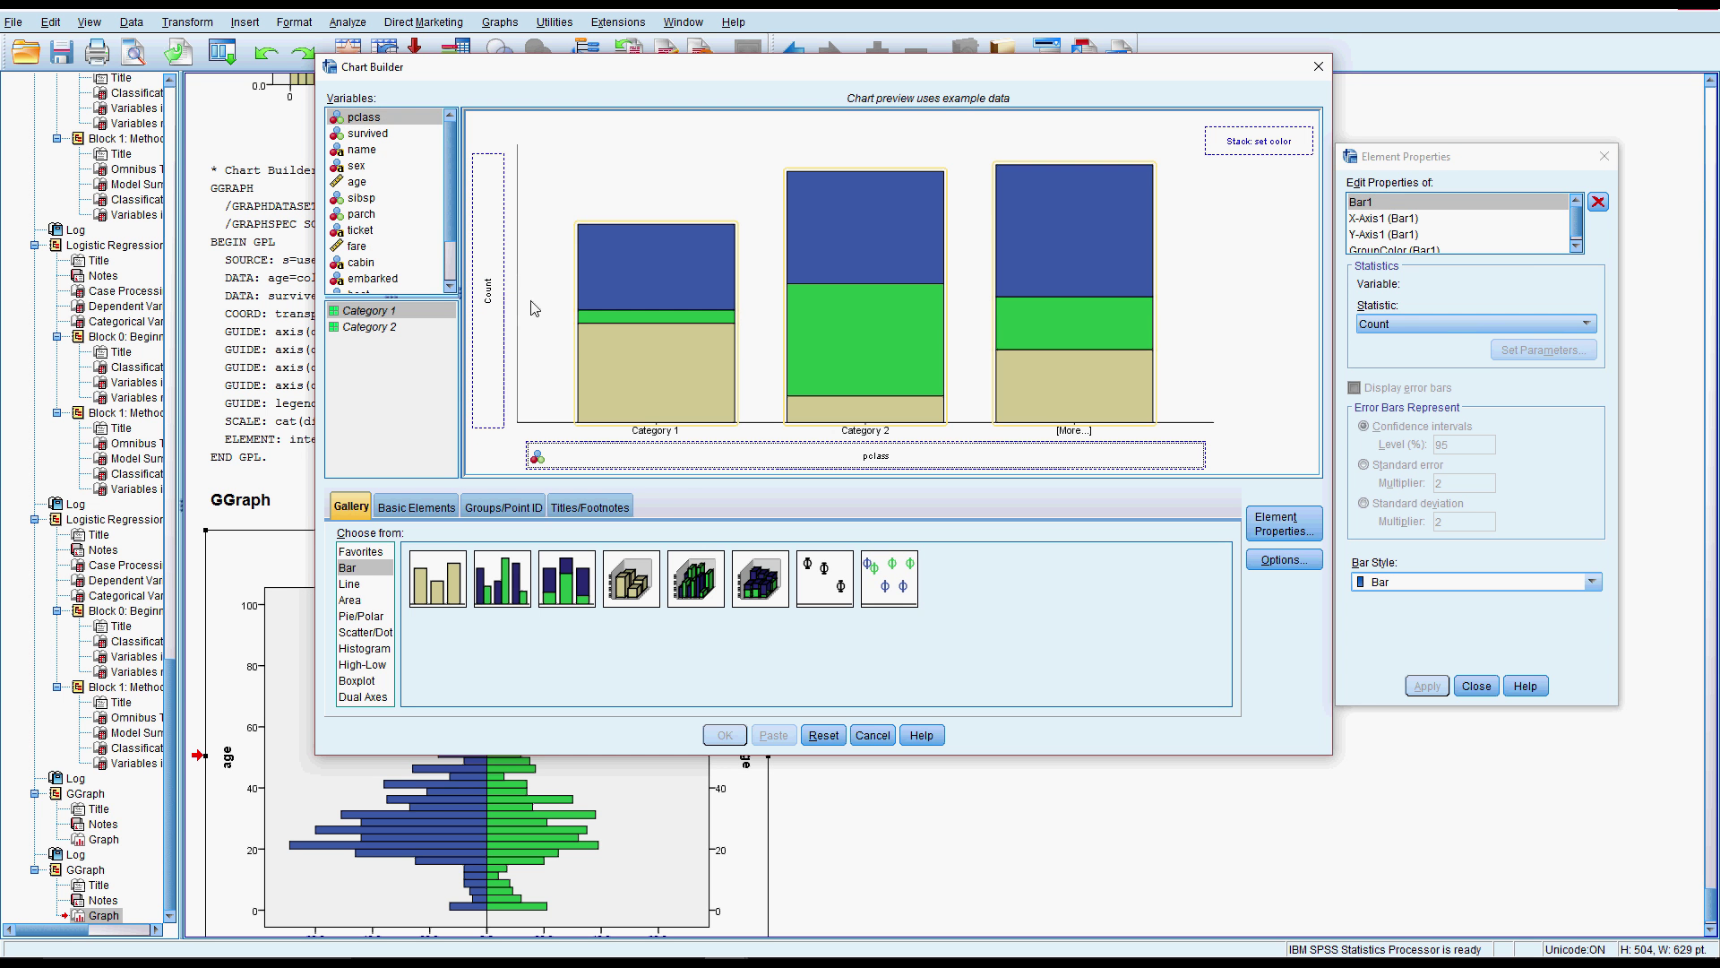
drag(366, 133, 1245, 139)
- Show bars as percentages with Total for Each X-Axis Category as denominator, then create
click(1364, 327)
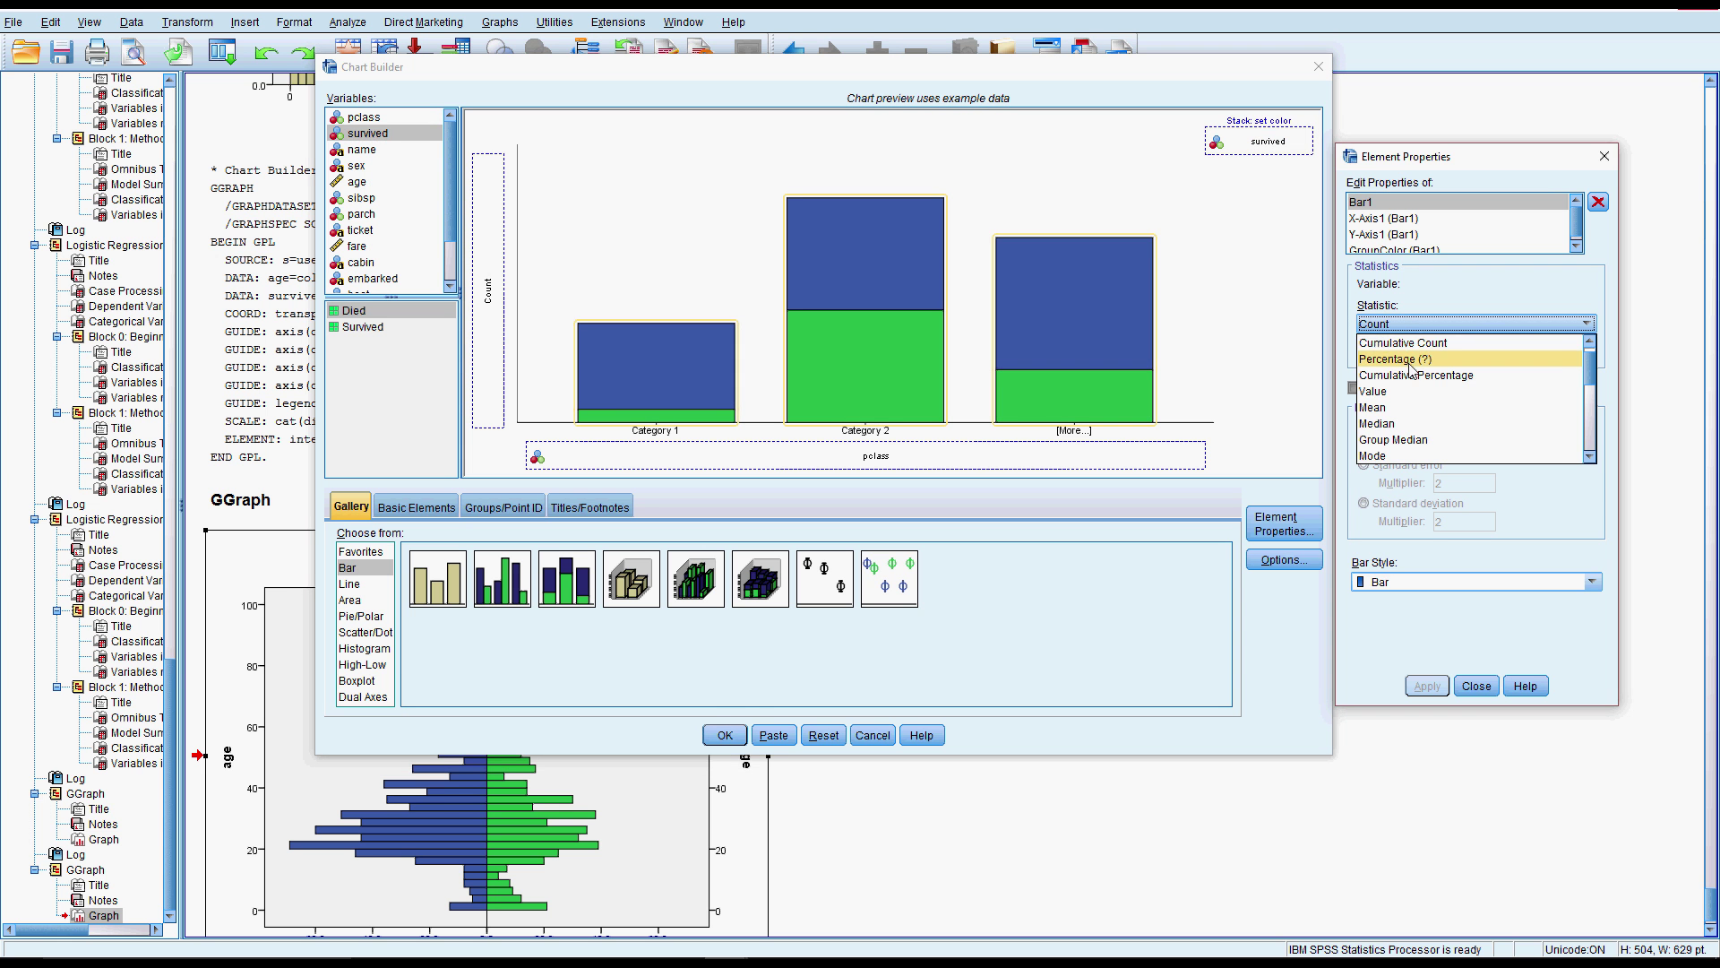
click(1398, 359)
click(1530, 350)
click(1442, 432)
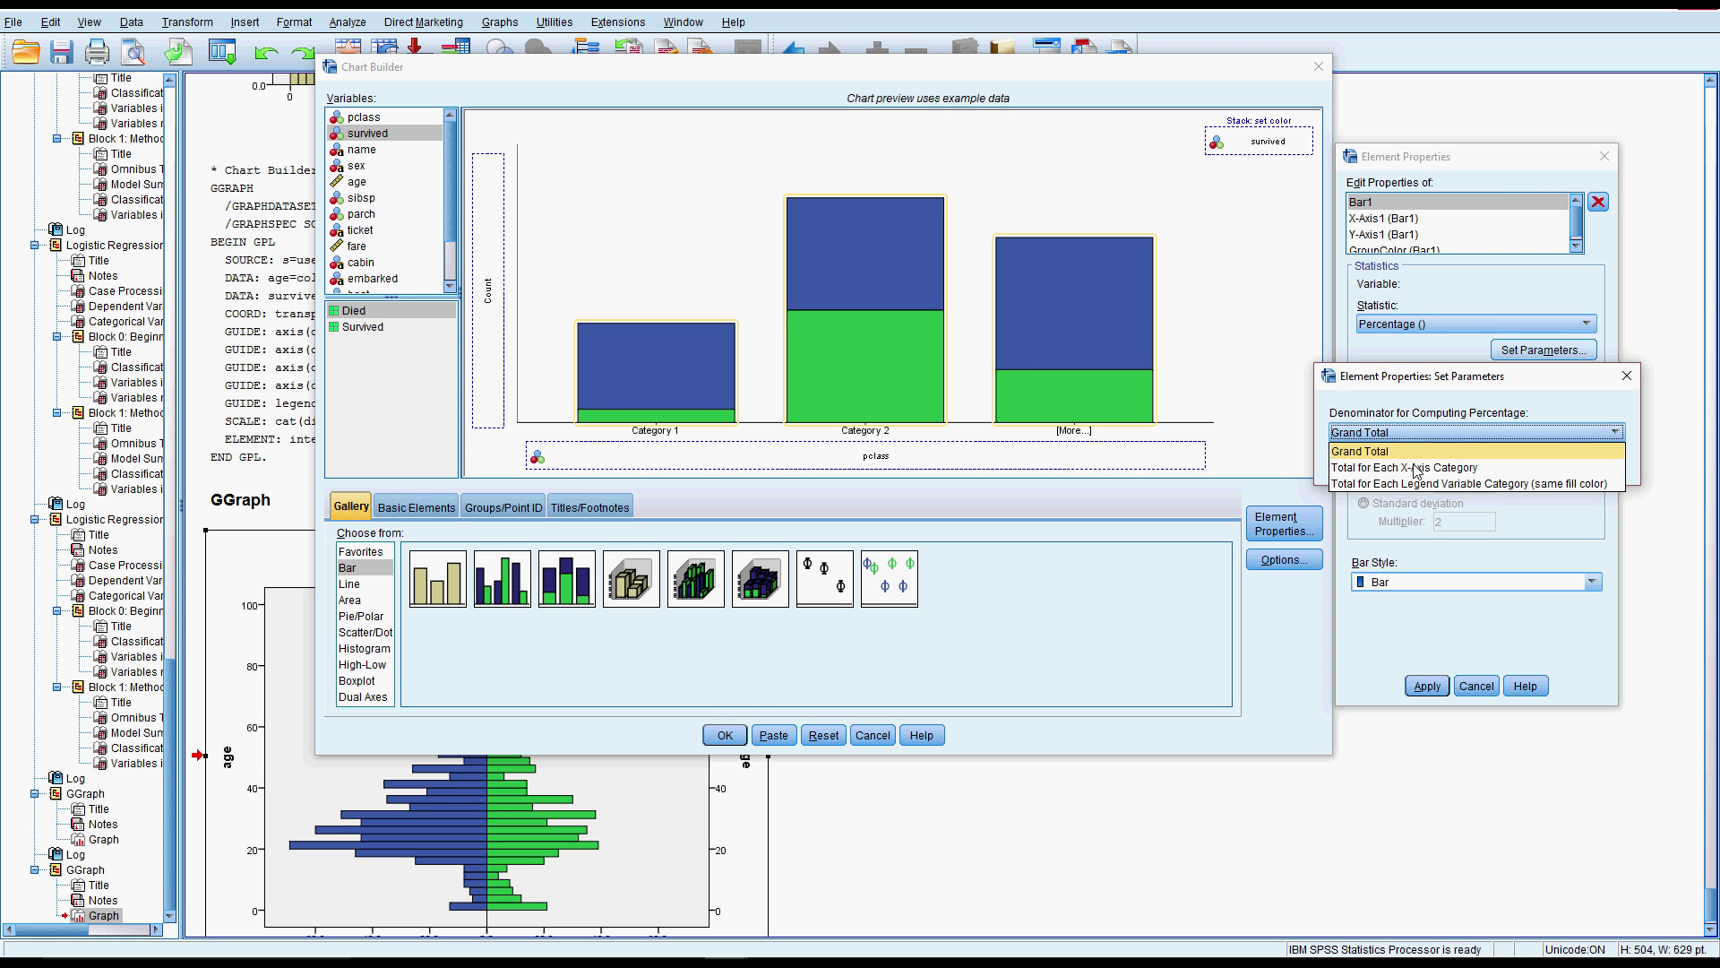
click(1416, 468)
click(1419, 466)
click(1429, 687)
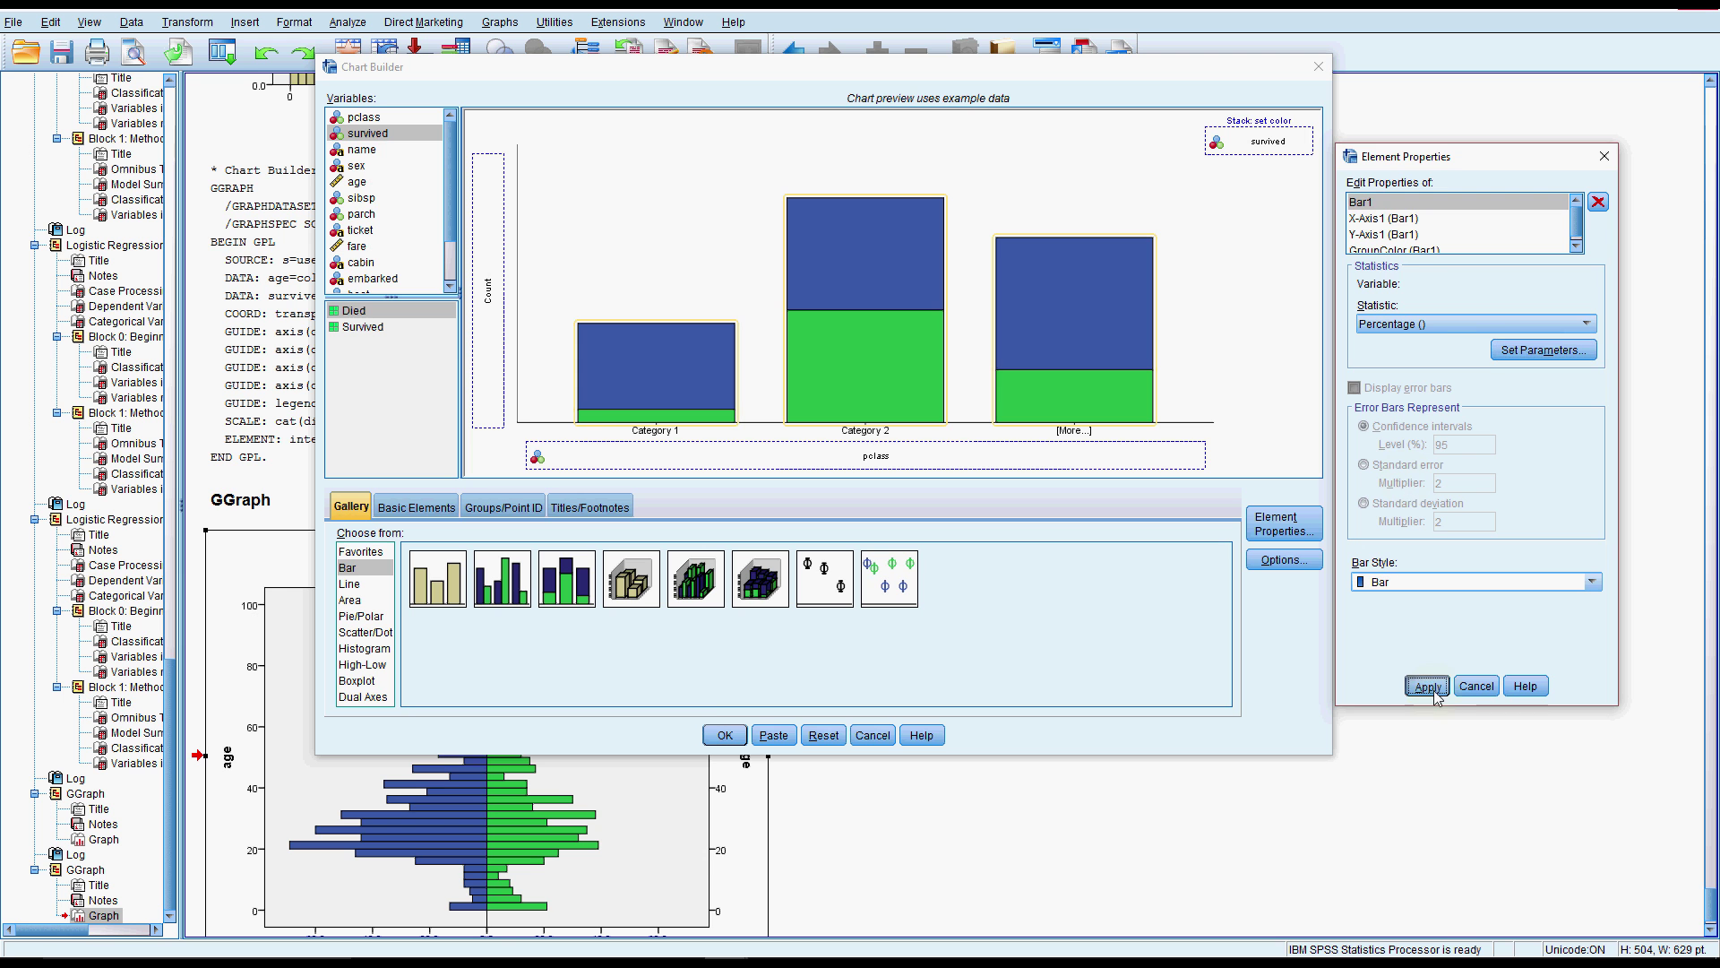
click(722, 734)
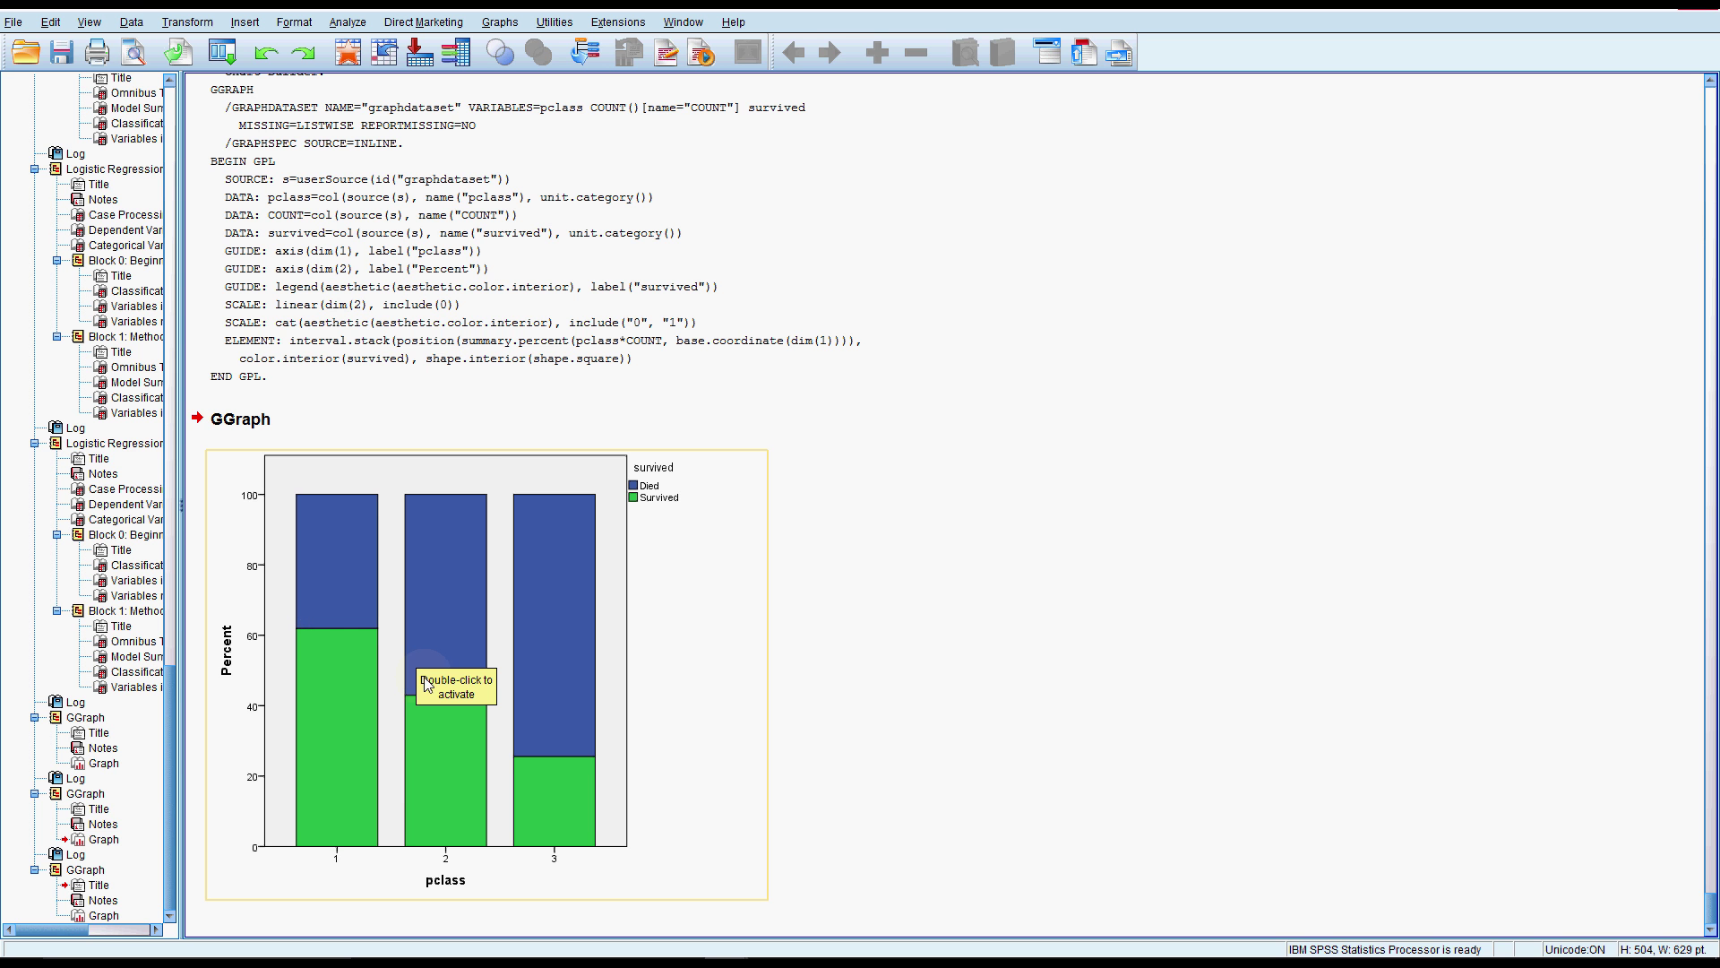
click(680, 811)
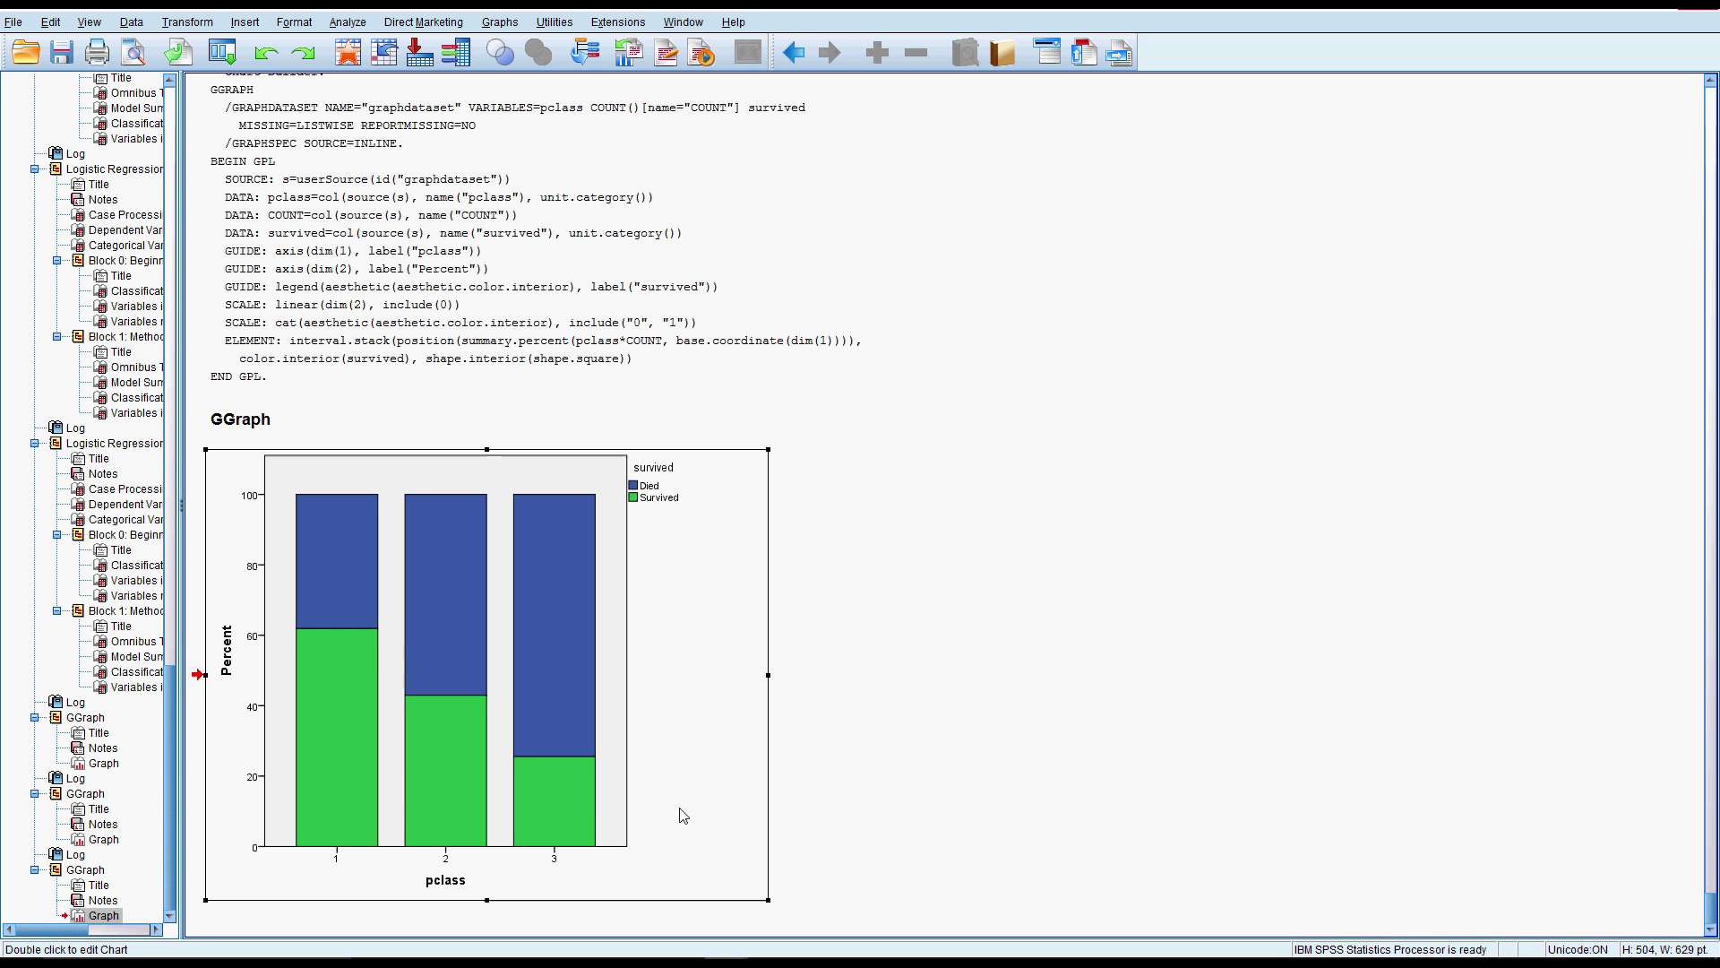
double_click(582, 809)
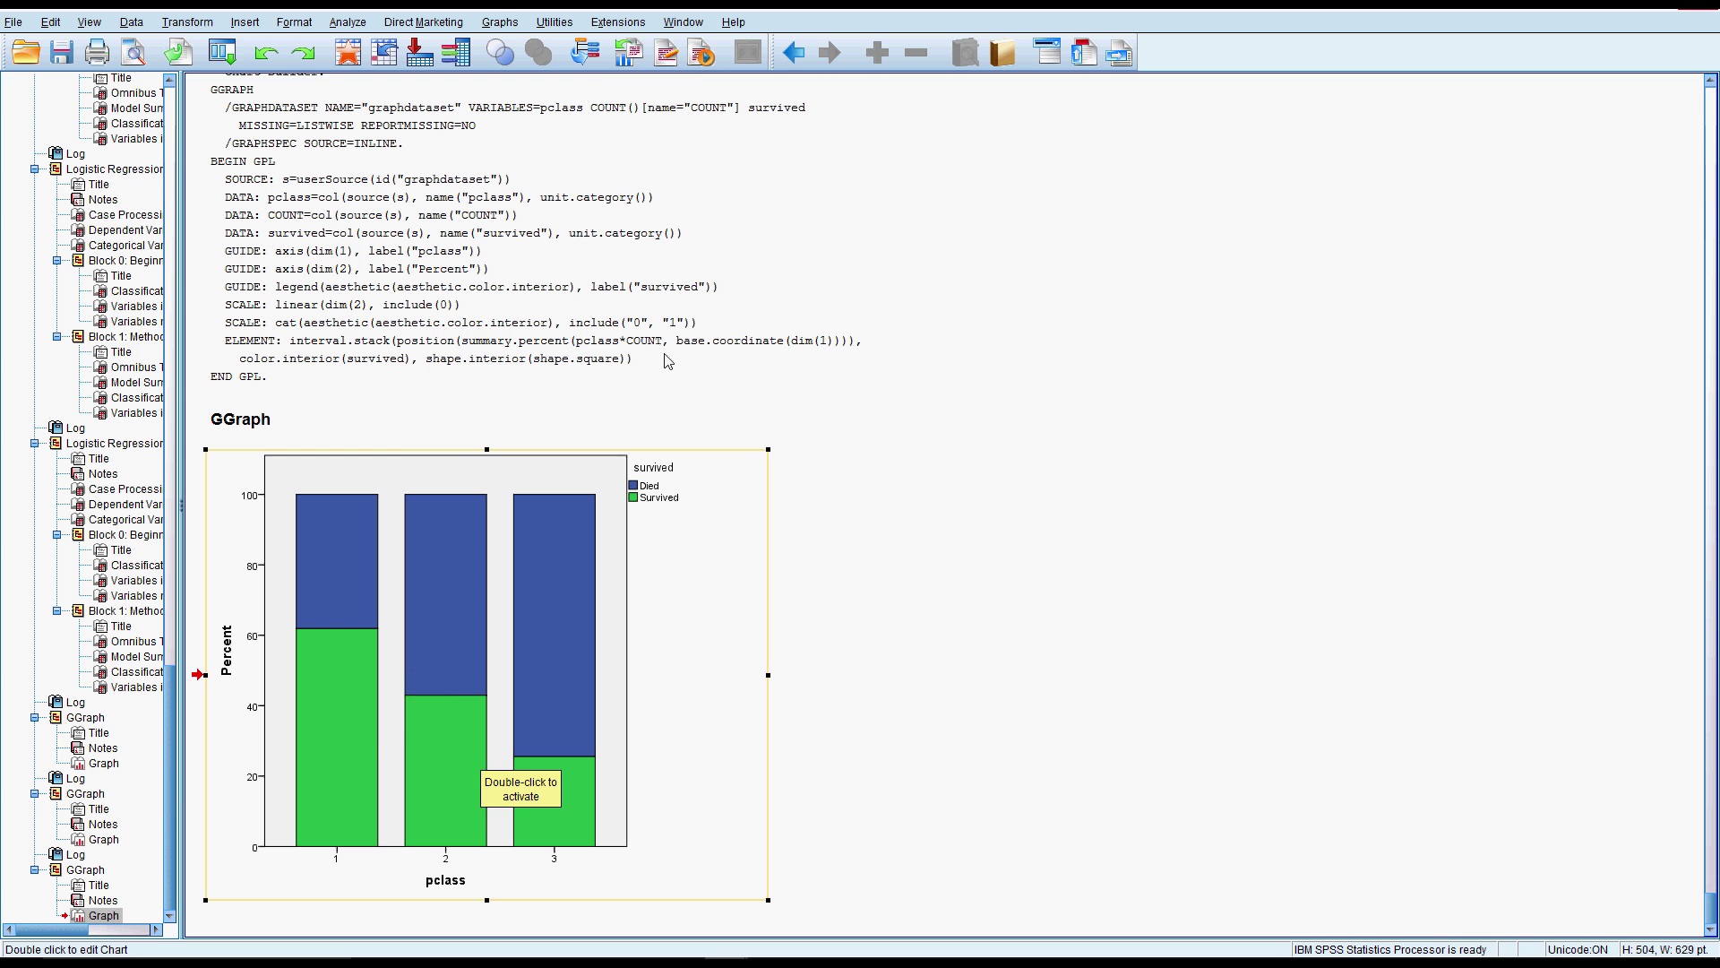
- Panel the stacked class-by-survival percentage chart into columns by sex and create it
click(501, 22)
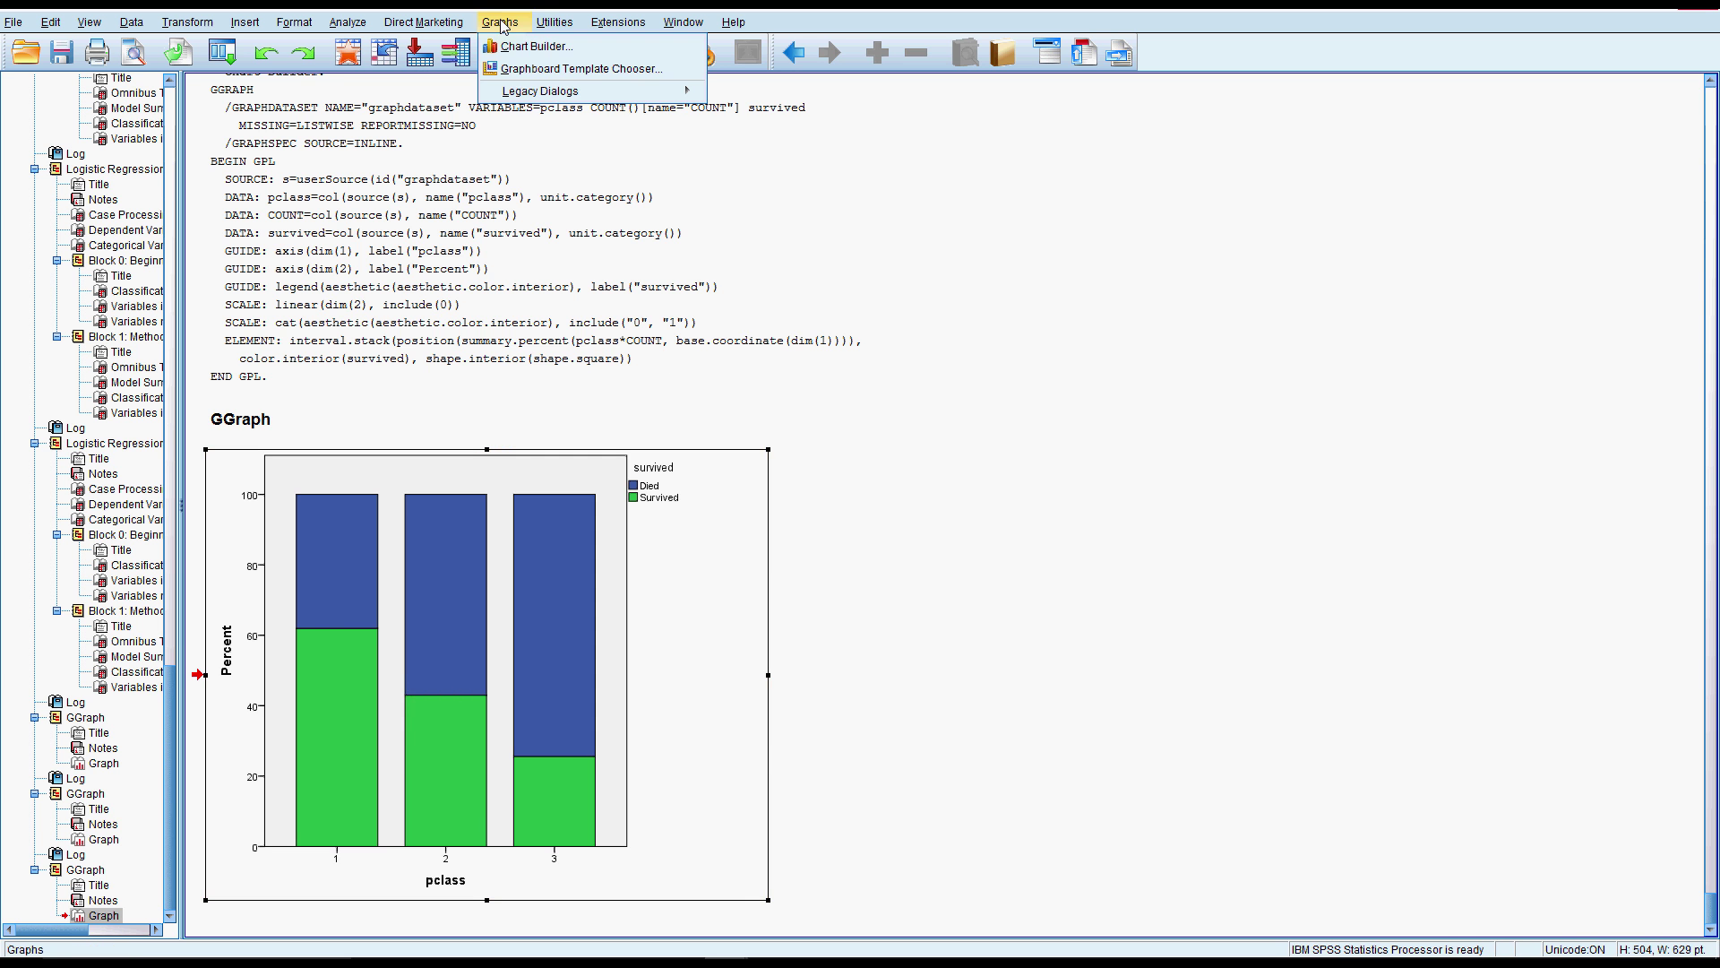
click(505, 47)
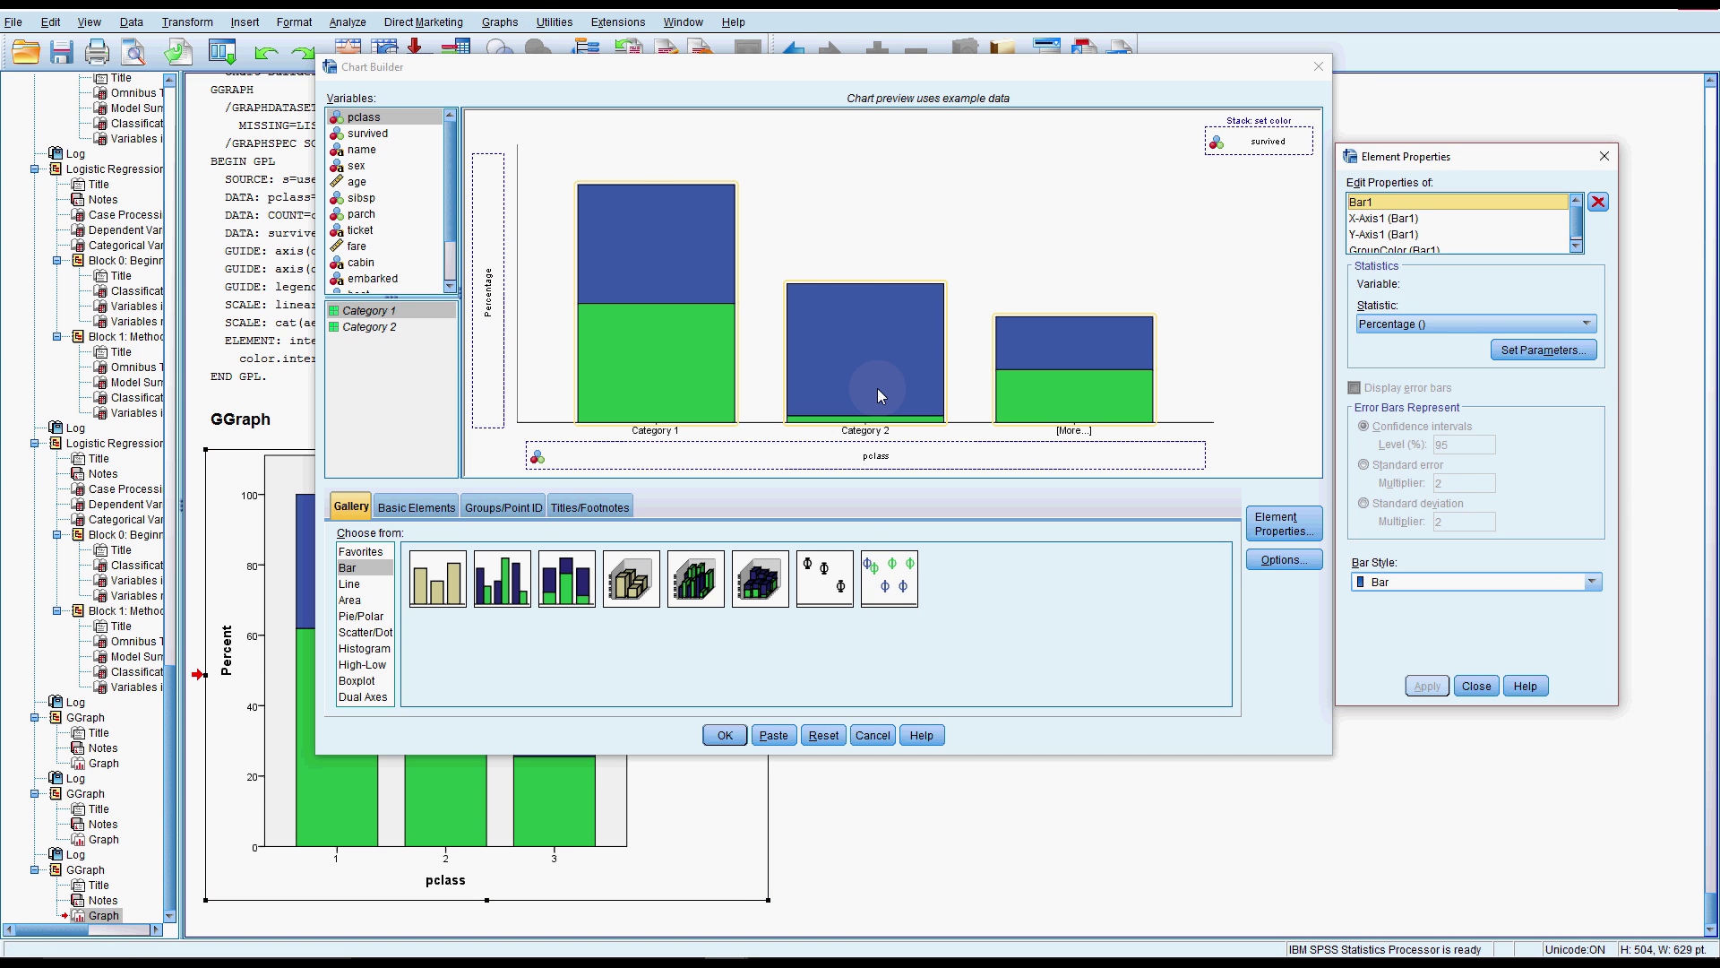
drag(914, 74, 765, 71)
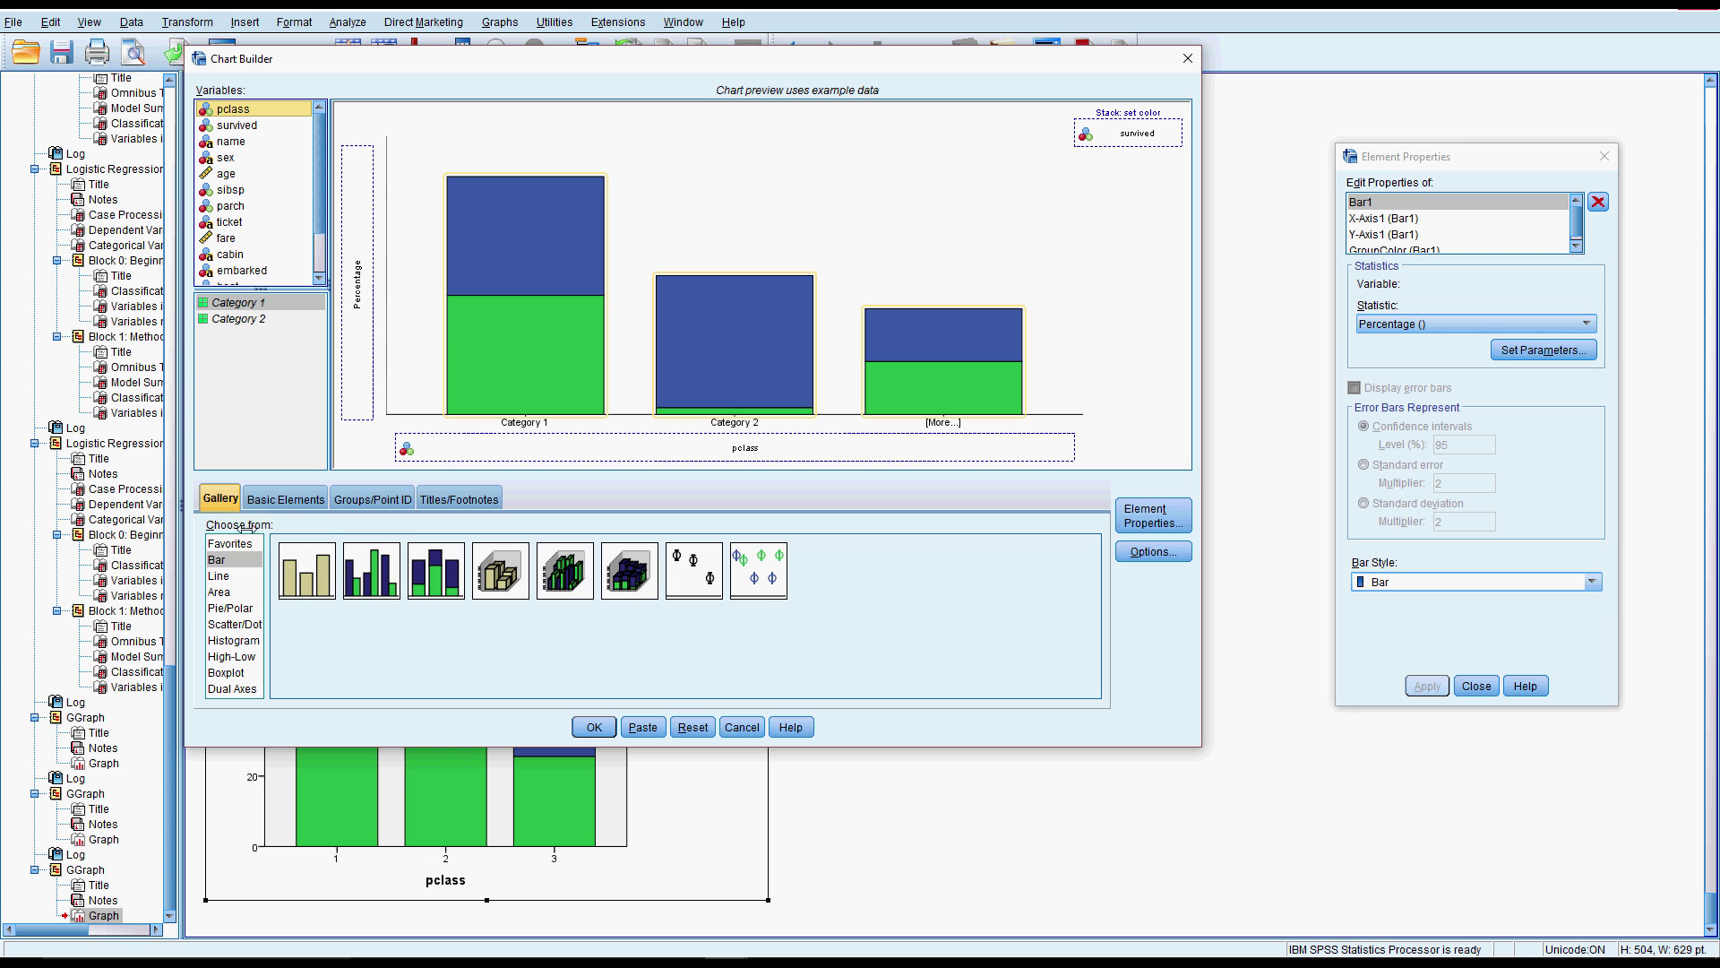
click(302, 504)
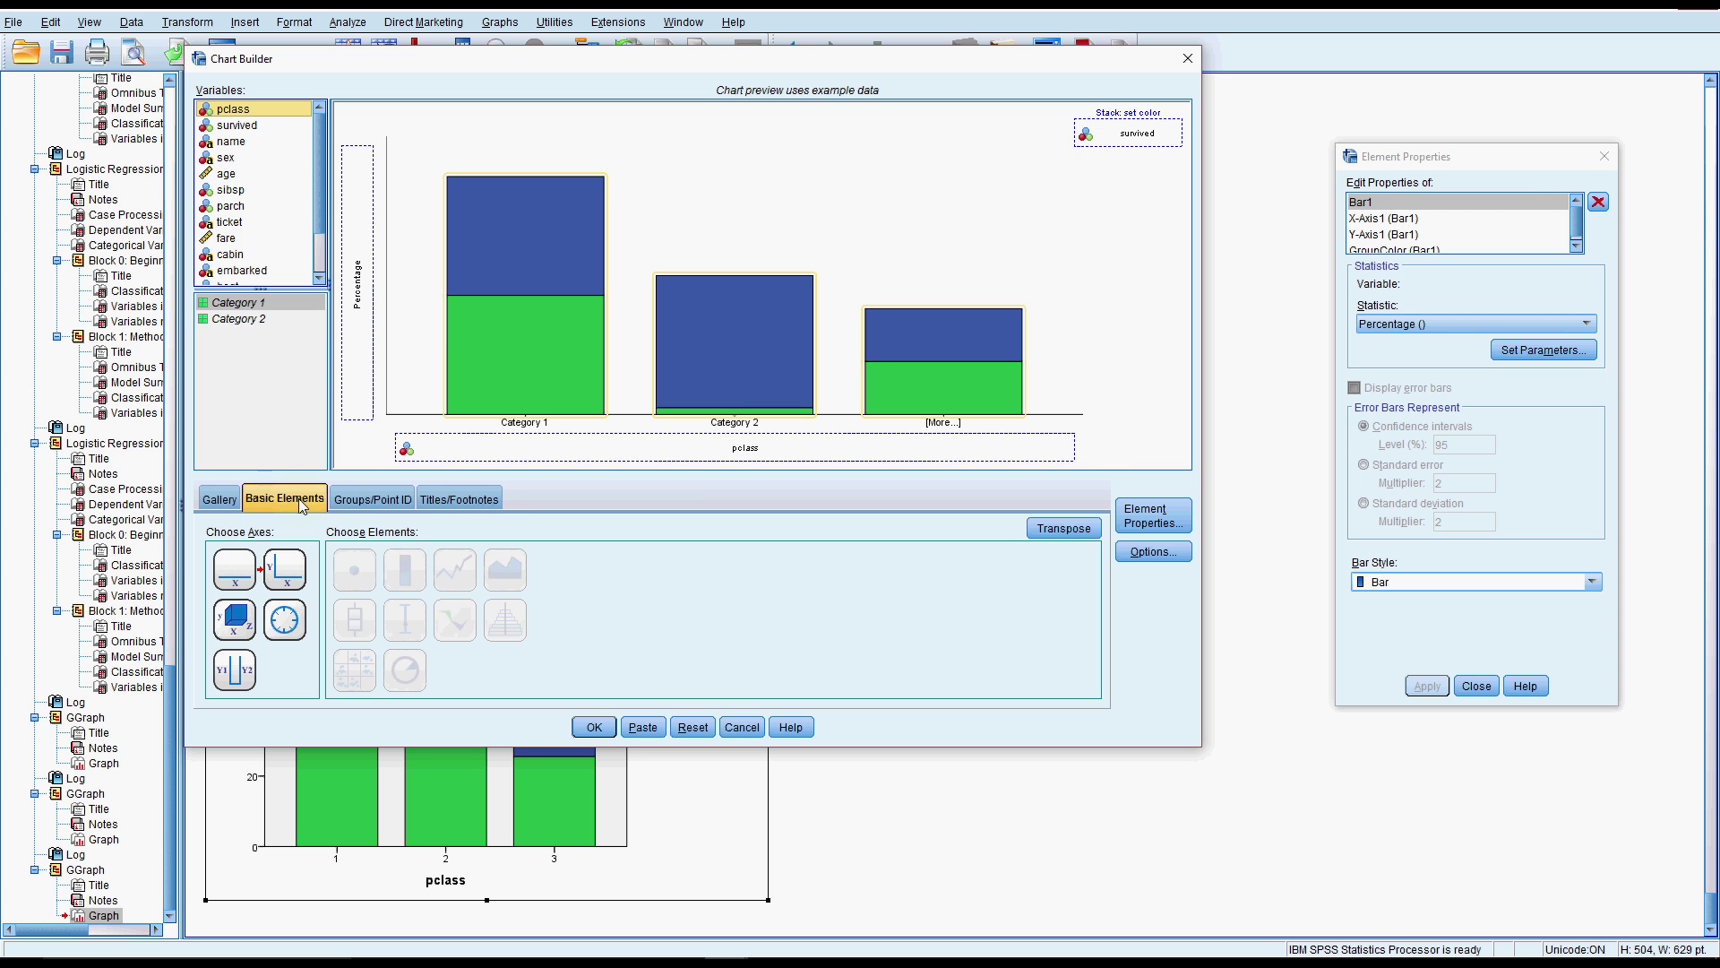
click(368, 502)
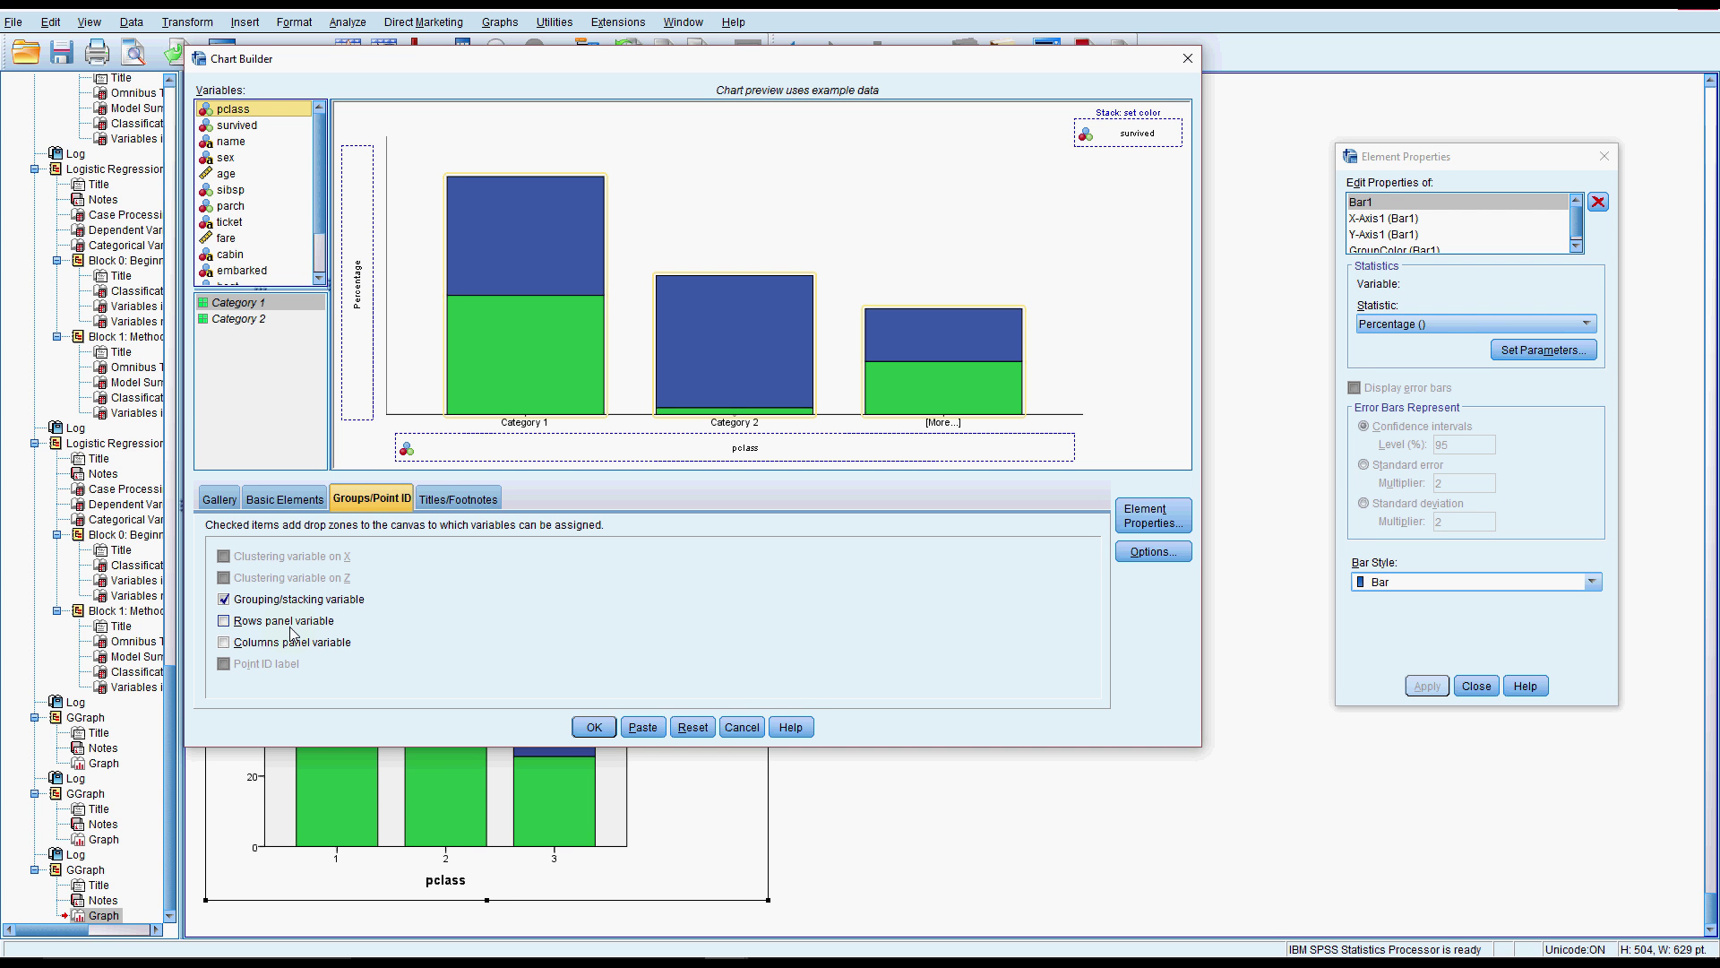
click(225, 643)
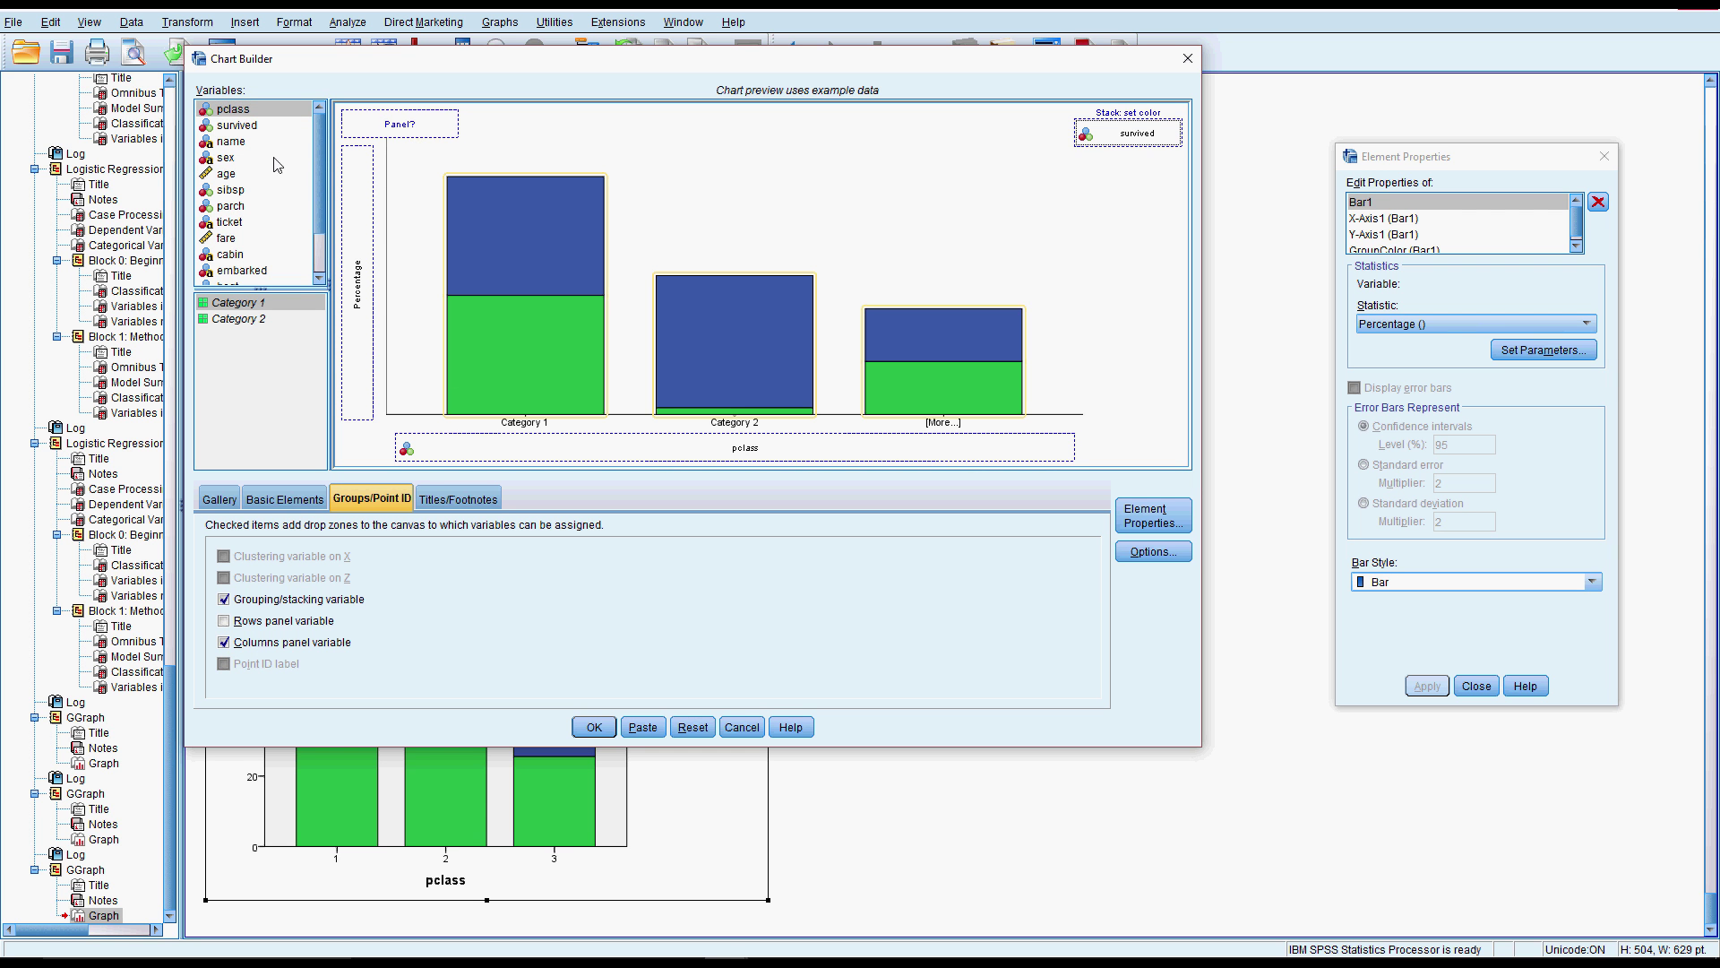
drag(276, 163, 380, 127)
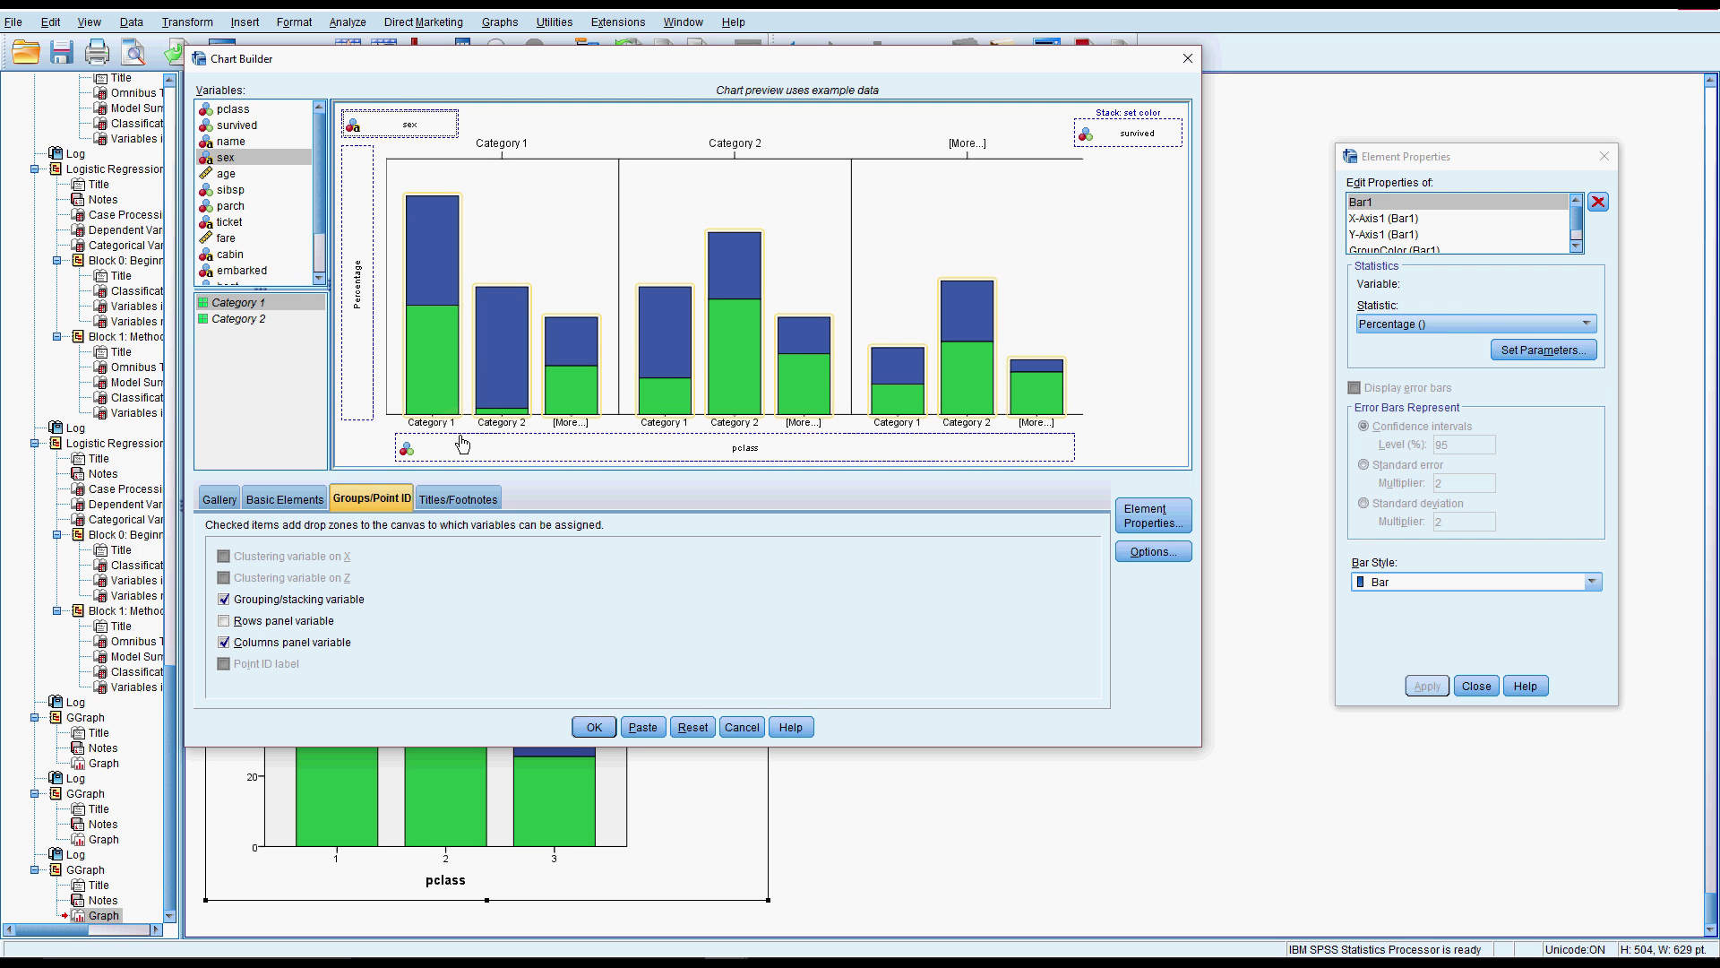
click(693, 328)
click(665, 400)
click(594, 727)
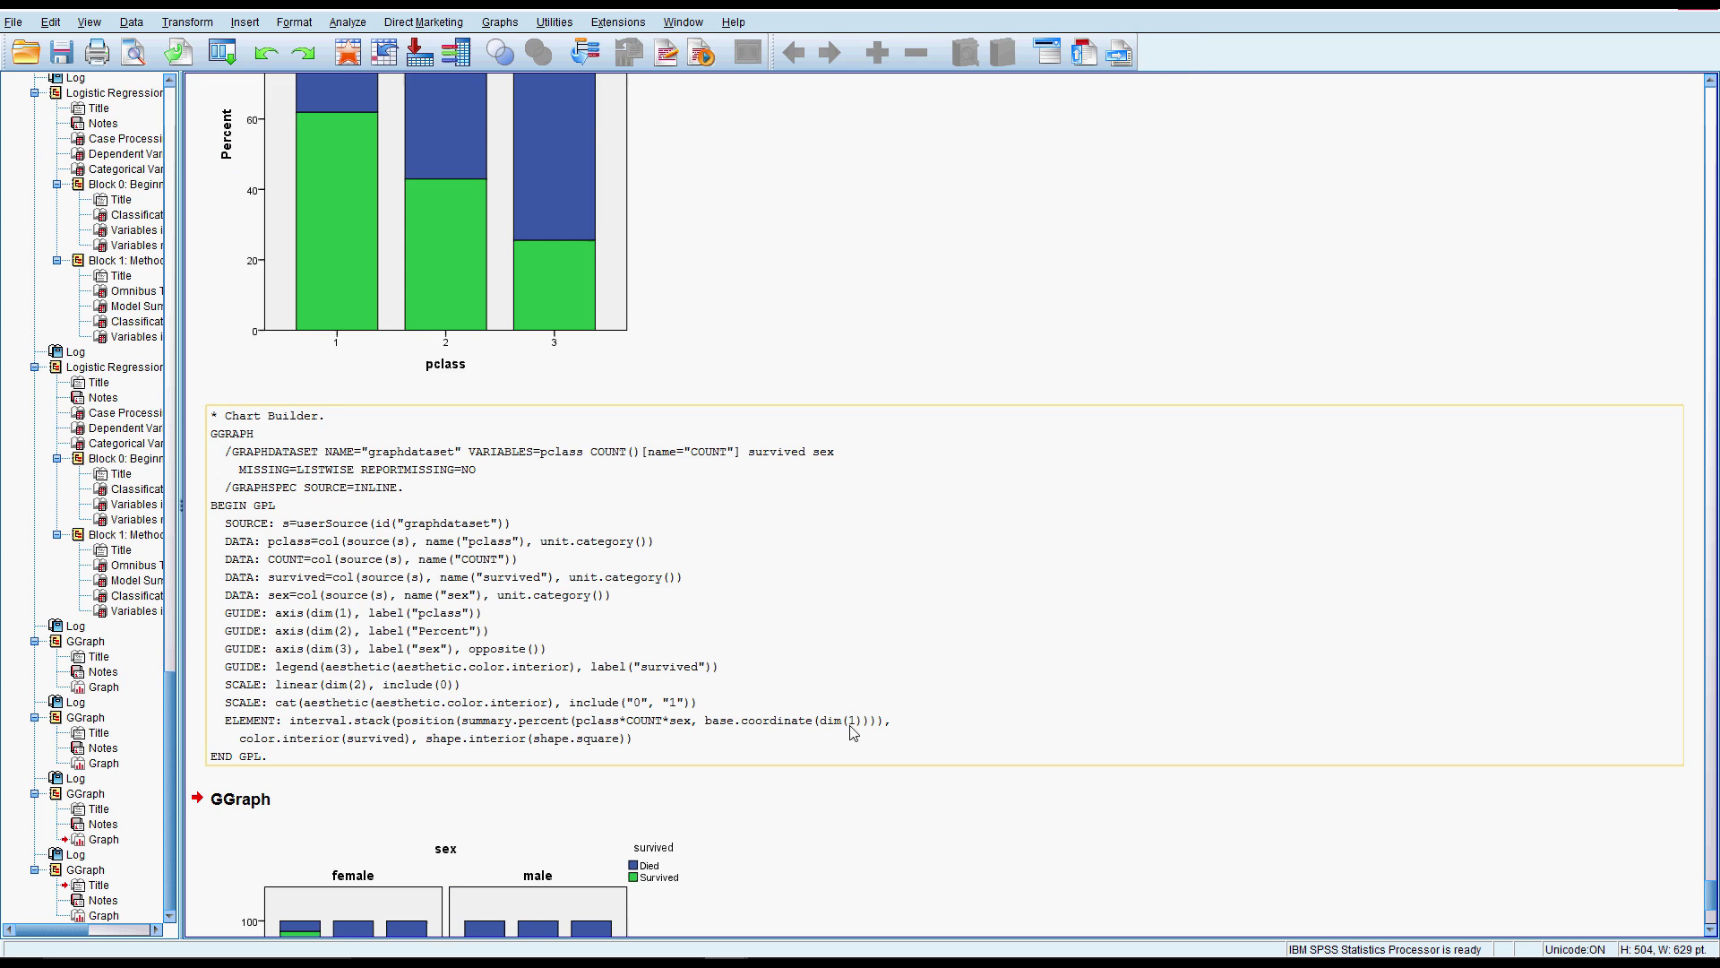
click(747, 700)
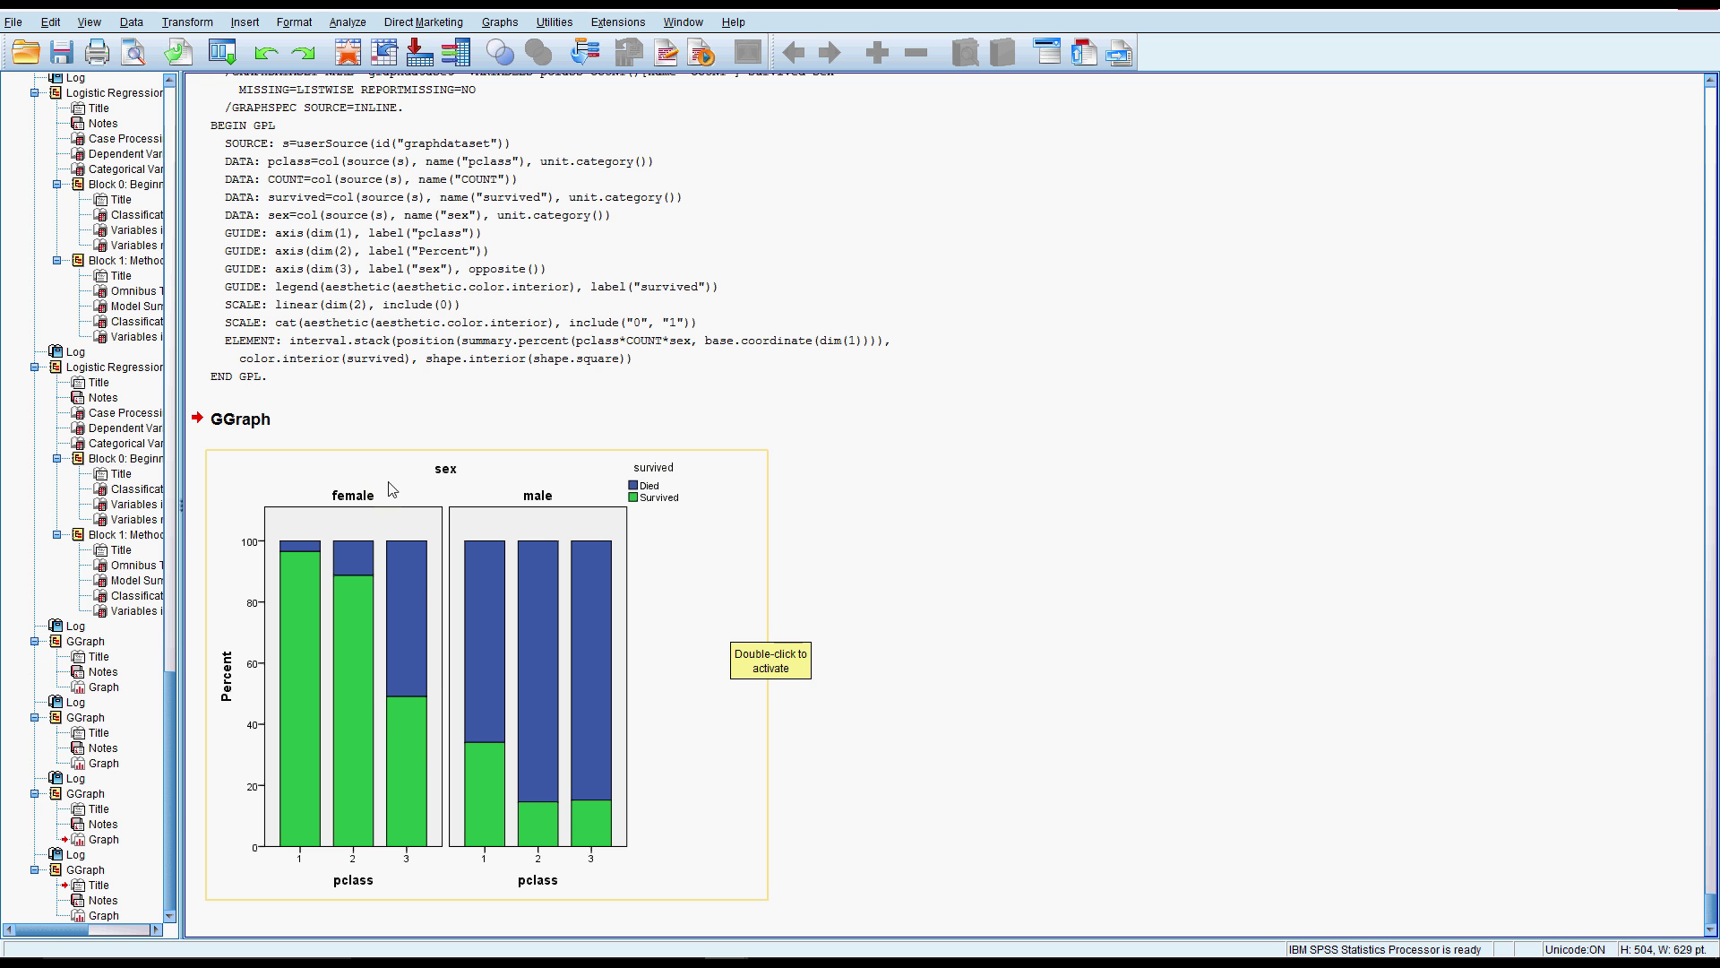
click(421, 660)
click(721, 599)
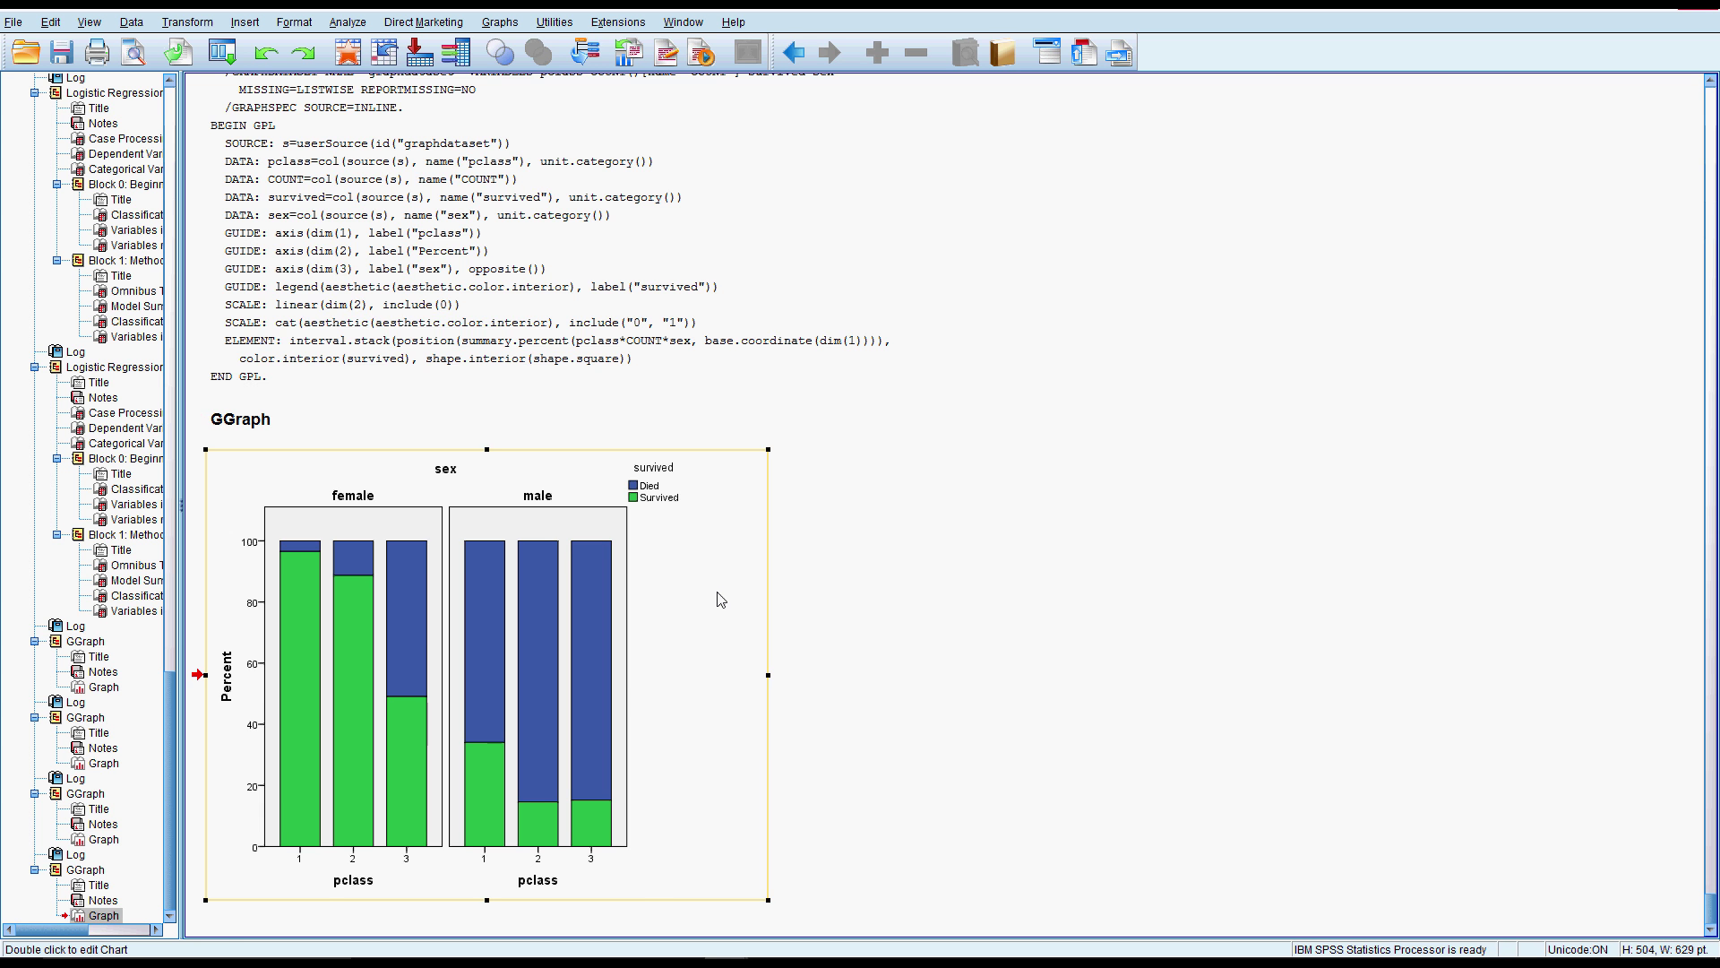
scroll(721, 599, up, 10)
scroll(721, 600, up, 10)
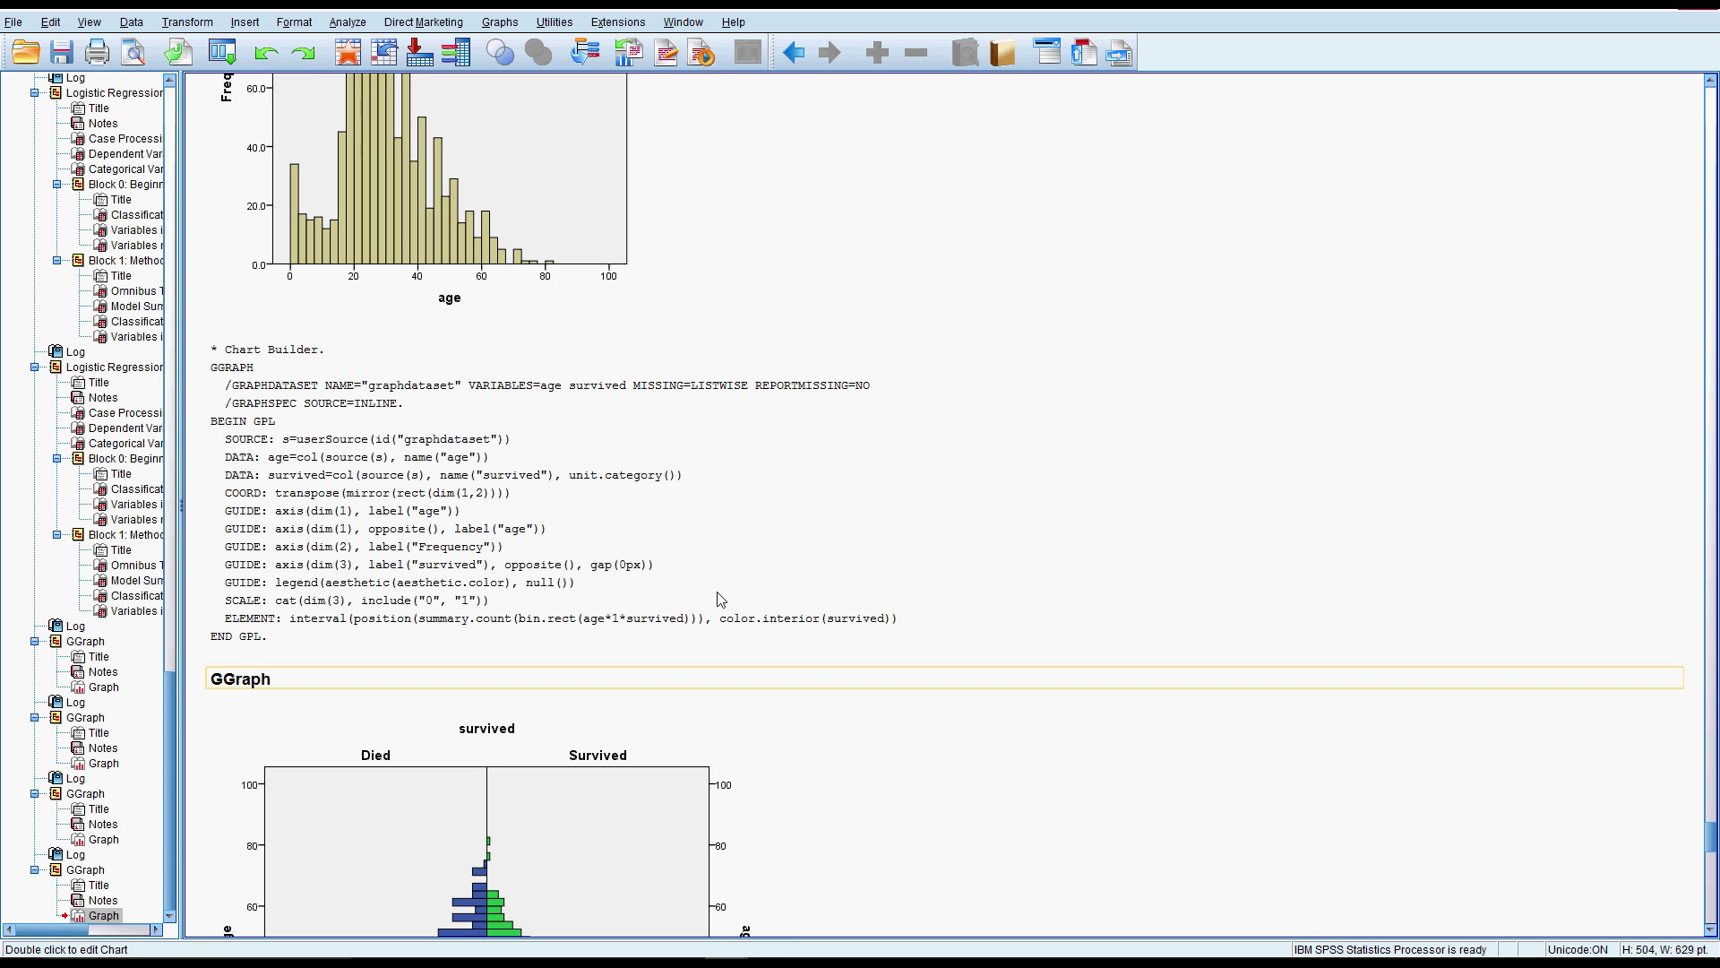
scroll(721, 599, up, 10)
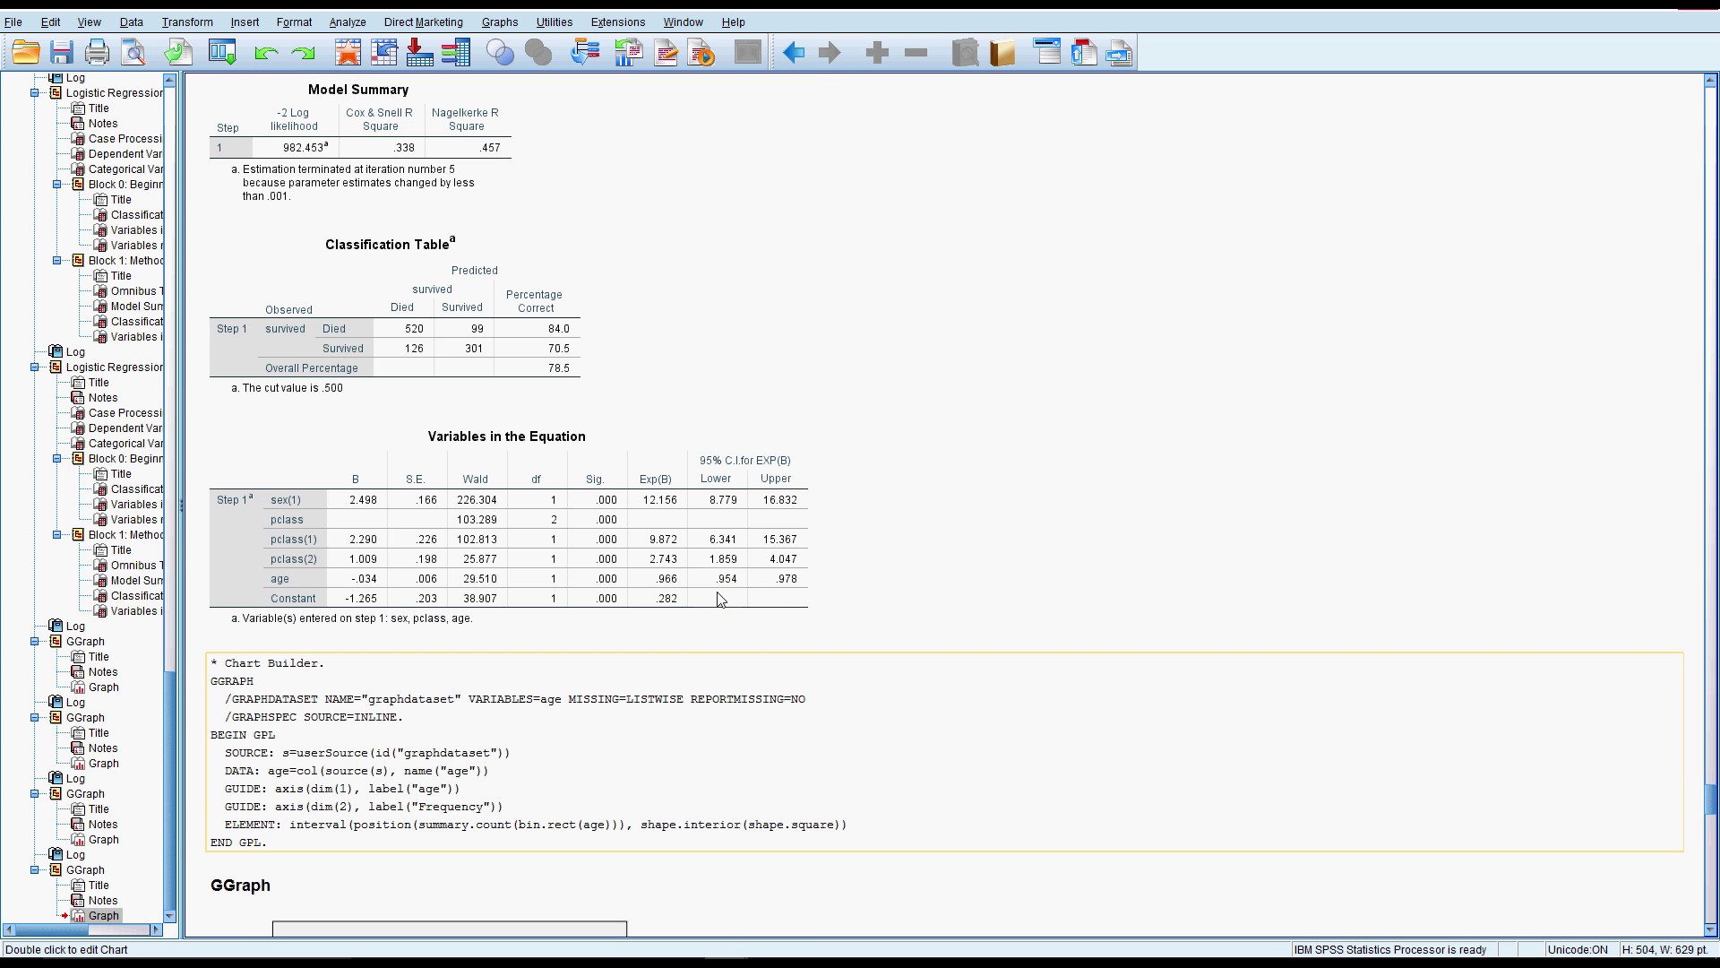
click(661, 446)
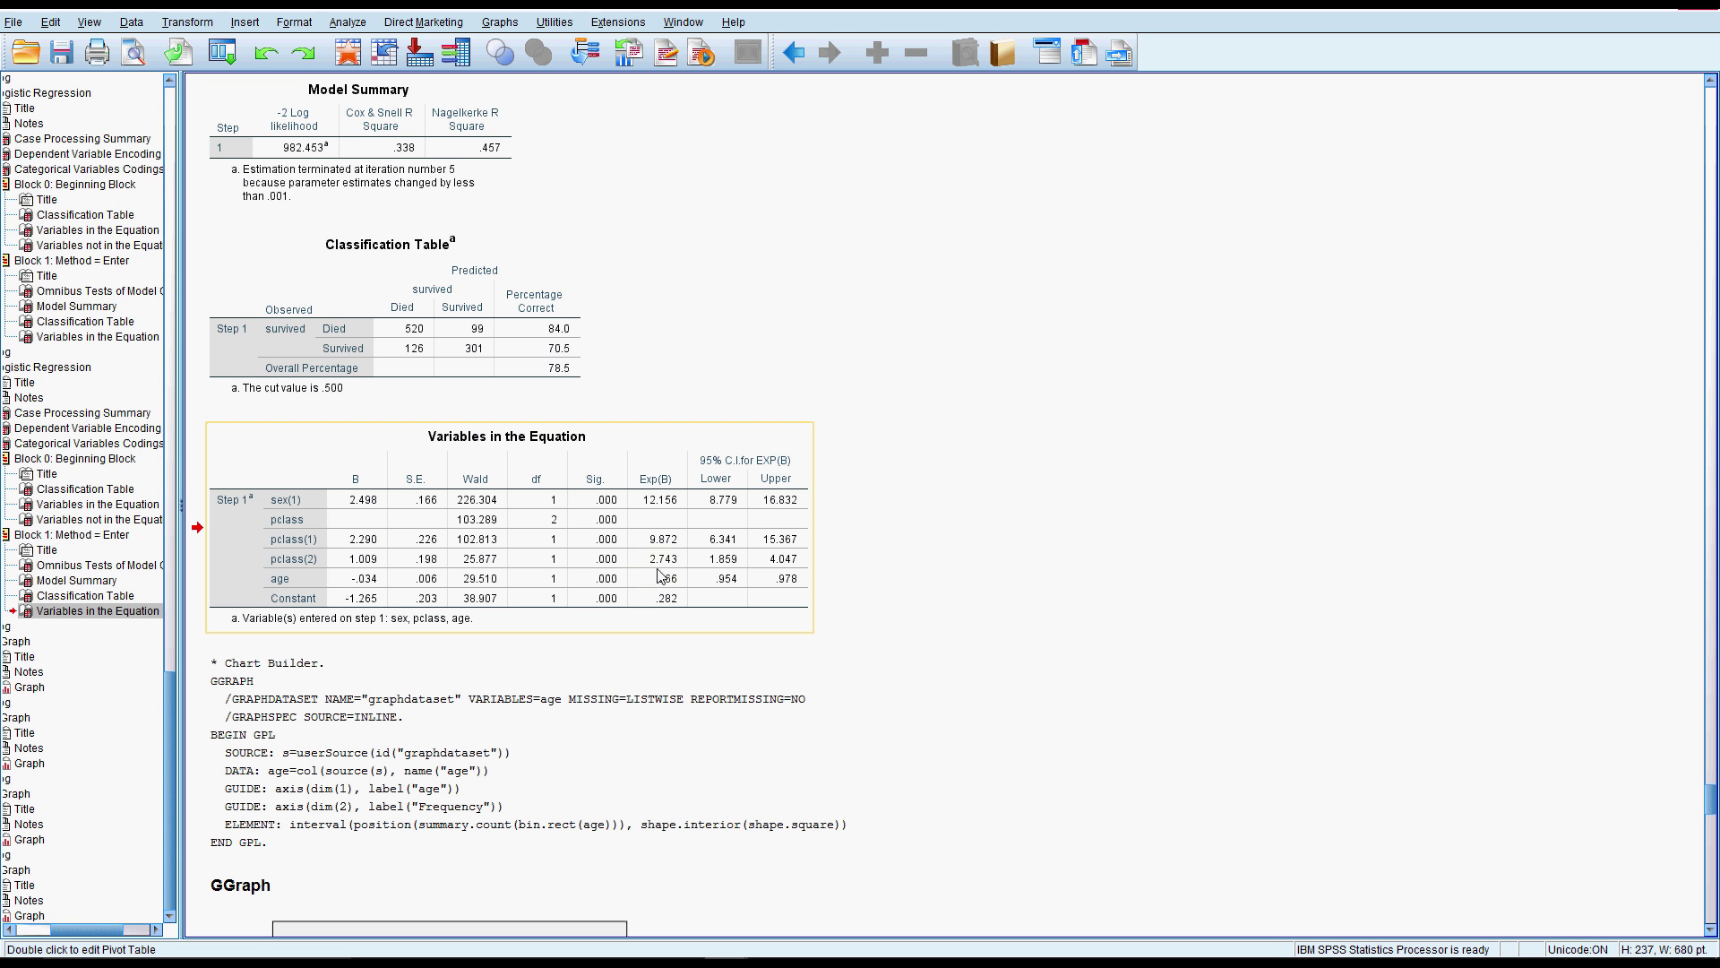